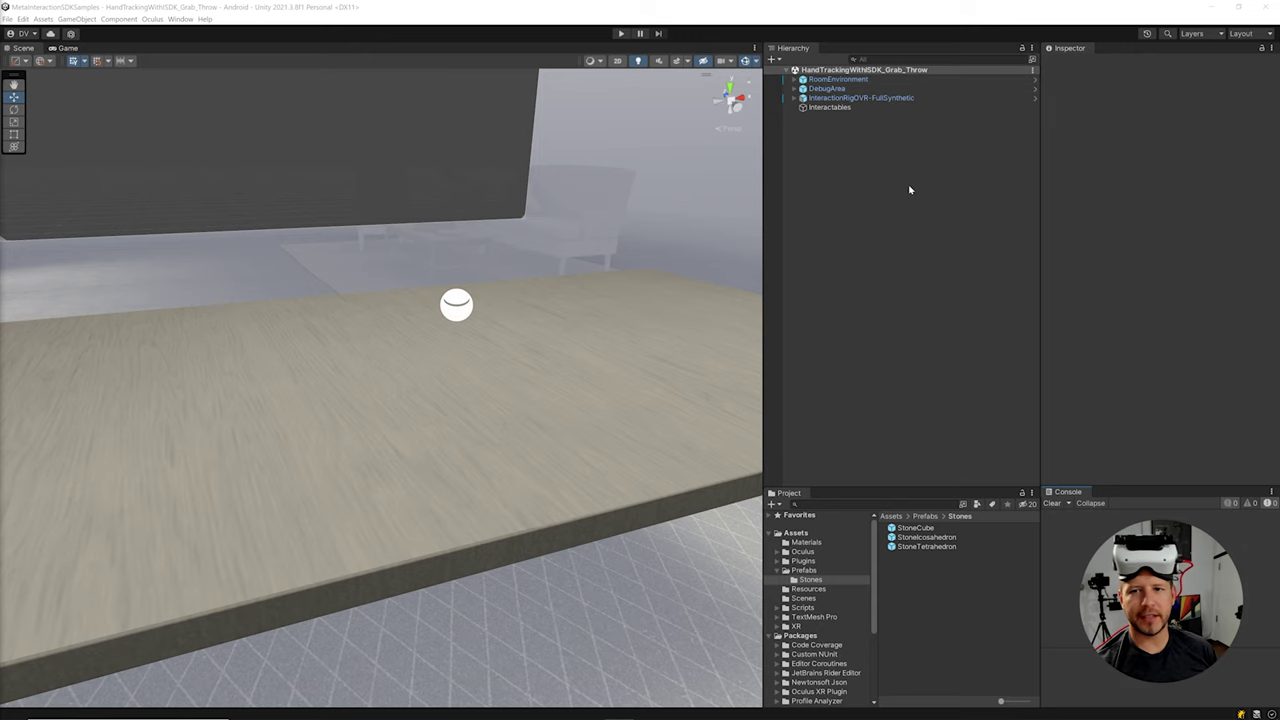
Step: Examine the scene's RoomEnvironment, InteractionRigOVR-FullSynthetic and Interactables objects, framing the table and debug area
double_click(866, 81)
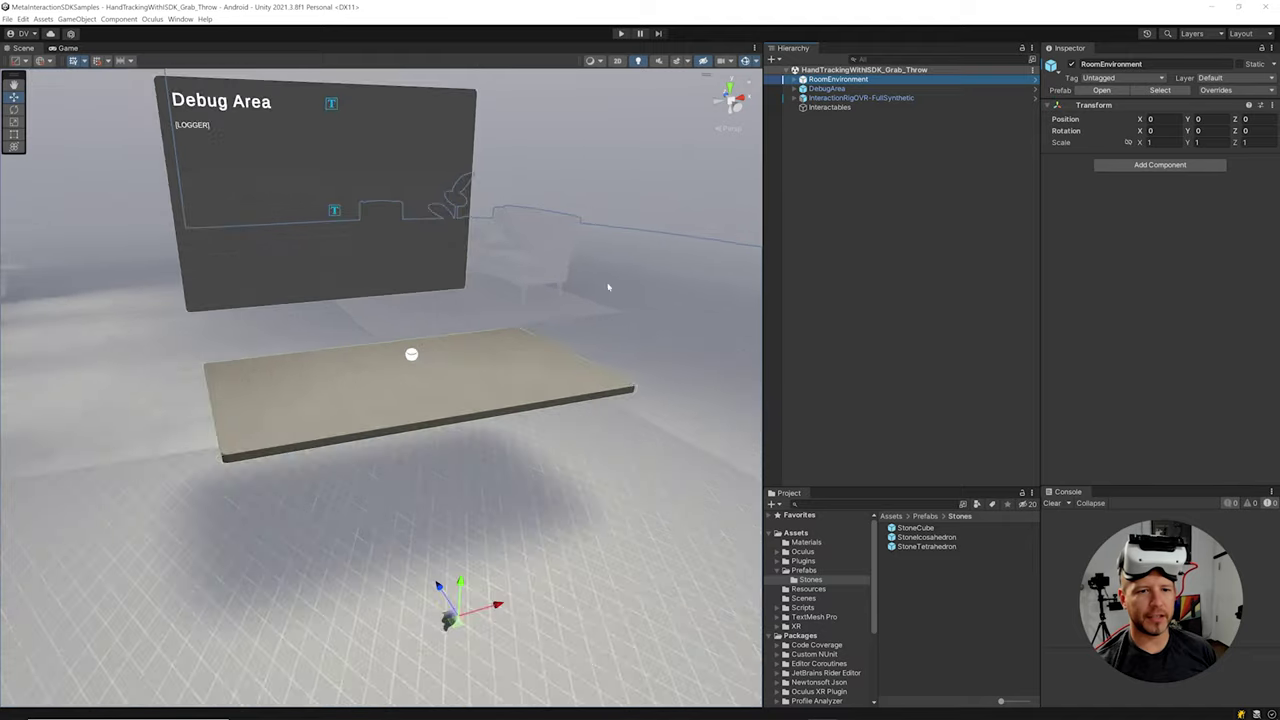
alt+drag(531, 307, 500, 224)
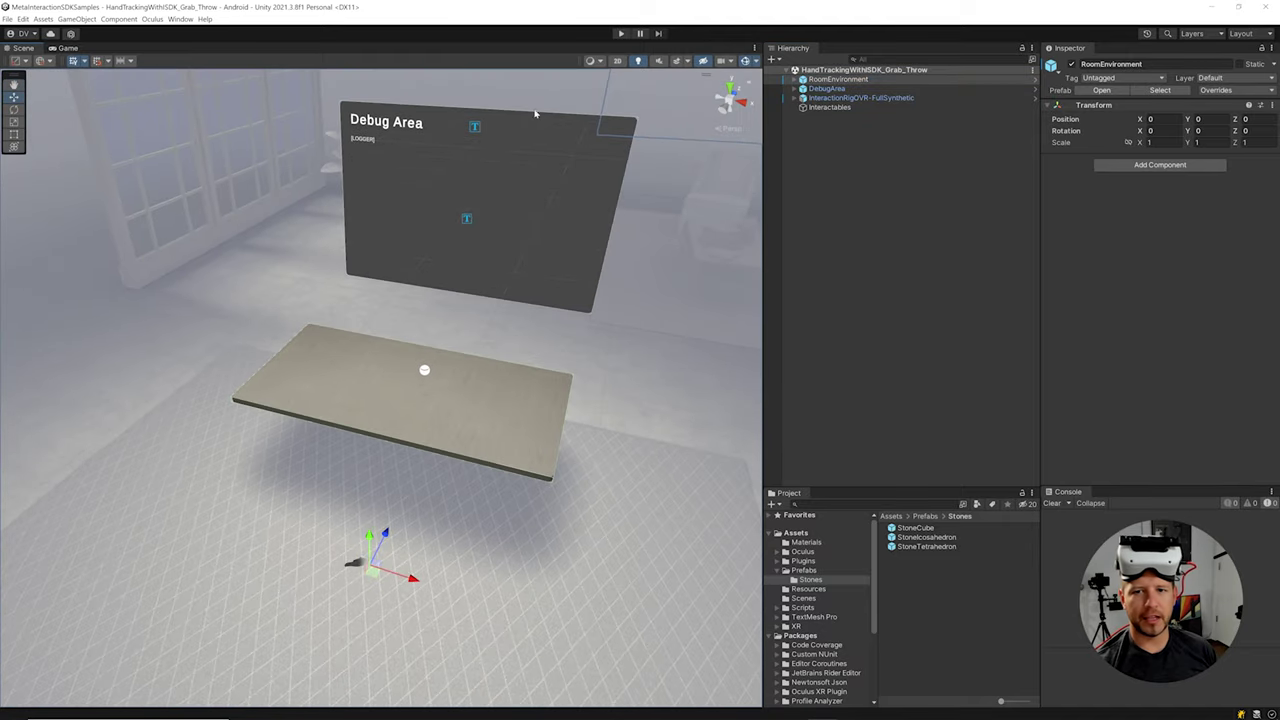
click(848, 99)
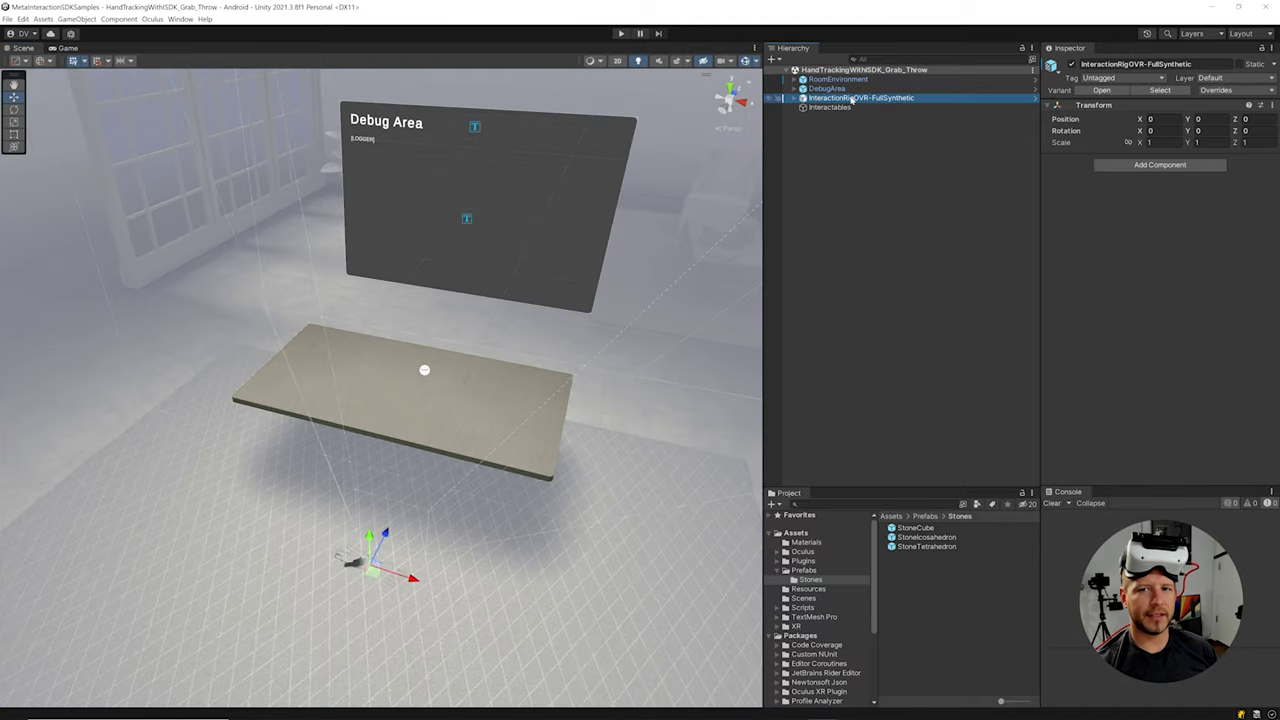
alt+drag(598, 276, 545, 270)
click(830, 107)
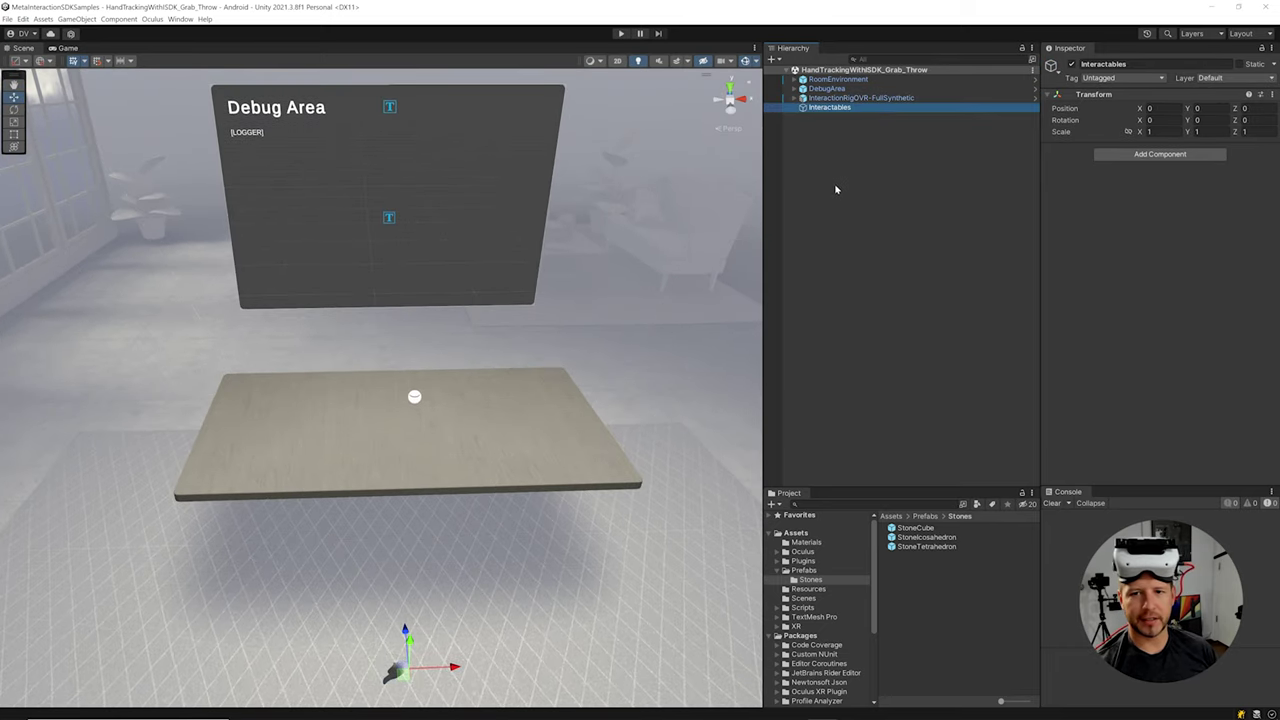
Step: Add the StoneCube, StoneIcosahedron and StoneTetrahedron prefabs from Prefabs/Stones as children of the Interactables object
click(805, 579)
click(911, 529)
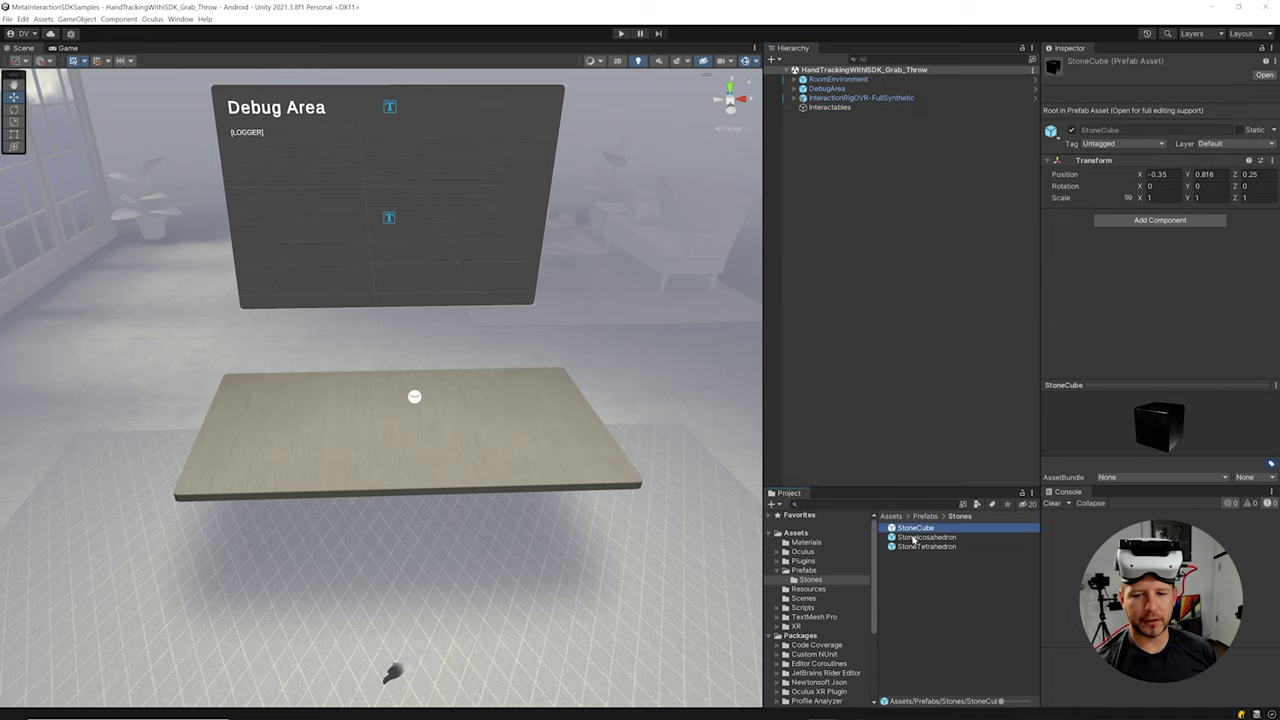
shift+click(914, 547)
drag(922, 530, 857, 108)
scroll(438, 428, up, 3)
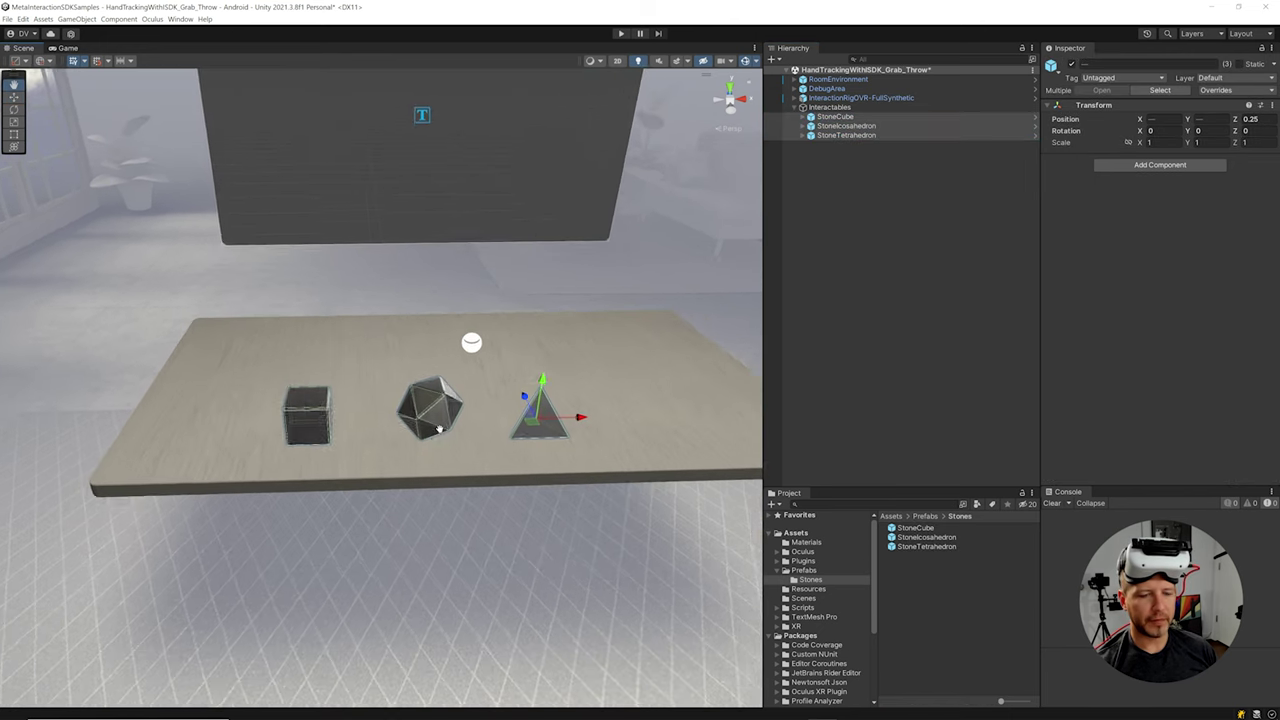
scroll(438, 428, up, 3)
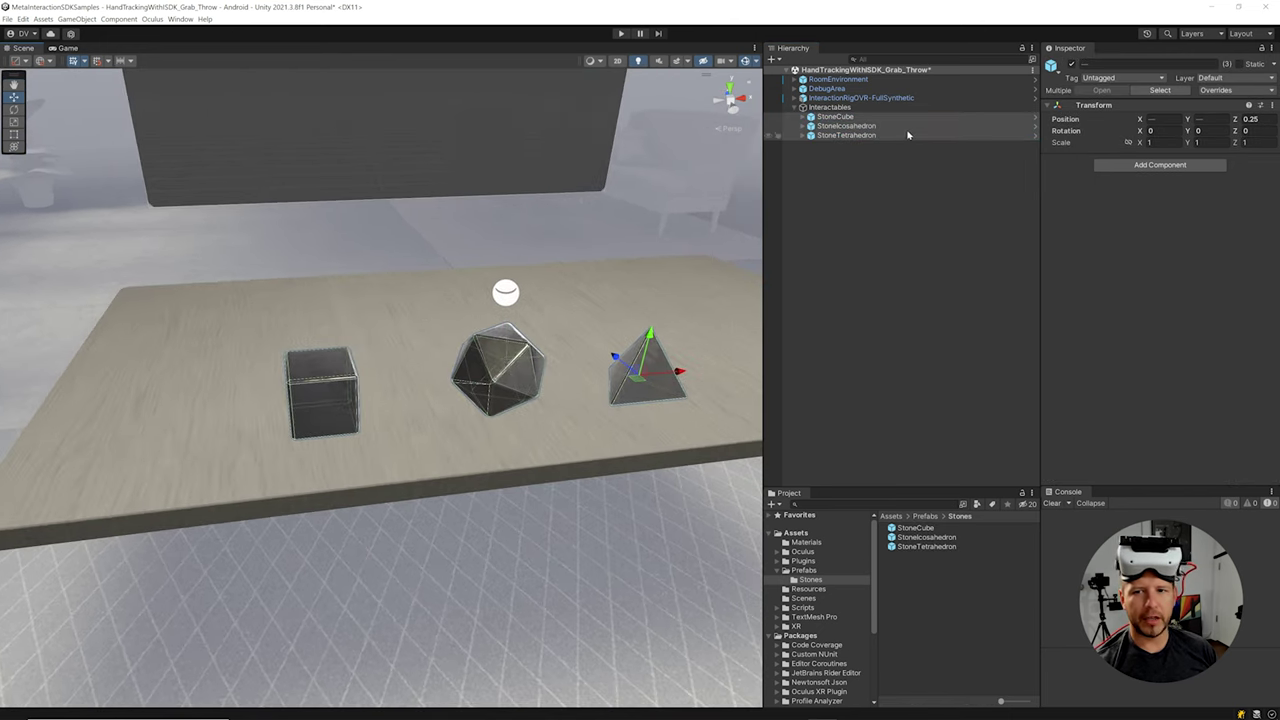
Step: Examine the child structure of the stones, including the Visuals object and the Mesh with its Mesh Collider
click(818, 120)
click(803, 117)
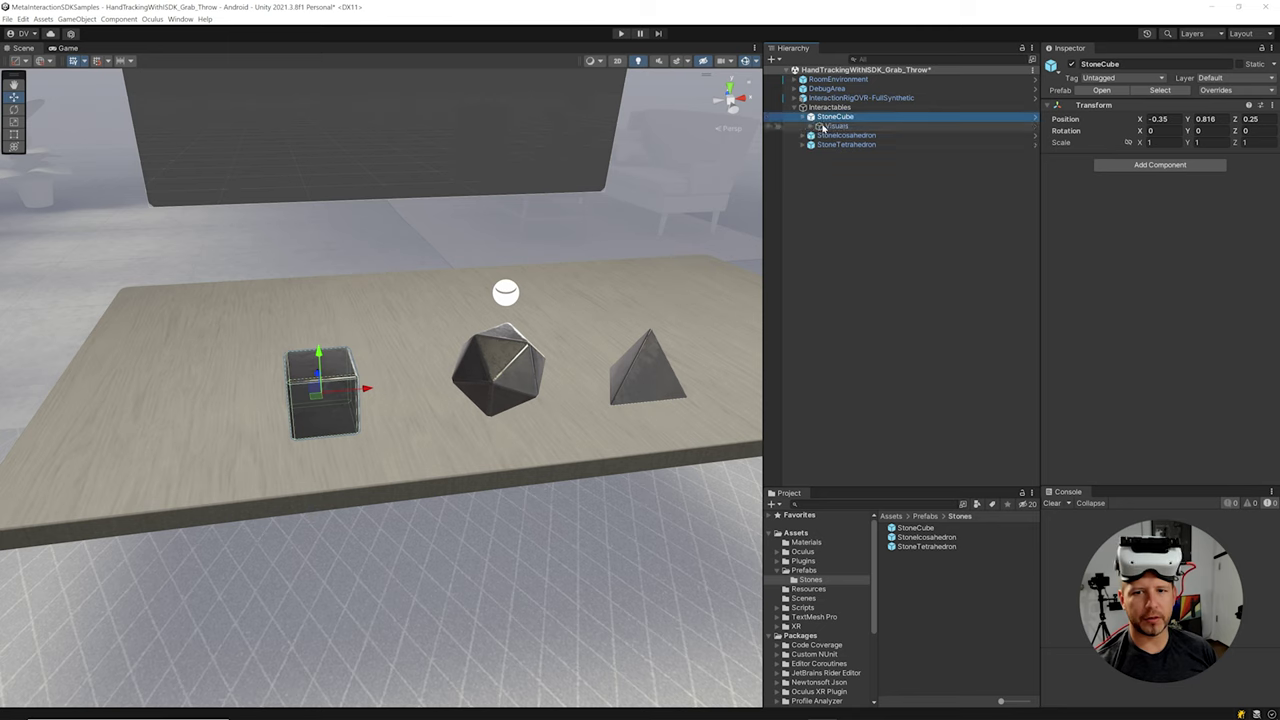
click(830, 126)
click(819, 126)
click(842, 135)
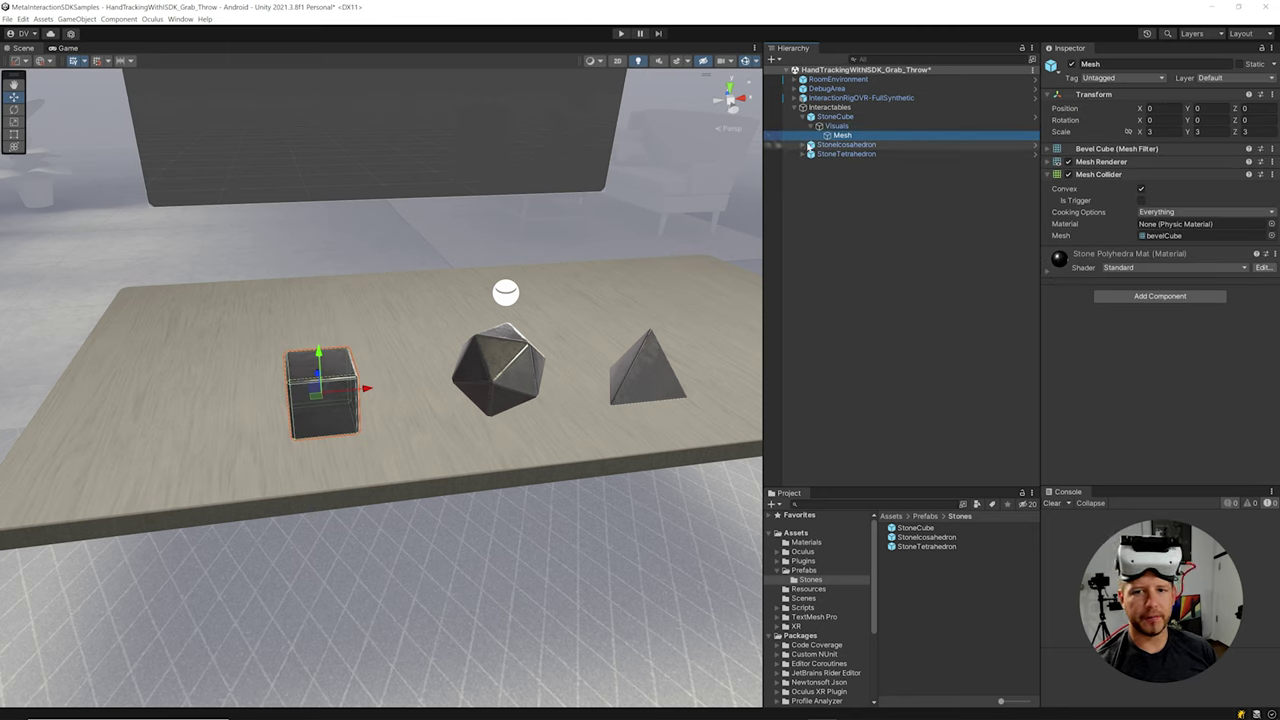
click(810, 145)
click(810, 174)
click(810, 163)
click(810, 173)
click(802, 146)
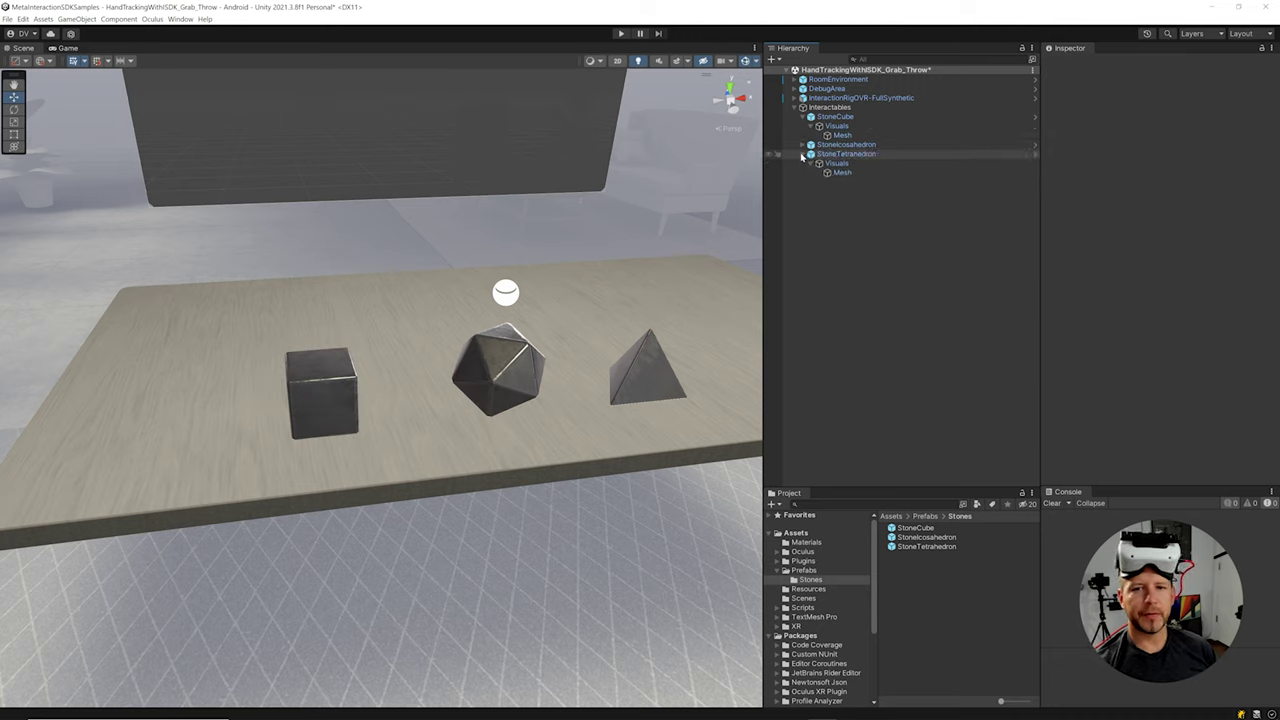
click(810, 117)
click(810, 135)
Step: Add a Grabbable component to StoneCube, StoneIcosahedron and StoneTetrahedron together
click(828, 117)
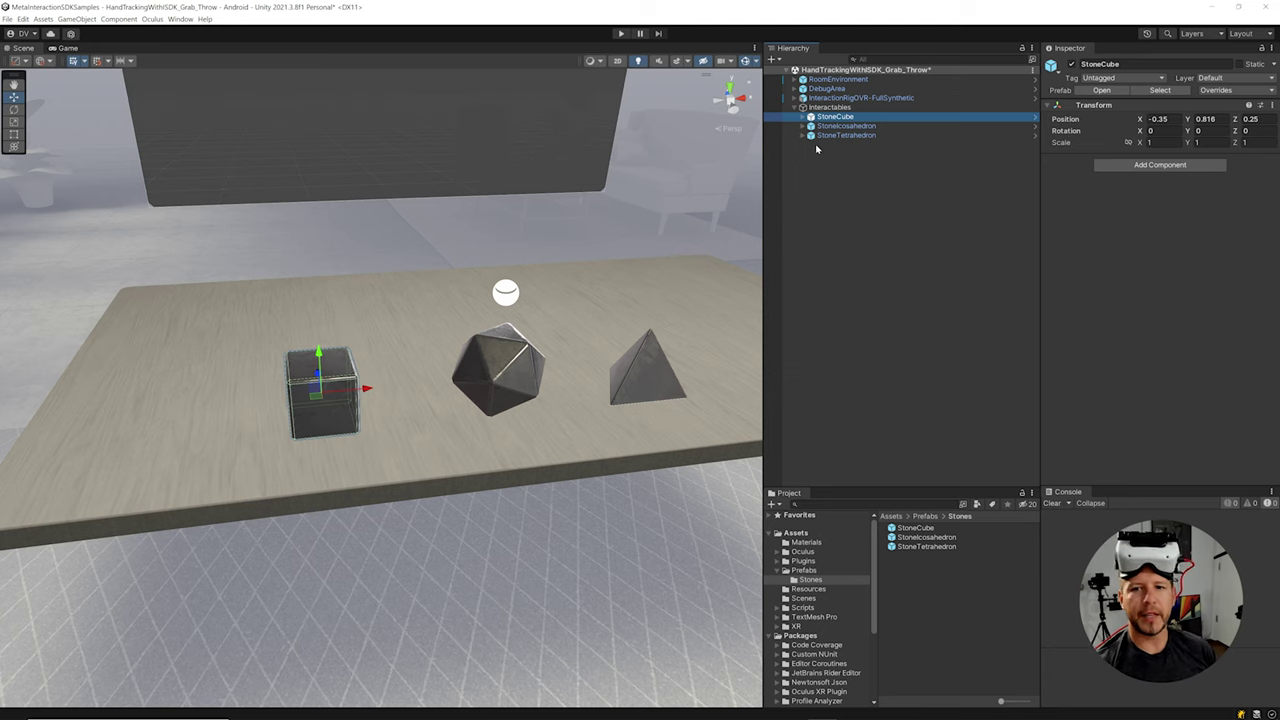
shift+click(840, 134)
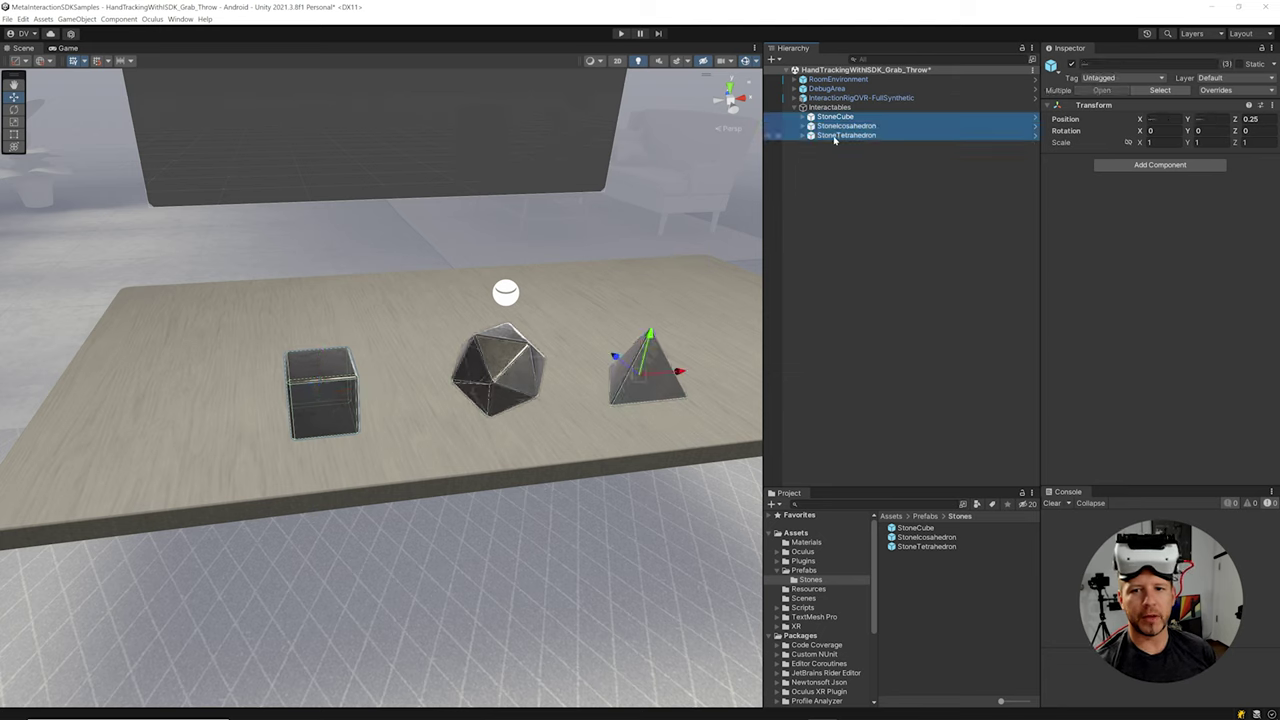
click(1120, 170)
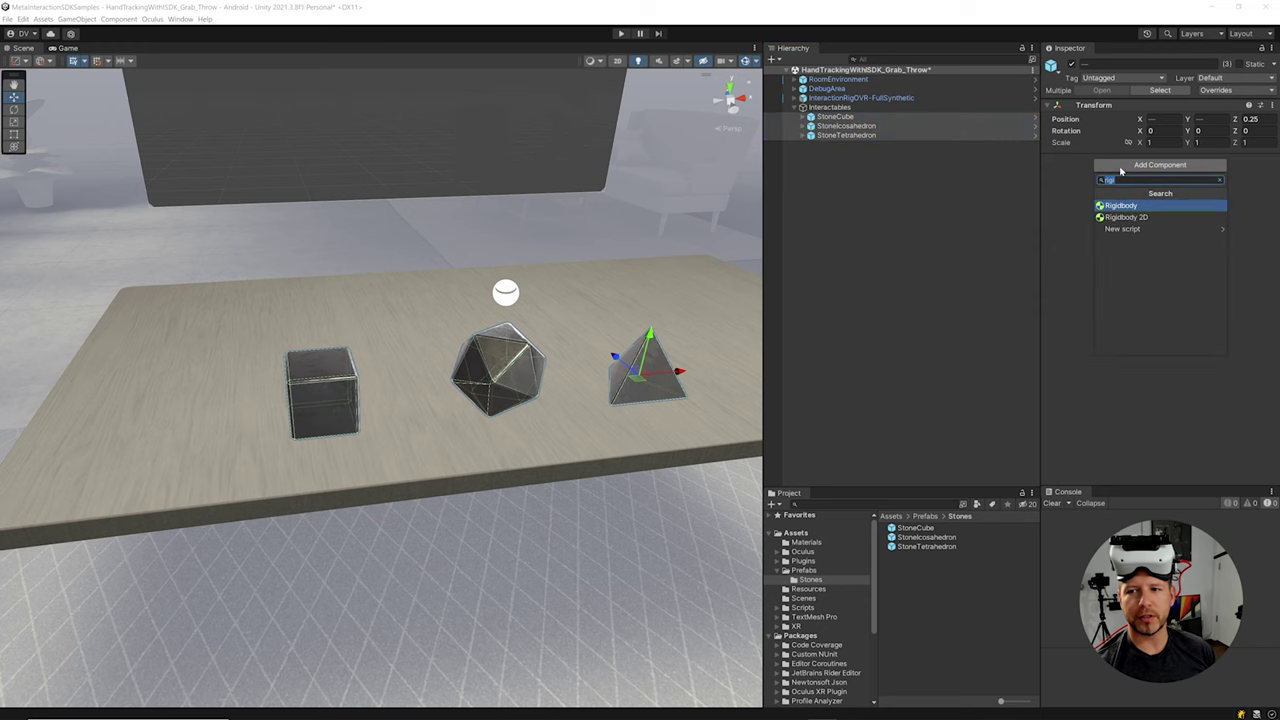
text(gra)
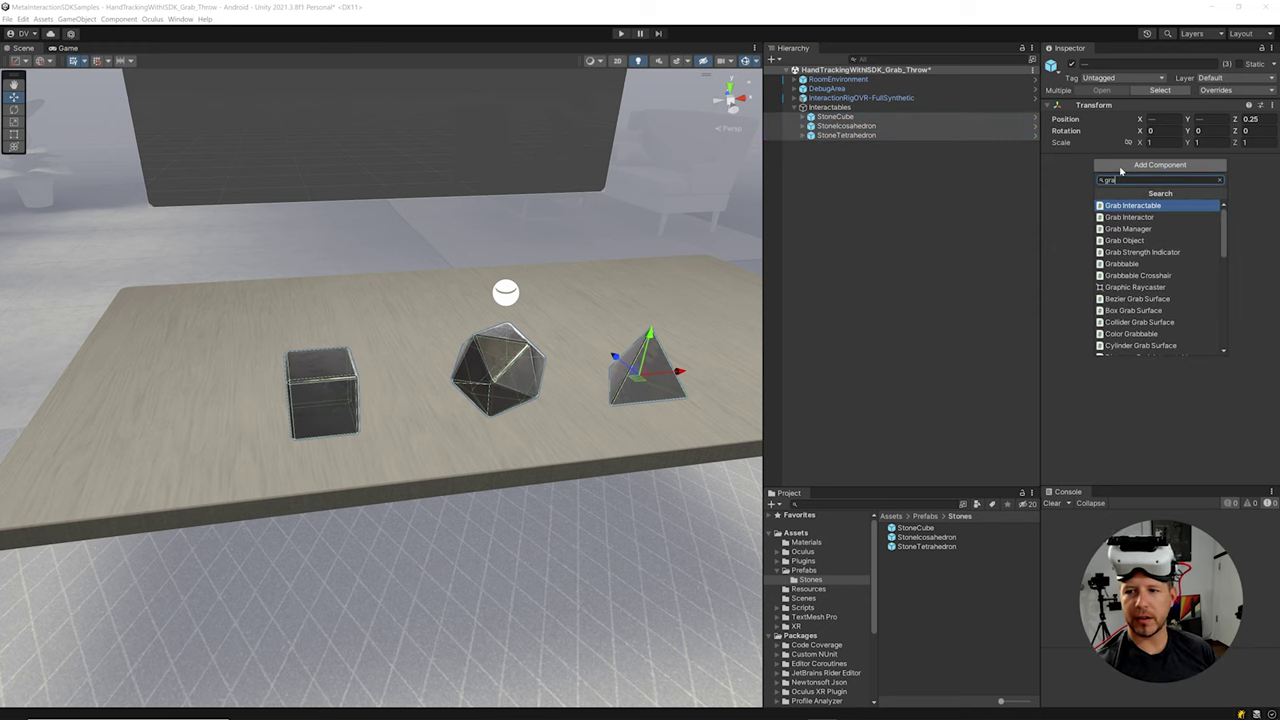
key(Down)
key(Down)
key(Down)
key(Down)
key(Down)
key(Return)
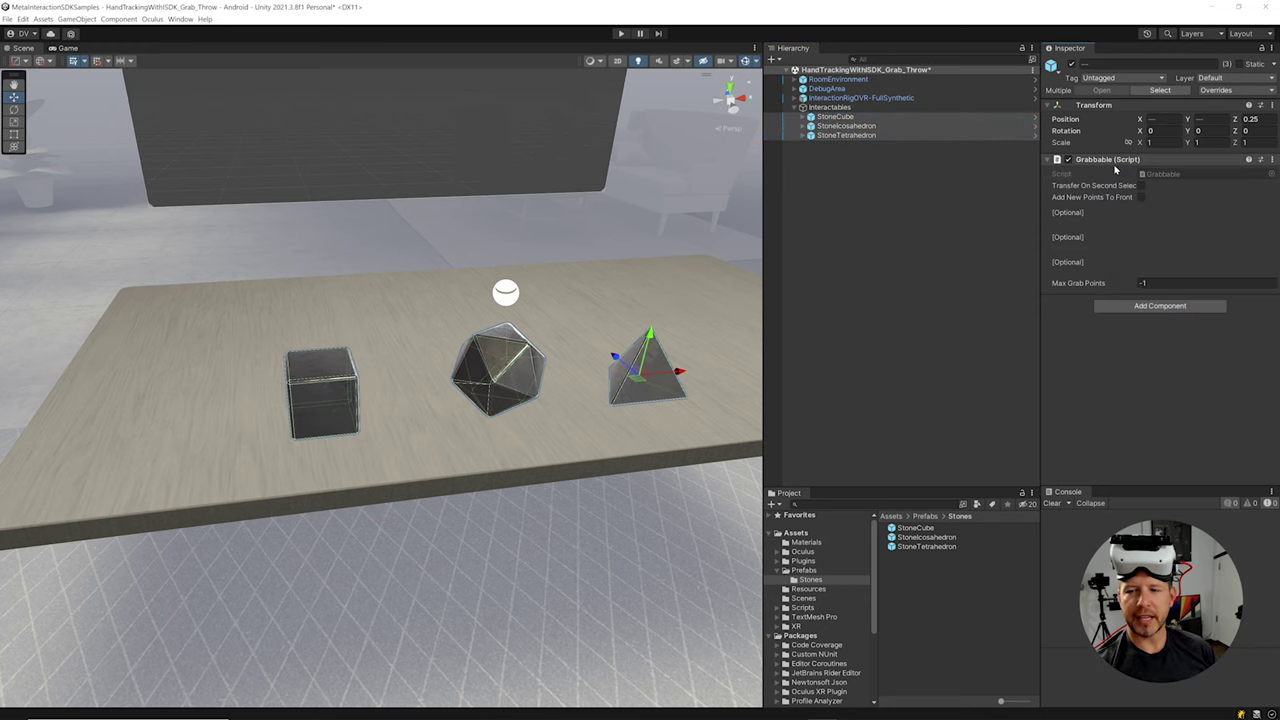
Step: Add a Rigidbody to all three stones and enable Is Kinematic on it
click(886, 118)
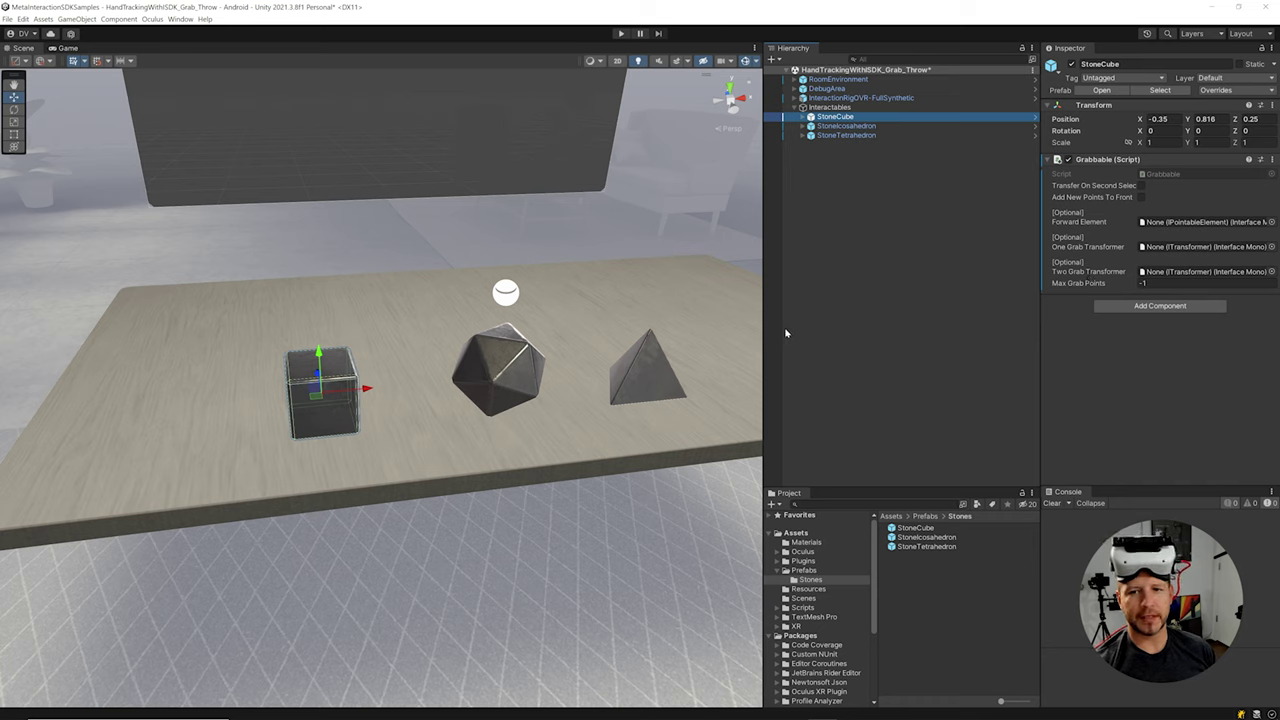
shift+click(872, 136)
click(1160, 307)
text(rigidbody)
key(Return)
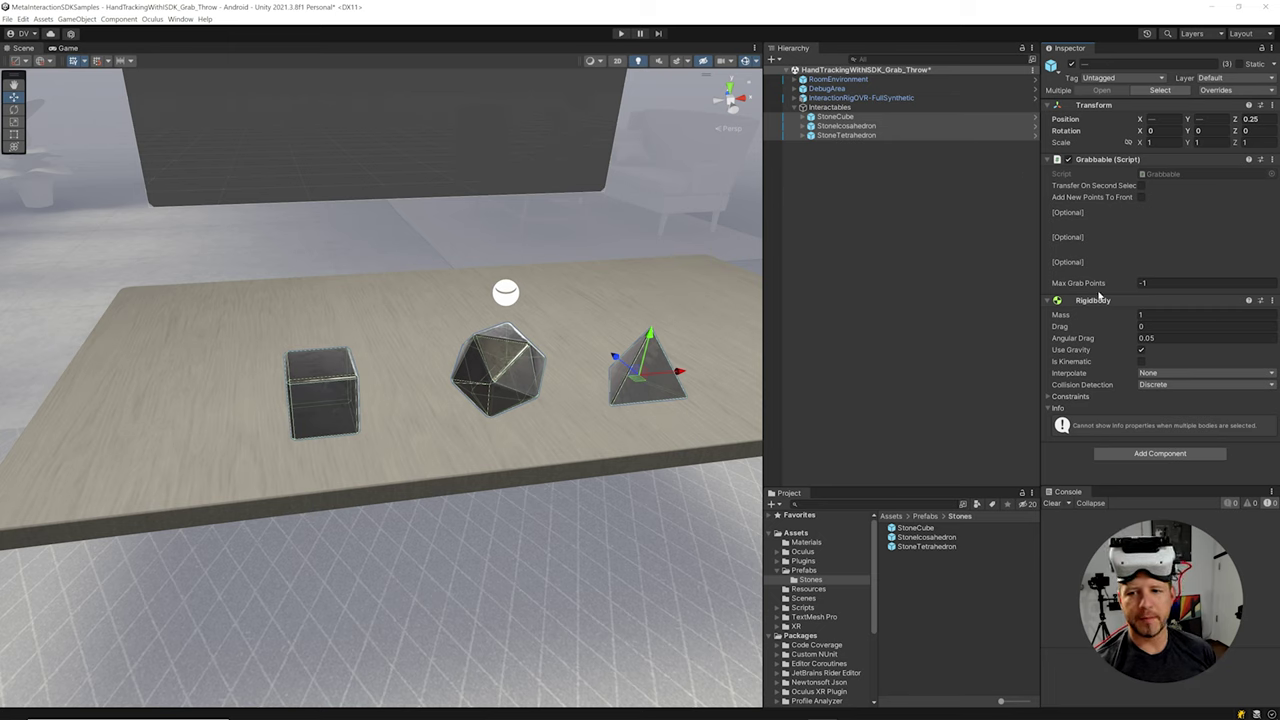
click(1141, 361)
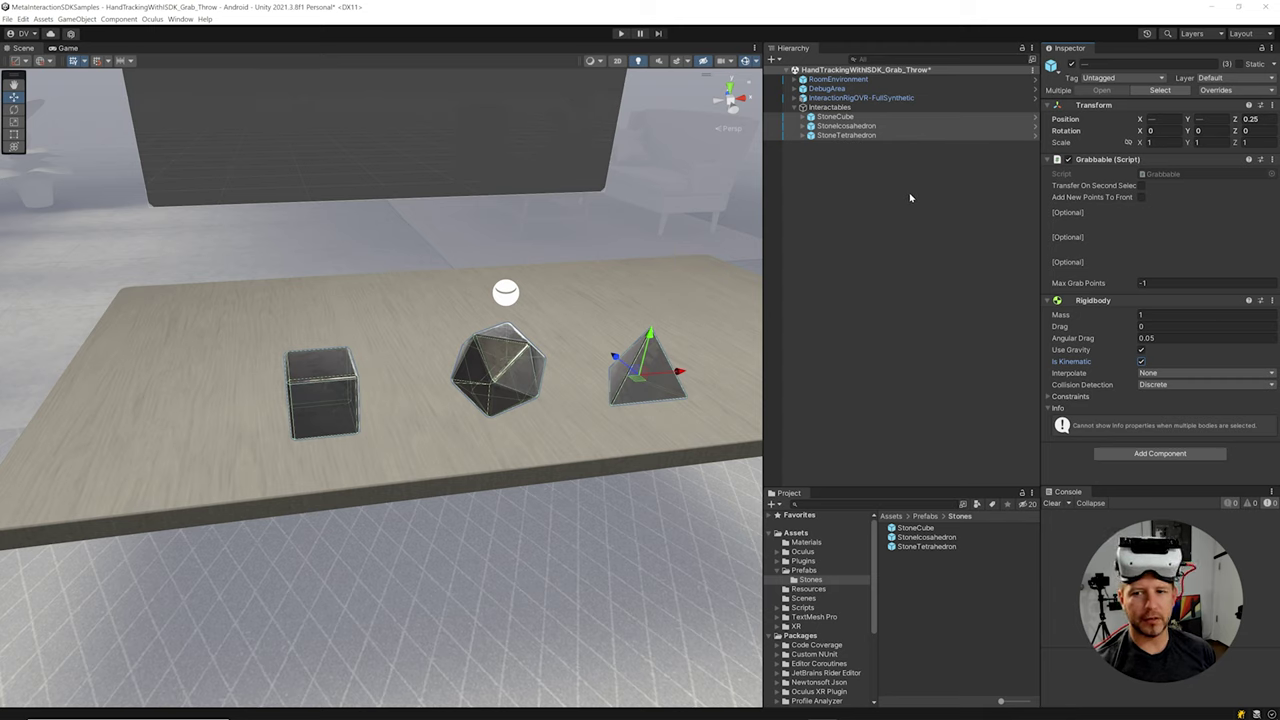
click(923, 162)
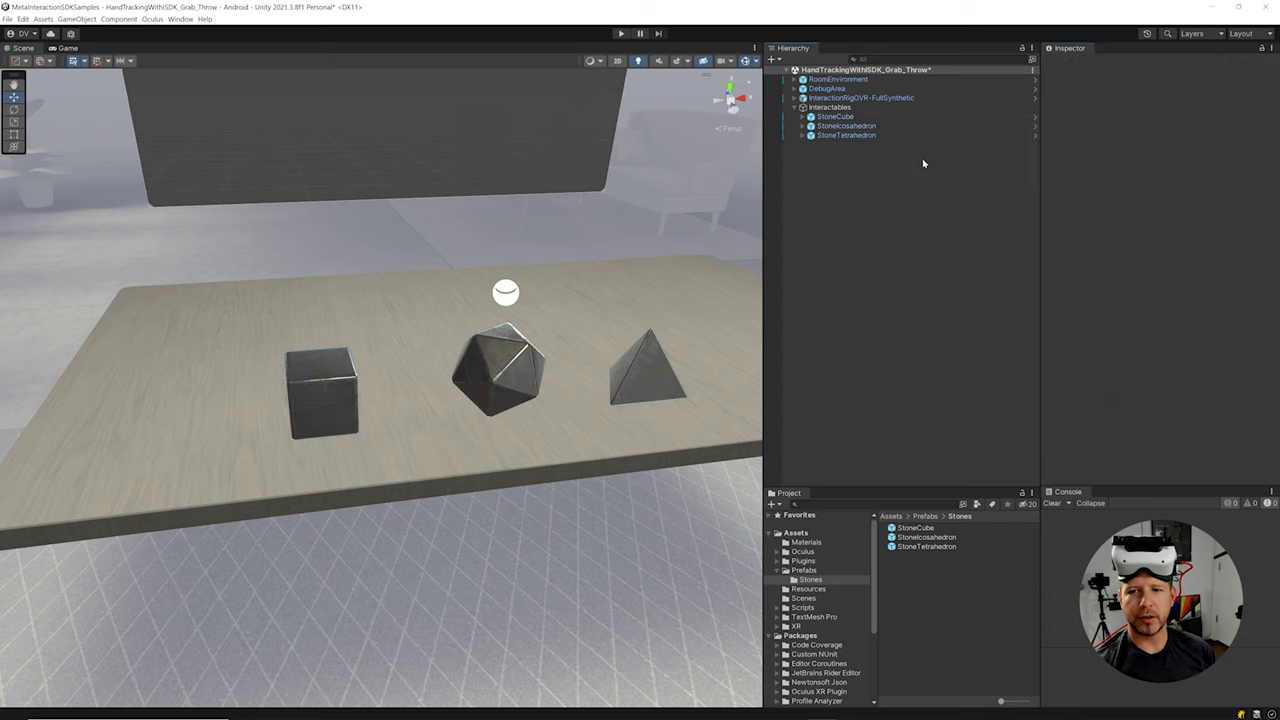
Step: Add a One Grab Free Transformer to StoneCube and assign it as the Grabbable's One Grab Transformer
click(835, 117)
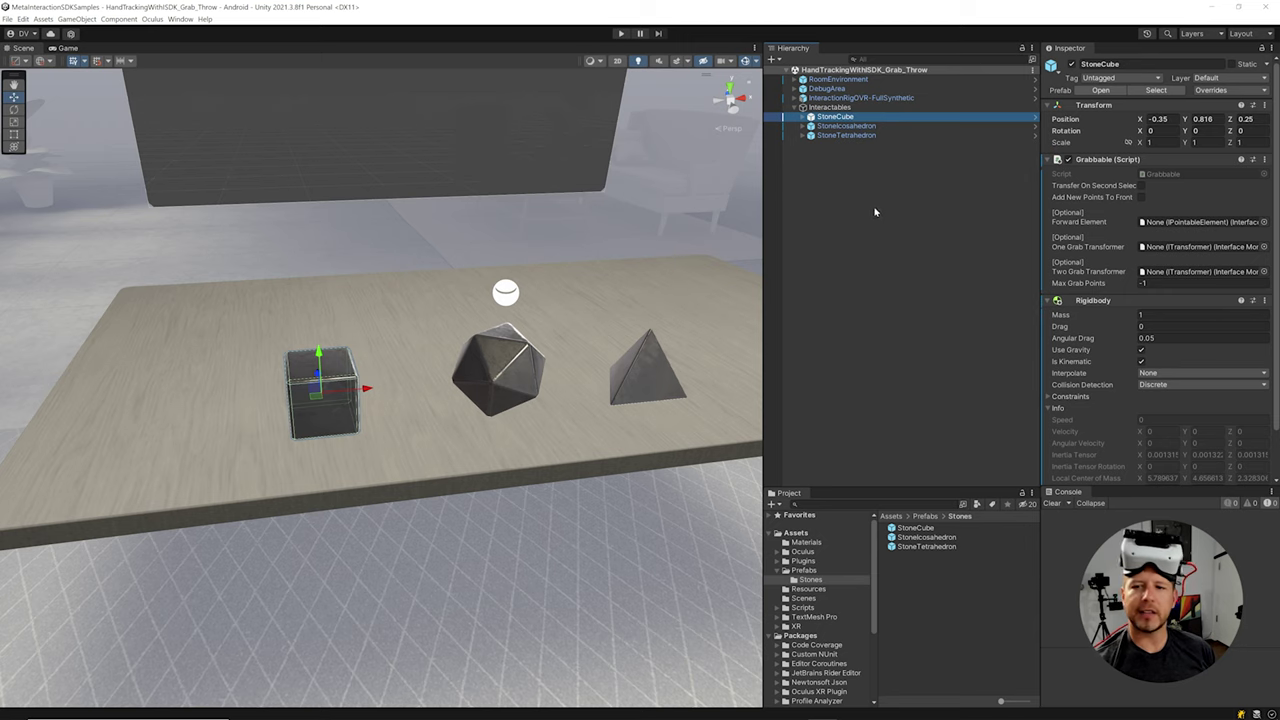
click(1092, 301)
click(1078, 160)
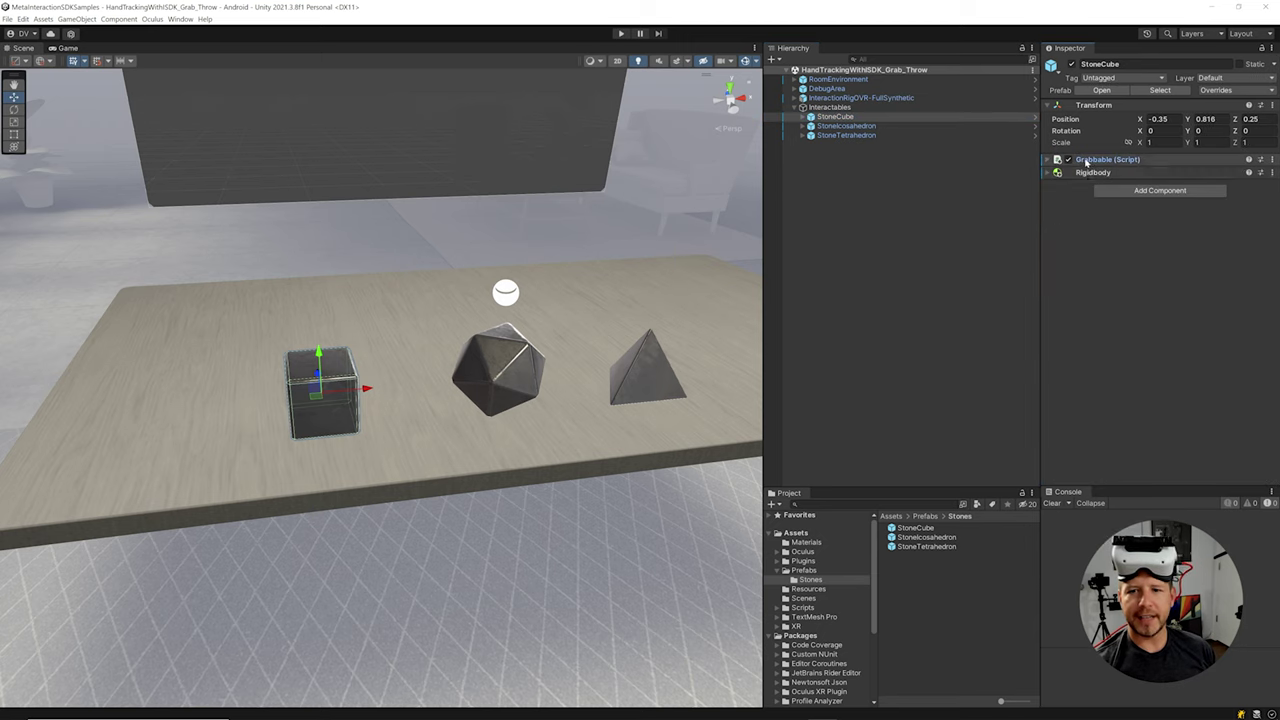
click(1160, 190)
click(1108, 160)
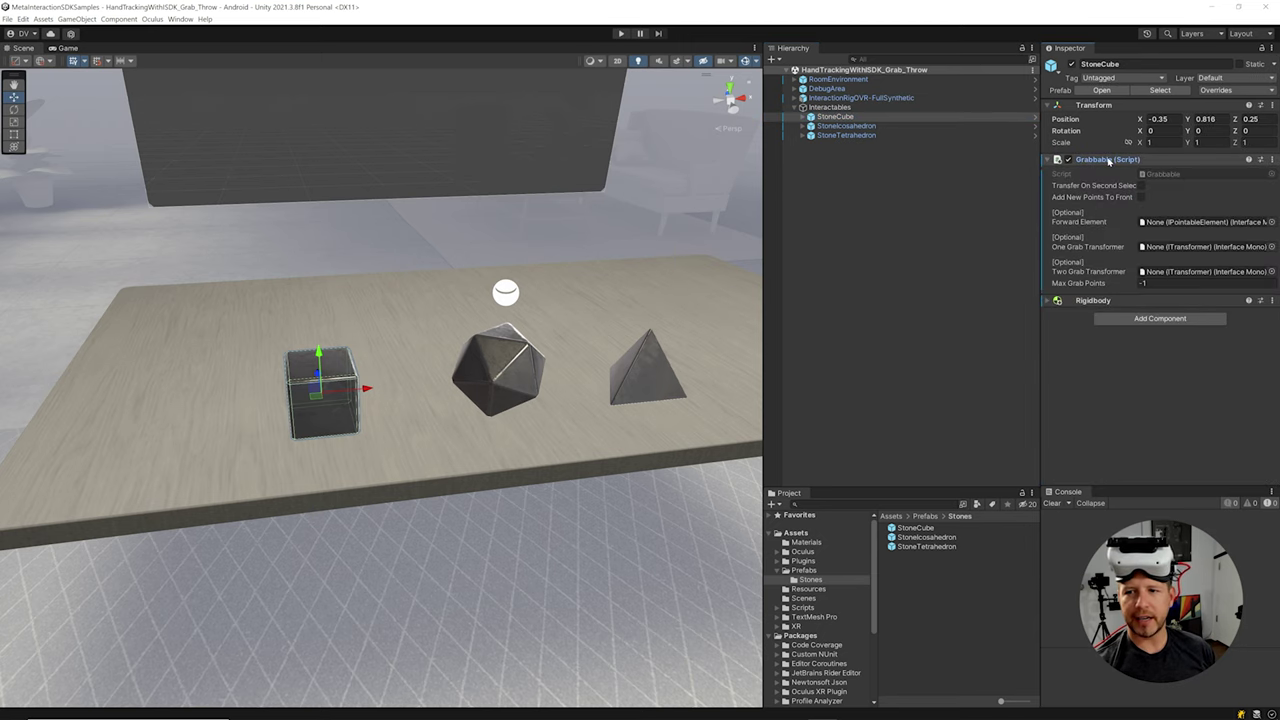
click(1132, 320)
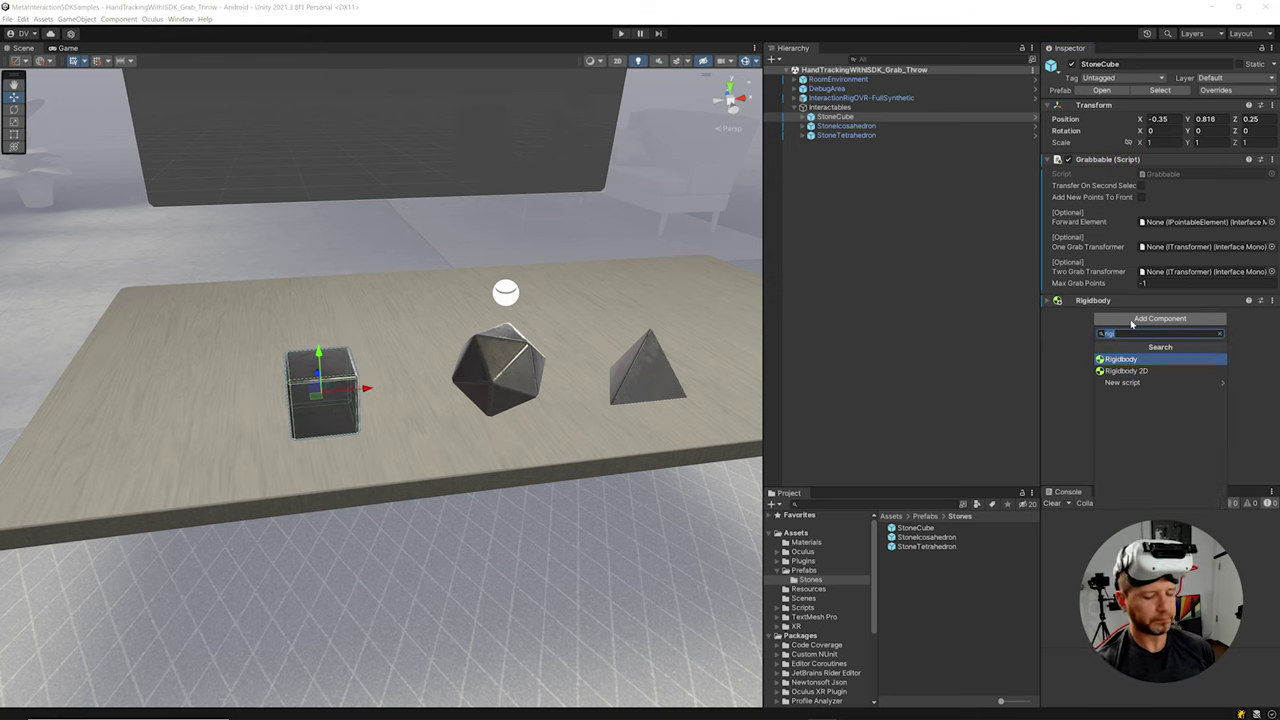
text(one)
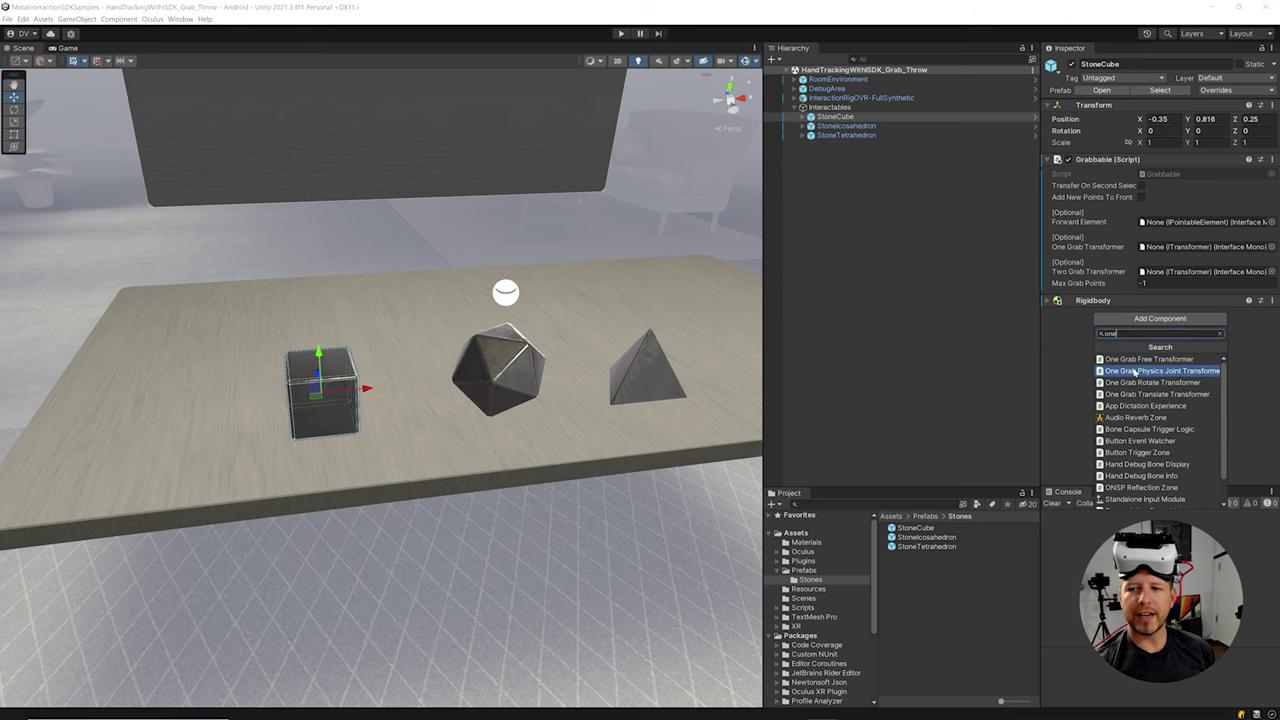
click(1144, 361)
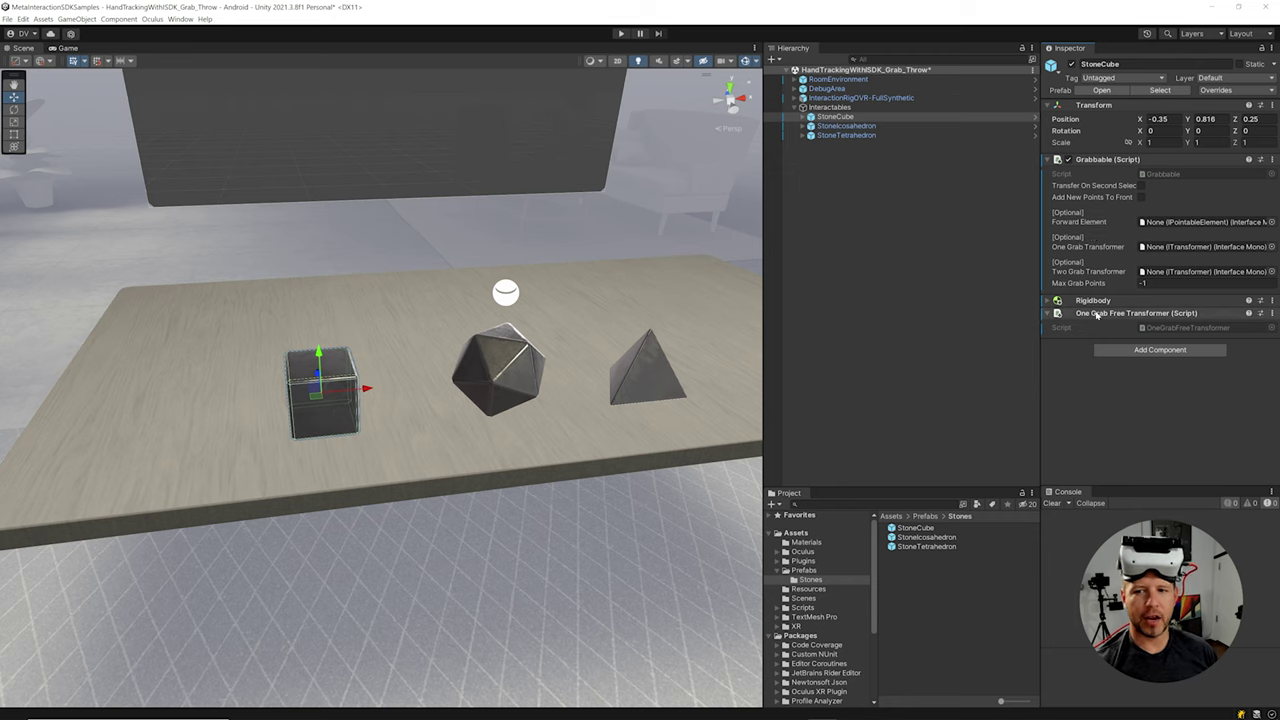
drag(1090, 318, 1185, 247)
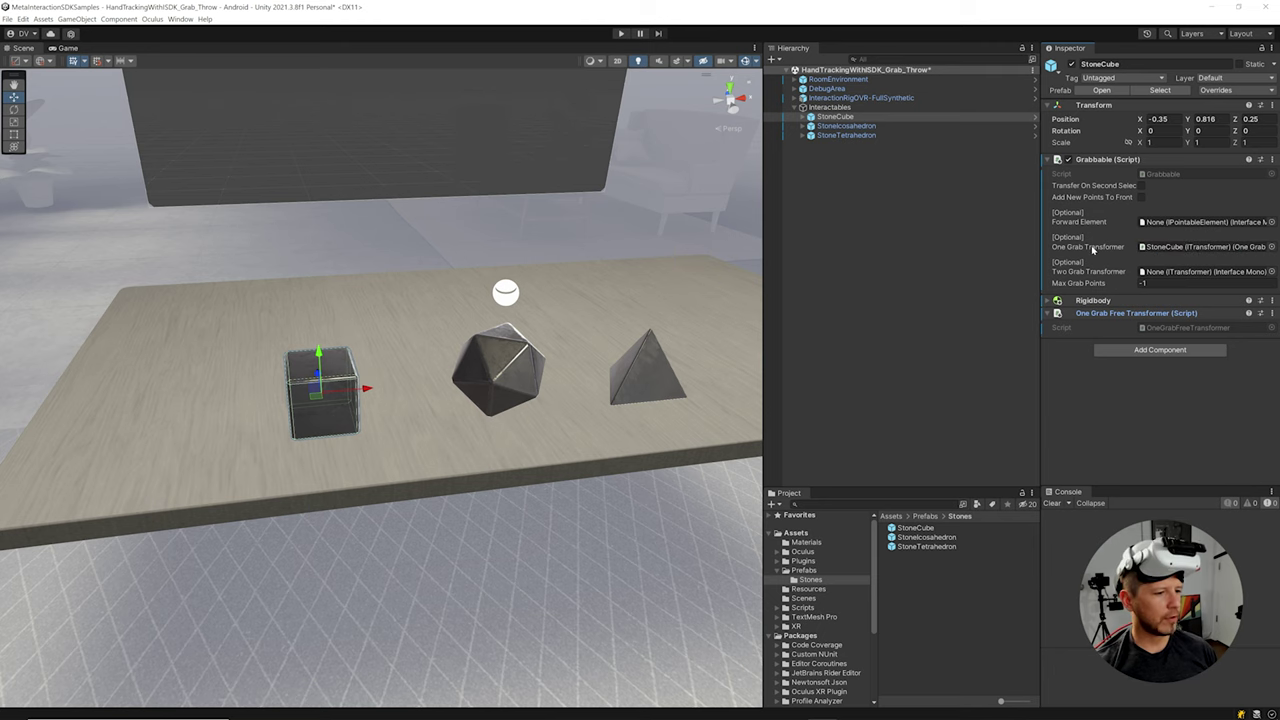
Step: Add a One Grab Translate Transformer to StoneIcosahedron and assign it as the Grabbable's One Grab Transformer
click(879, 128)
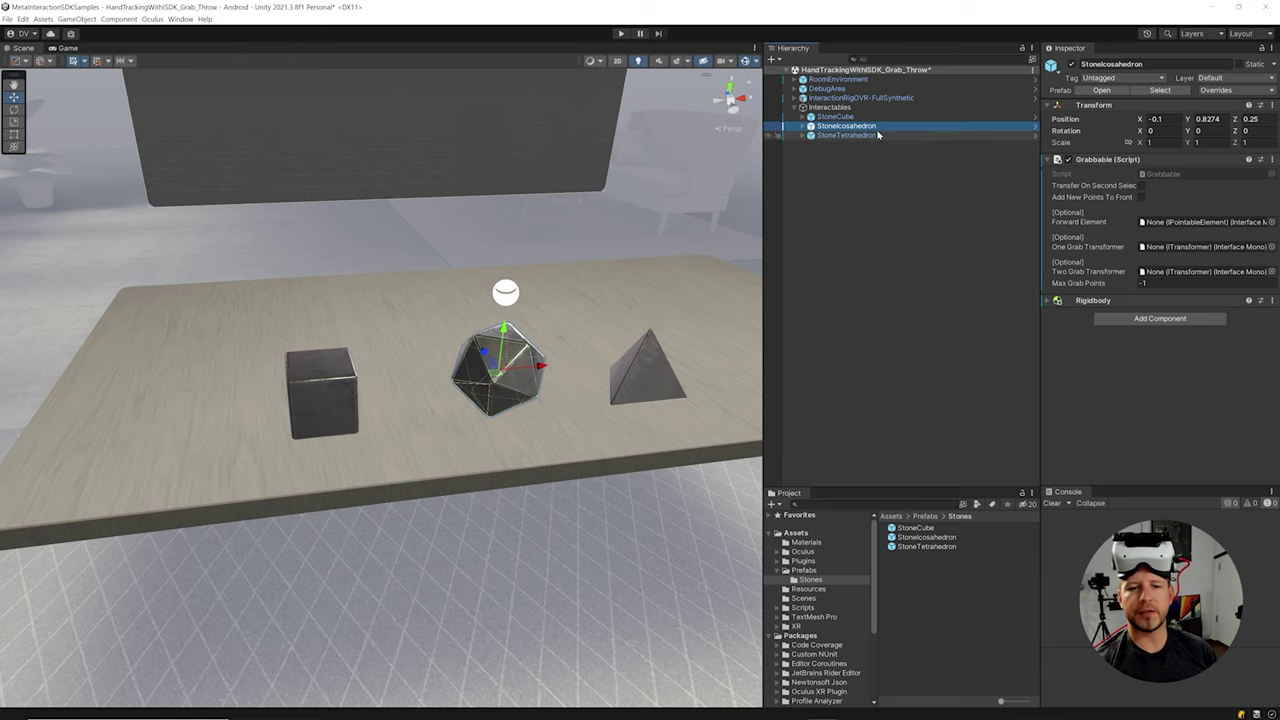
click(1117, 319)
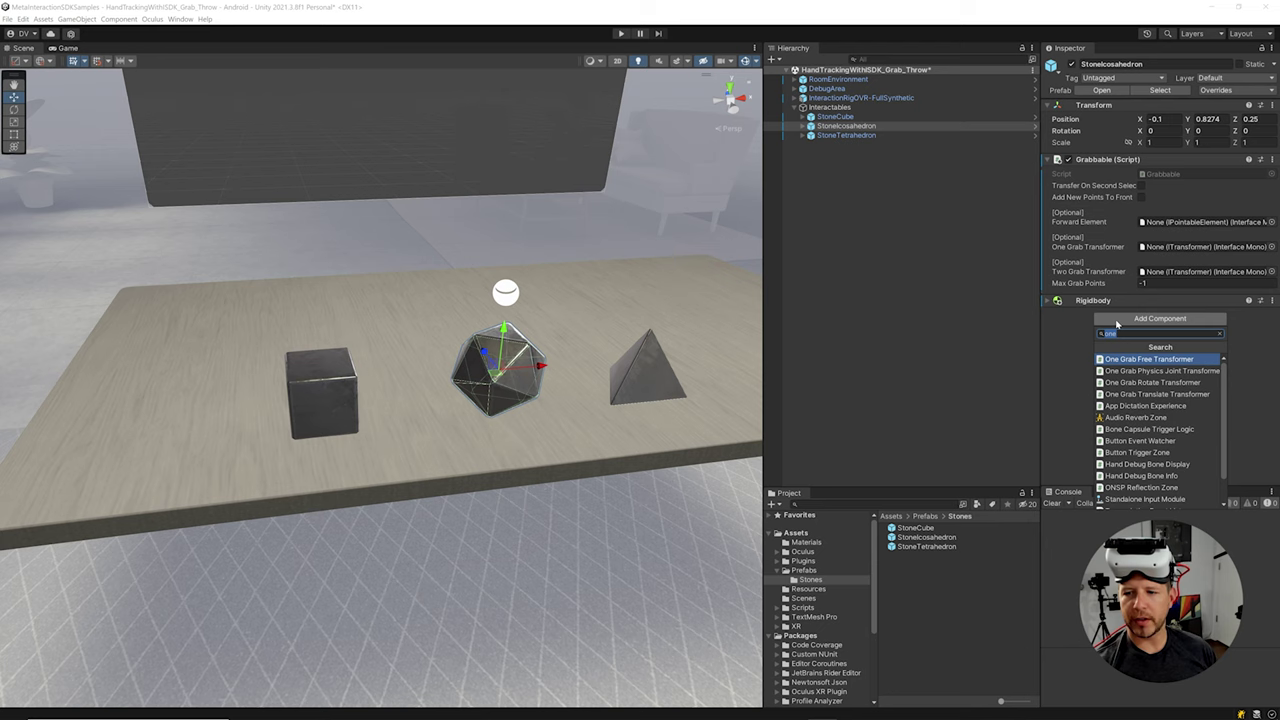
click(1152, 394)
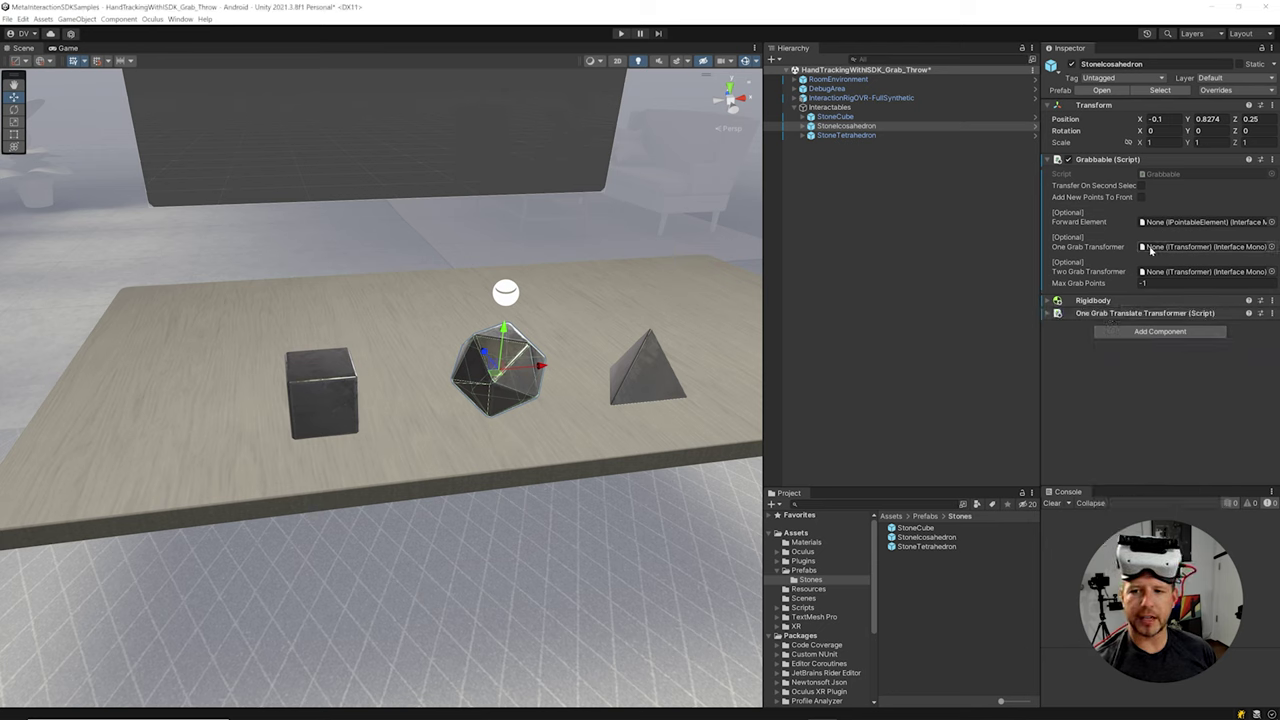
drag(1120, 314, 1165, 248)
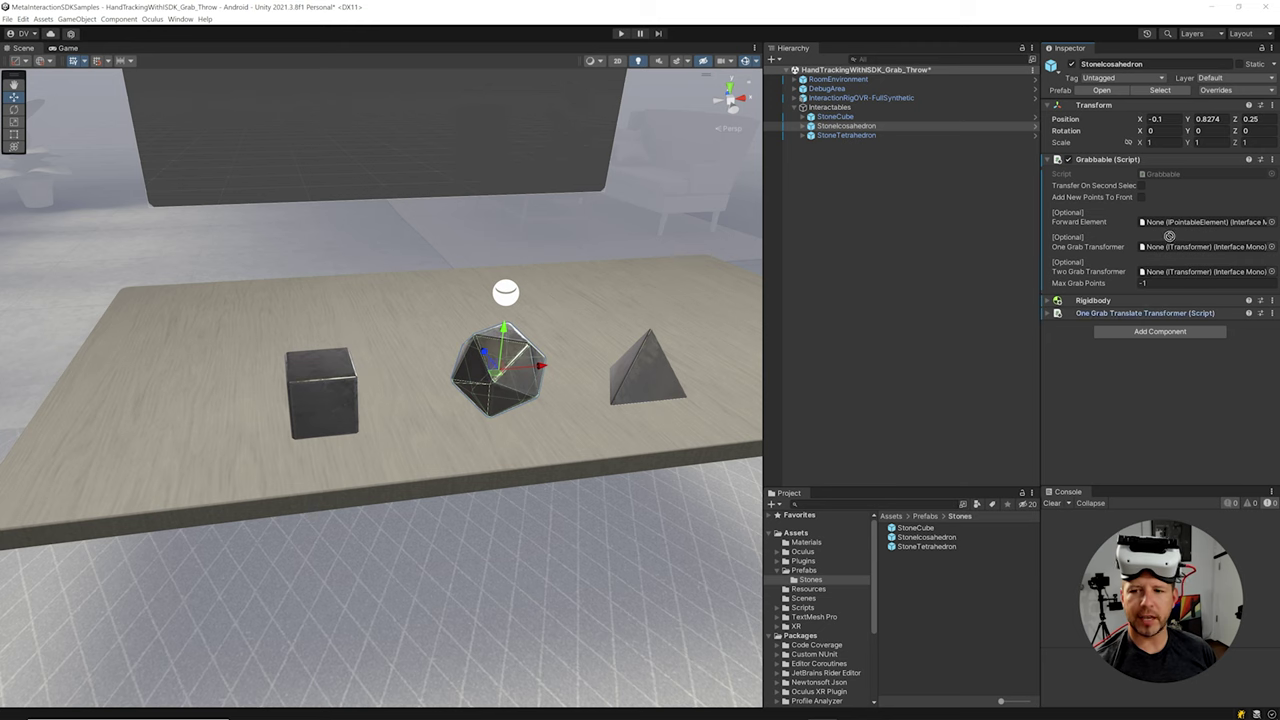
Step: Add a One Grab Rotate Transformer to StoneTetrahedron and assign it as the Grabbable's One Grab Transformer
click(876, 137)
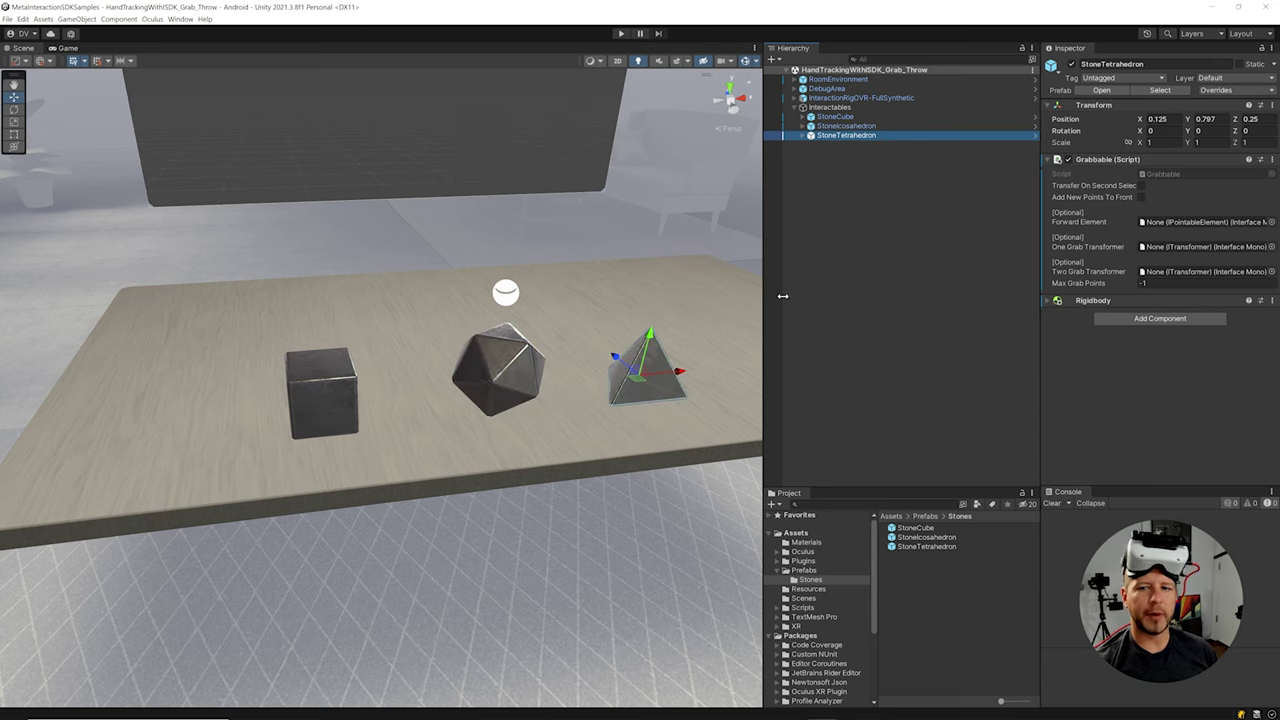
click(1114, 320)
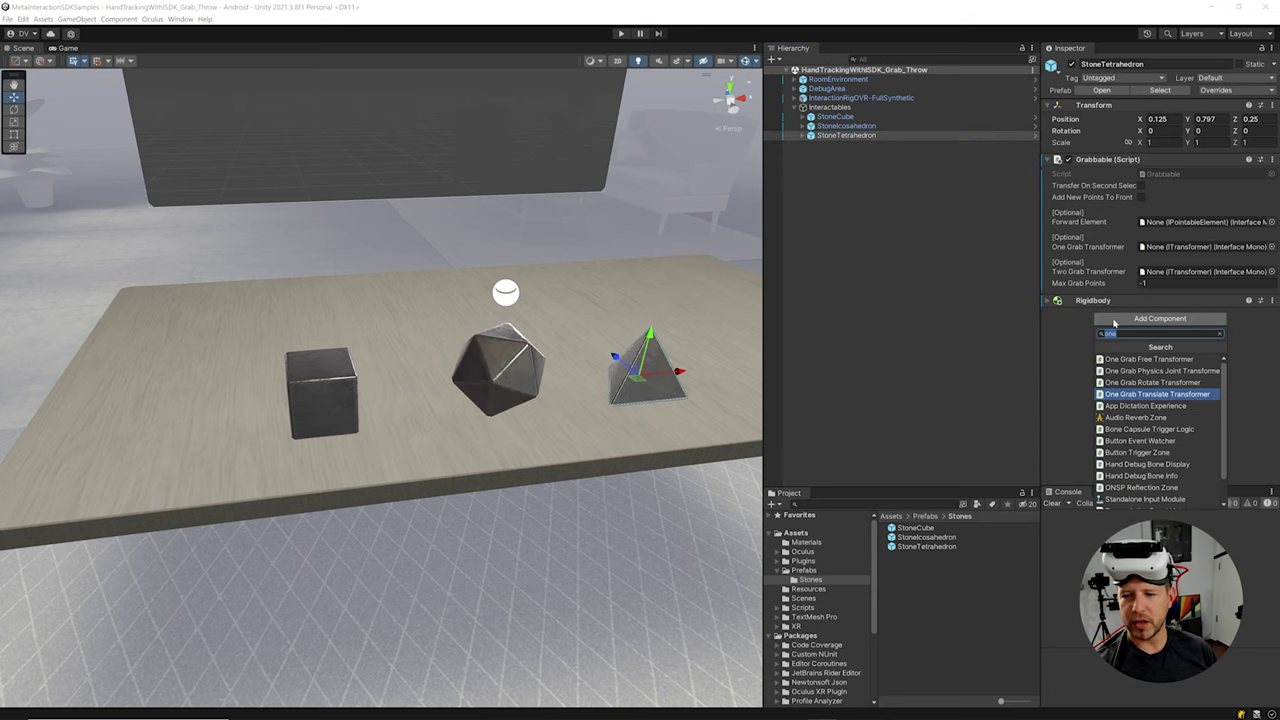
click(1128, 384)
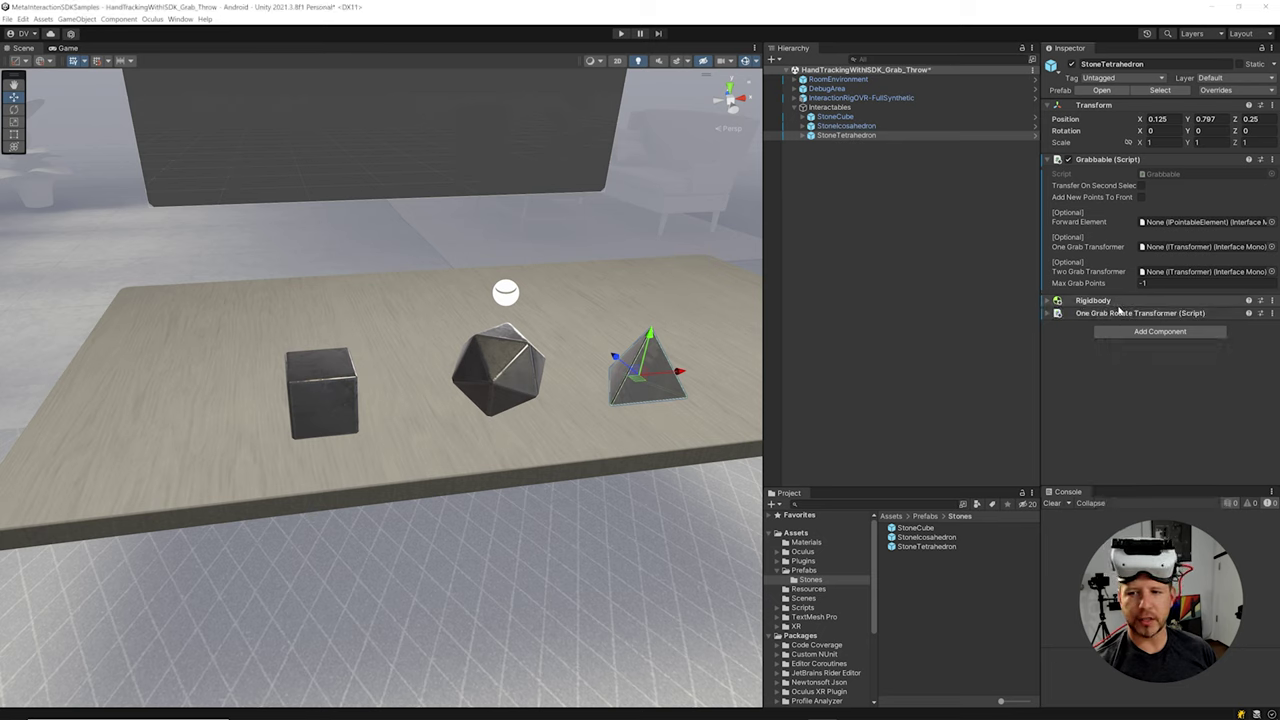
drag(1153, 261, 1164, 247)
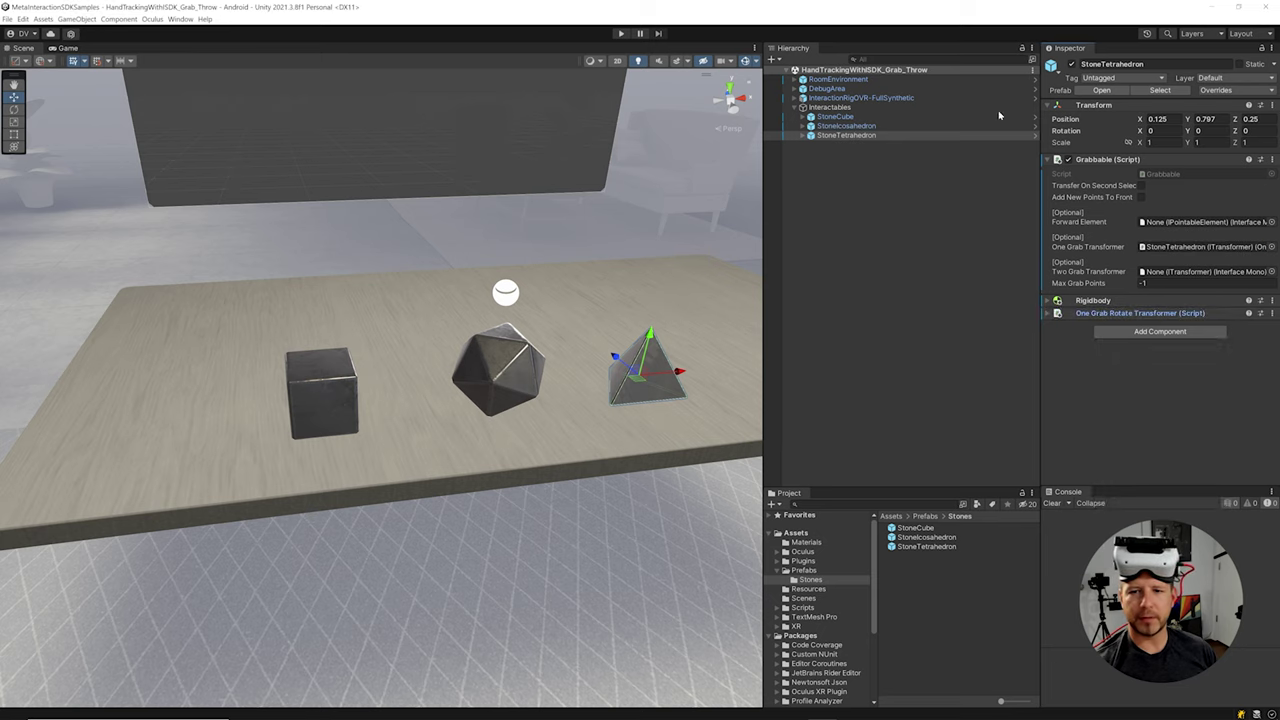
Step: Expand StoneCube, StoneIcosahedron and StoneTetrahedron to show their meshes, and review the grab components on each stone
click(811, 116)
click(835, 116)
click(833, 145)
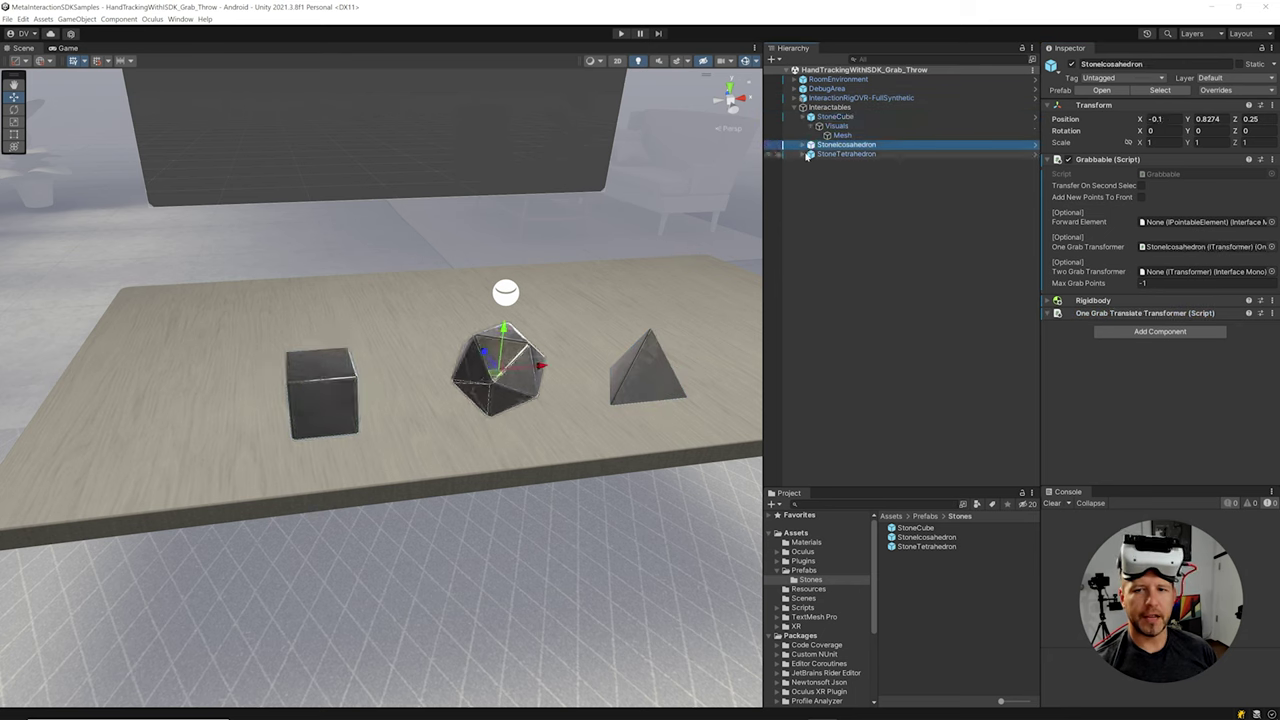
click(802, 145)
click(802, 173)
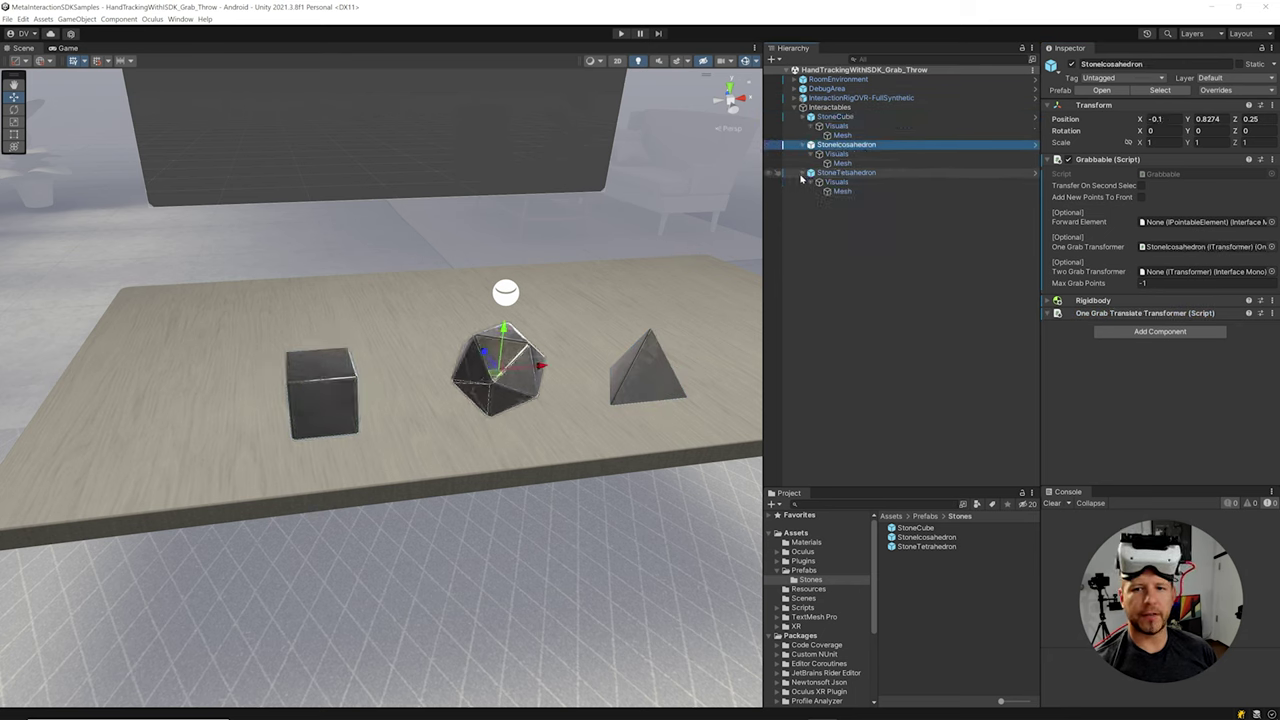
click(834, 117)
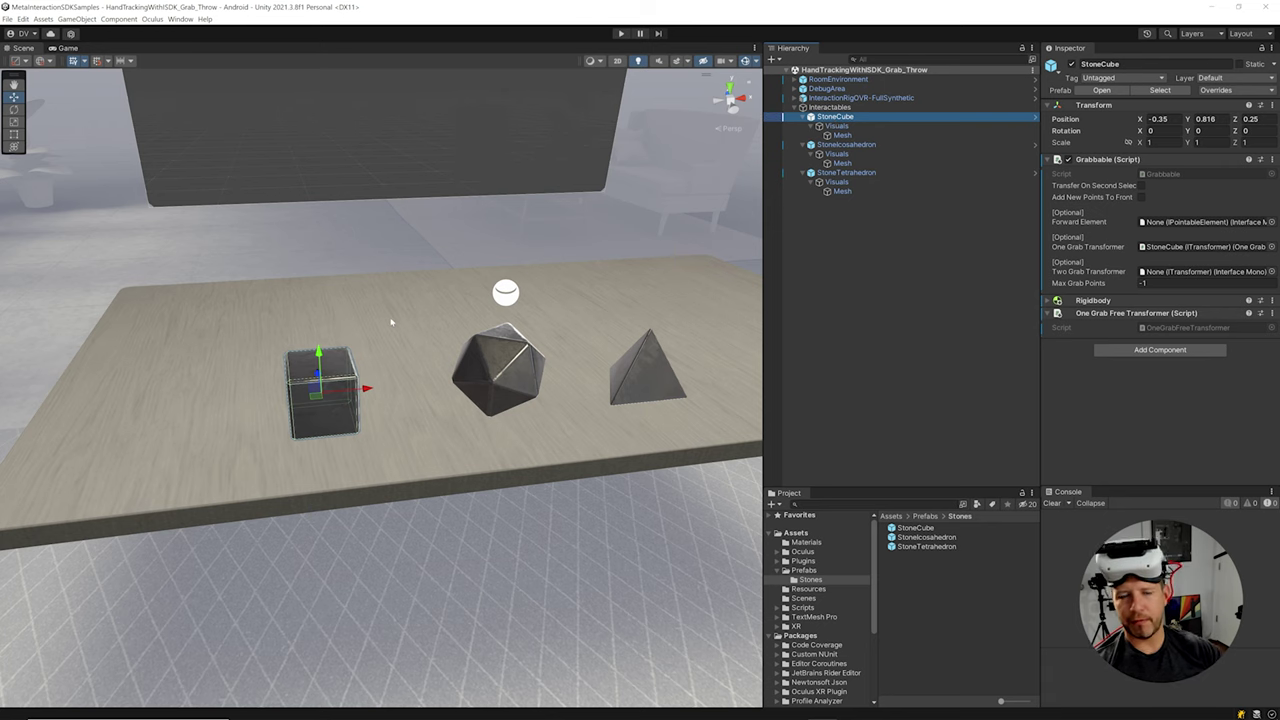
click(876, 146)
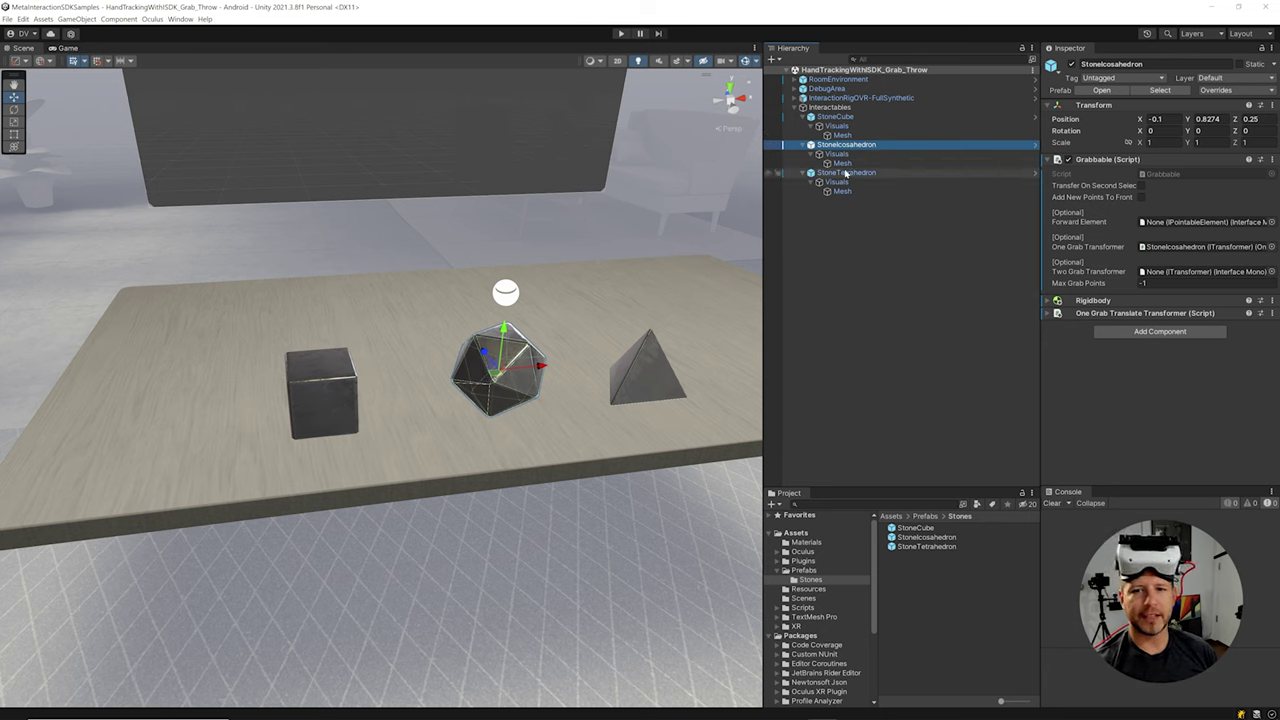
click(843, 174)
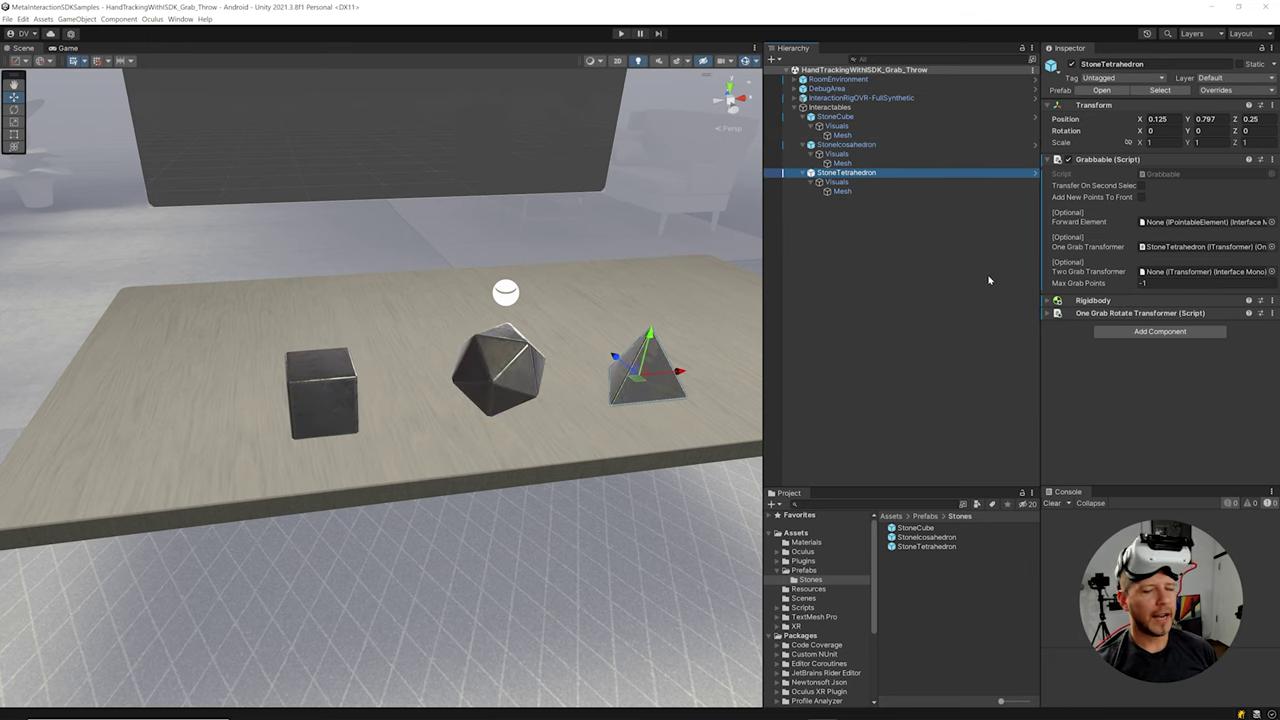
Step: Run the scene in play mode to check the hand tracking setup, and stop it
right_drag(674, 287, 561, 127)
scroll(556, 165, down, 3)
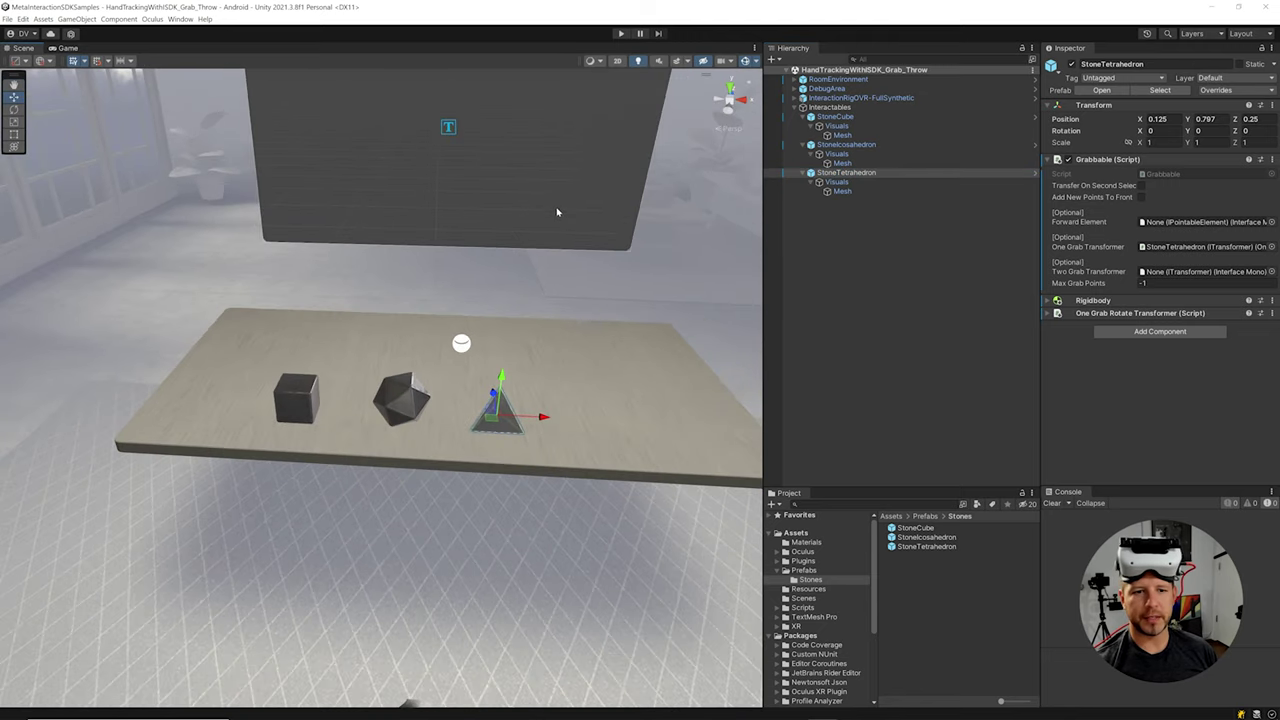
click(620, 33)
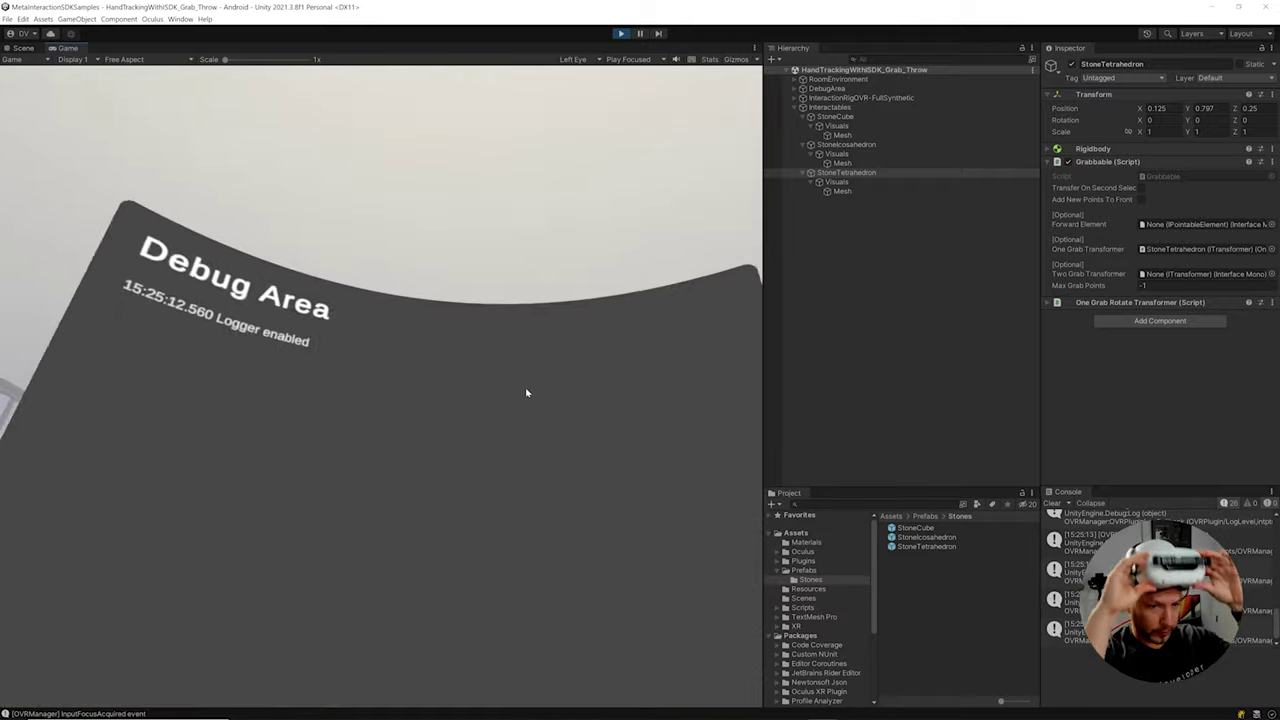
click(621, 34)
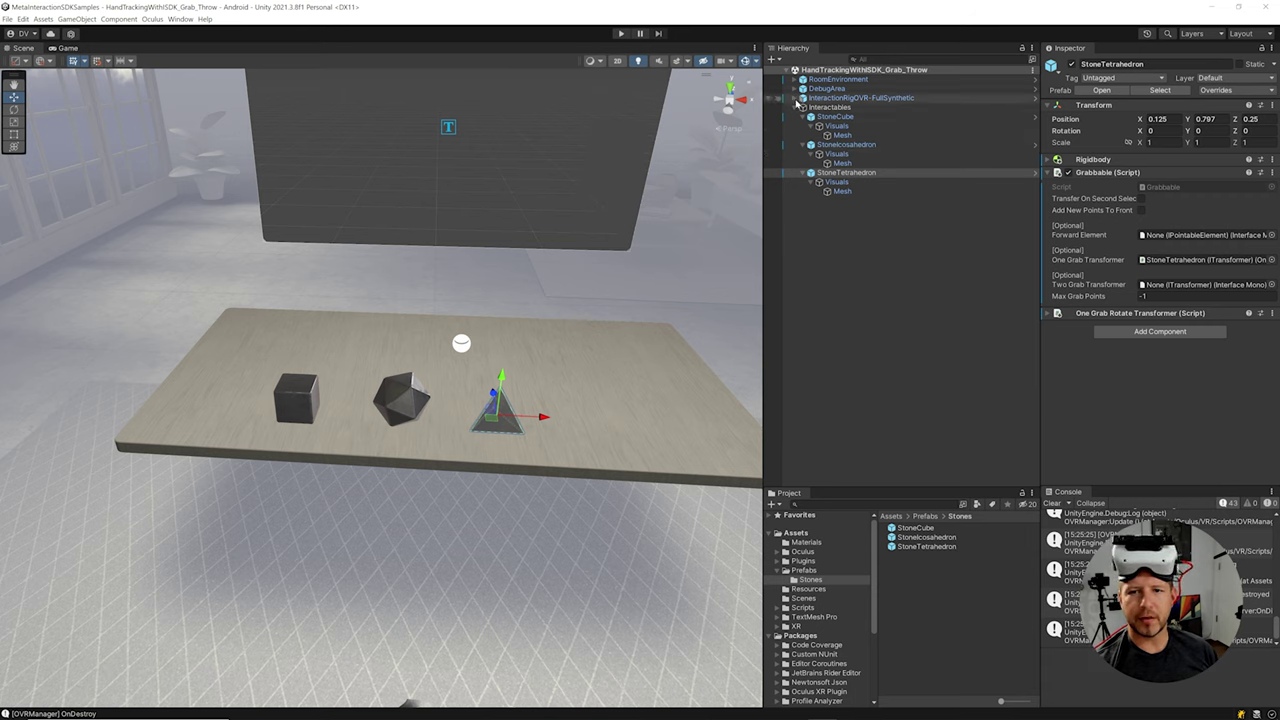
Step: Examine the hand objects inside OVRControllerHands and OVRHands of the interaction rig, and select StoneCube
click(796, 99)
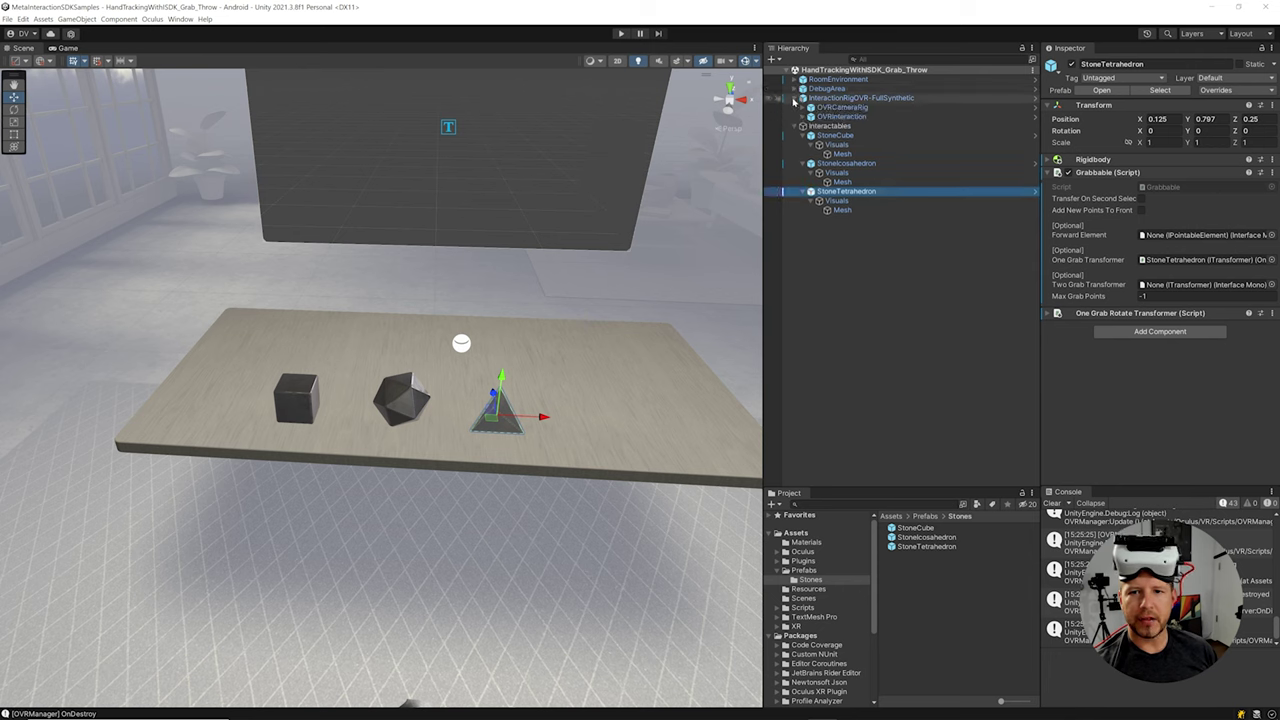
click(810, 117)
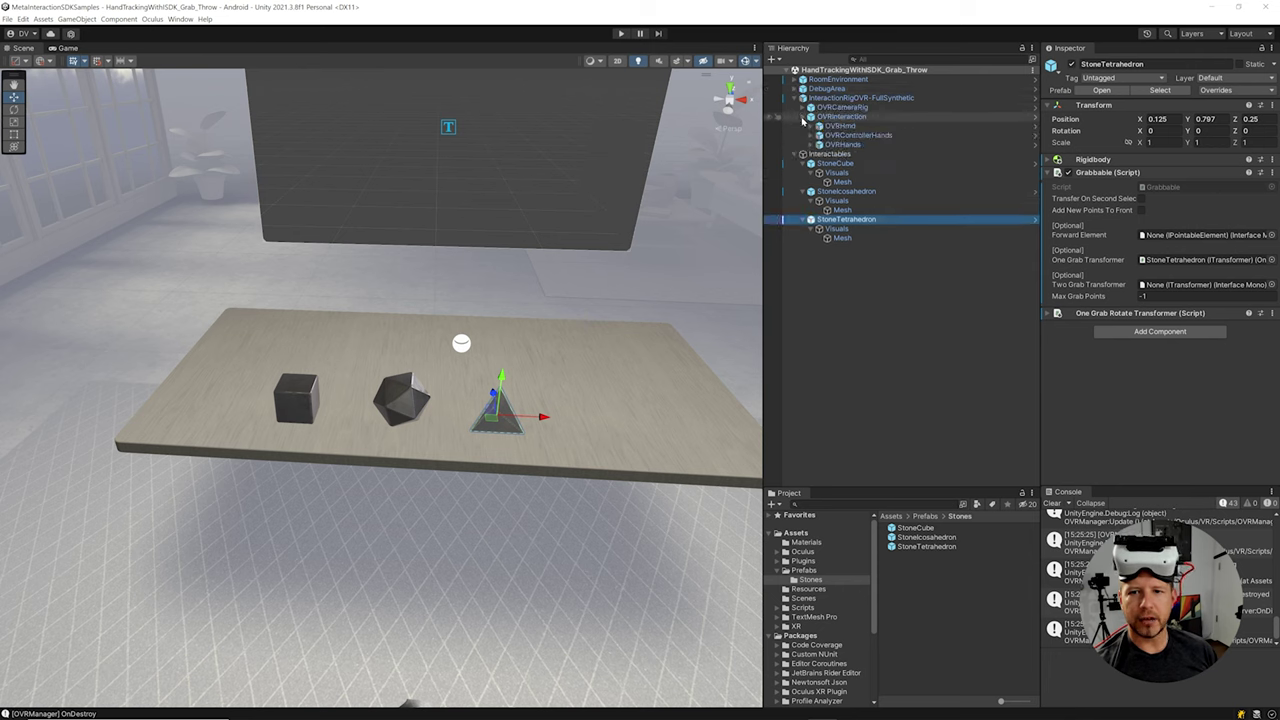
click(813, 146)
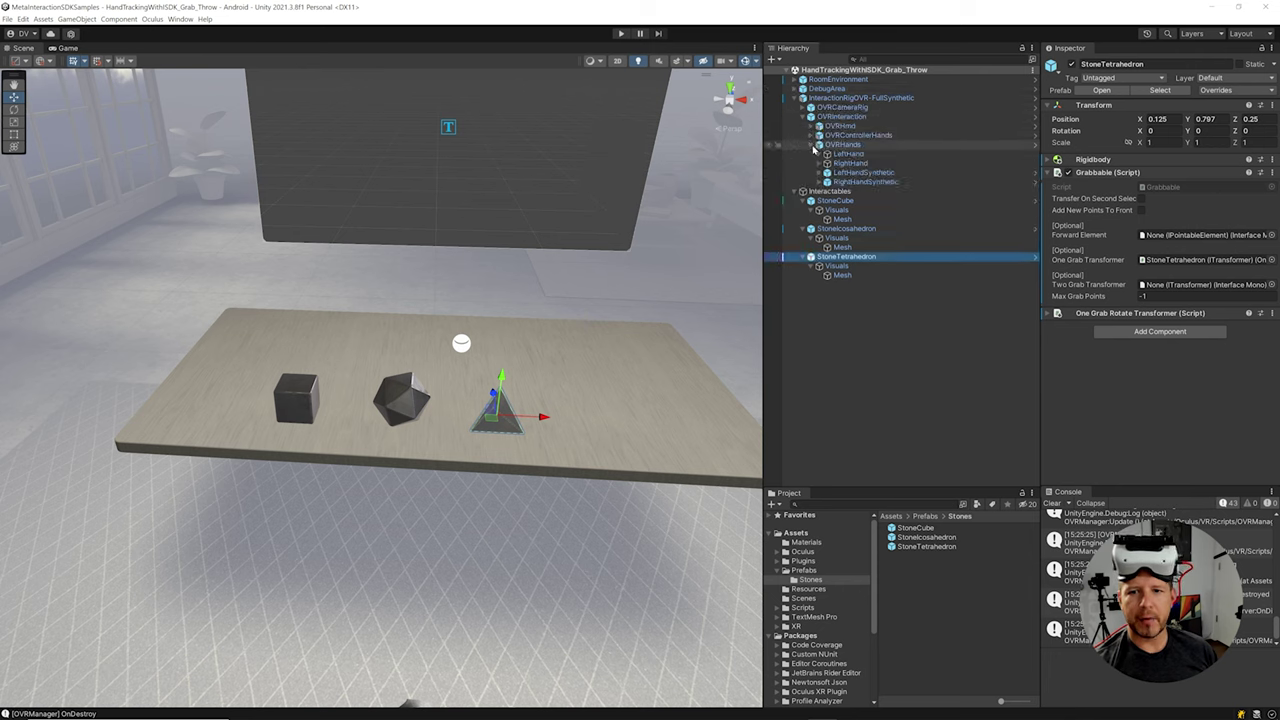
click(812, 135)
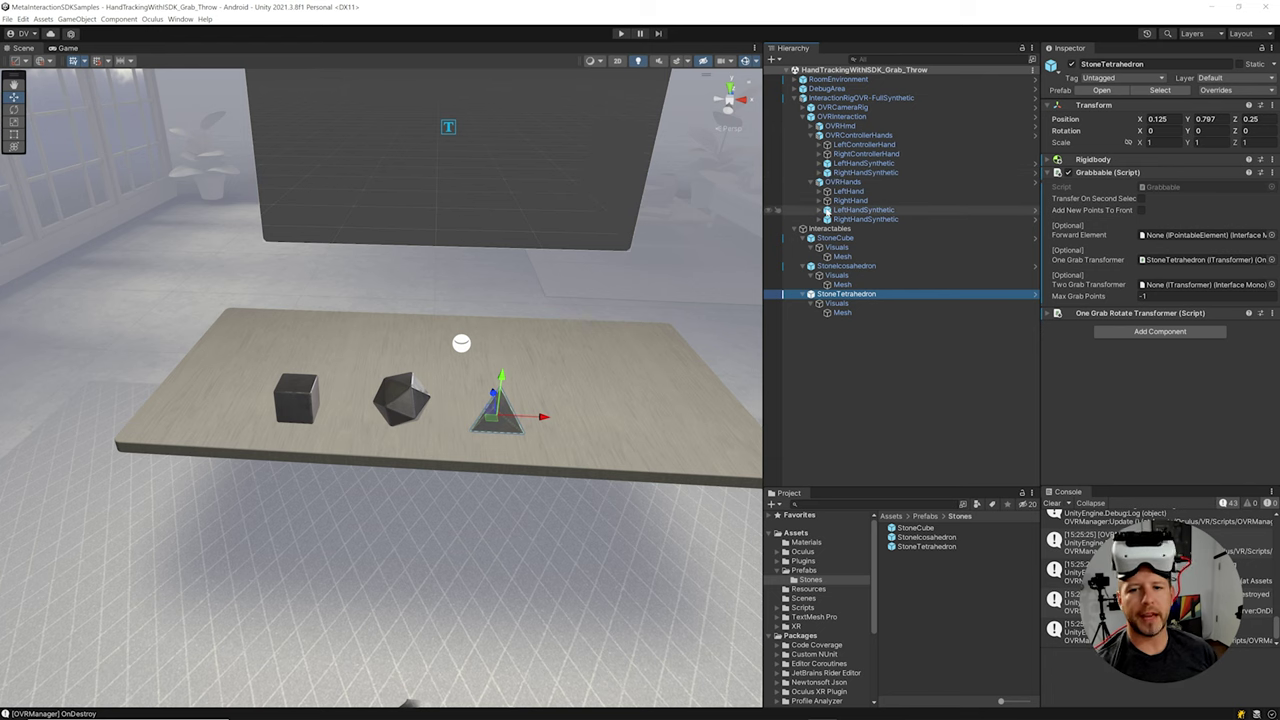
click(843, 240)
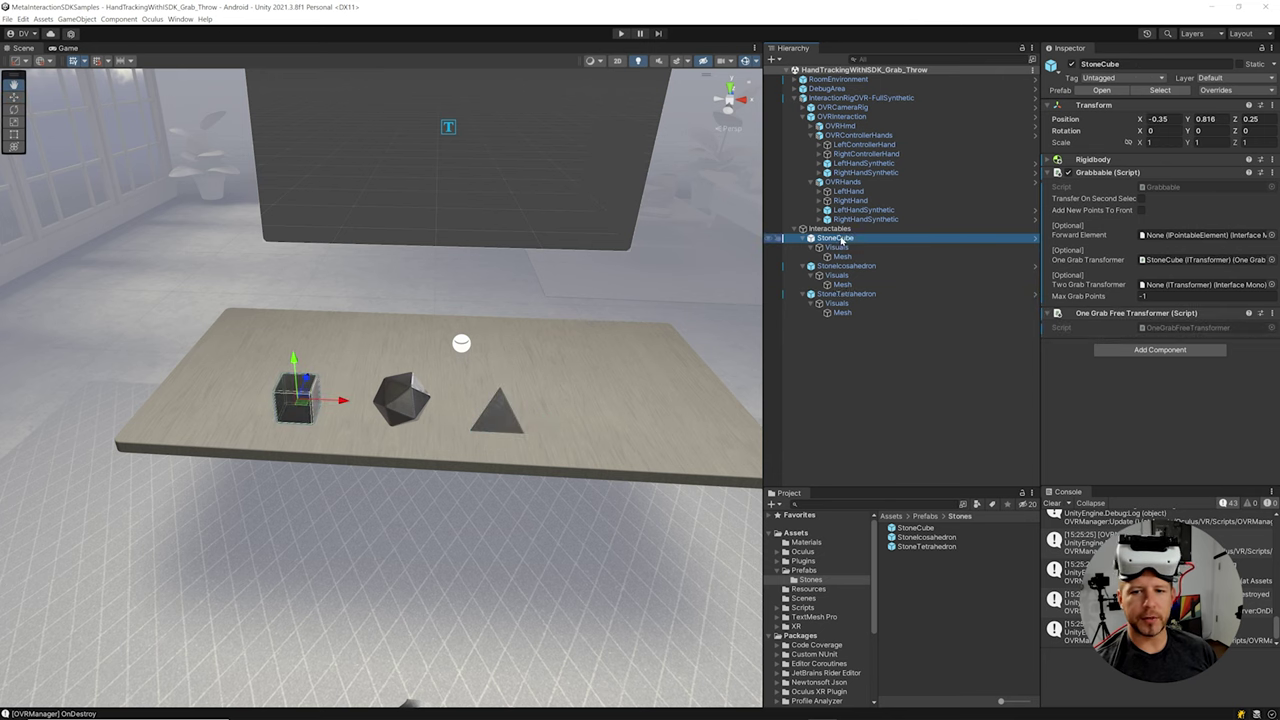
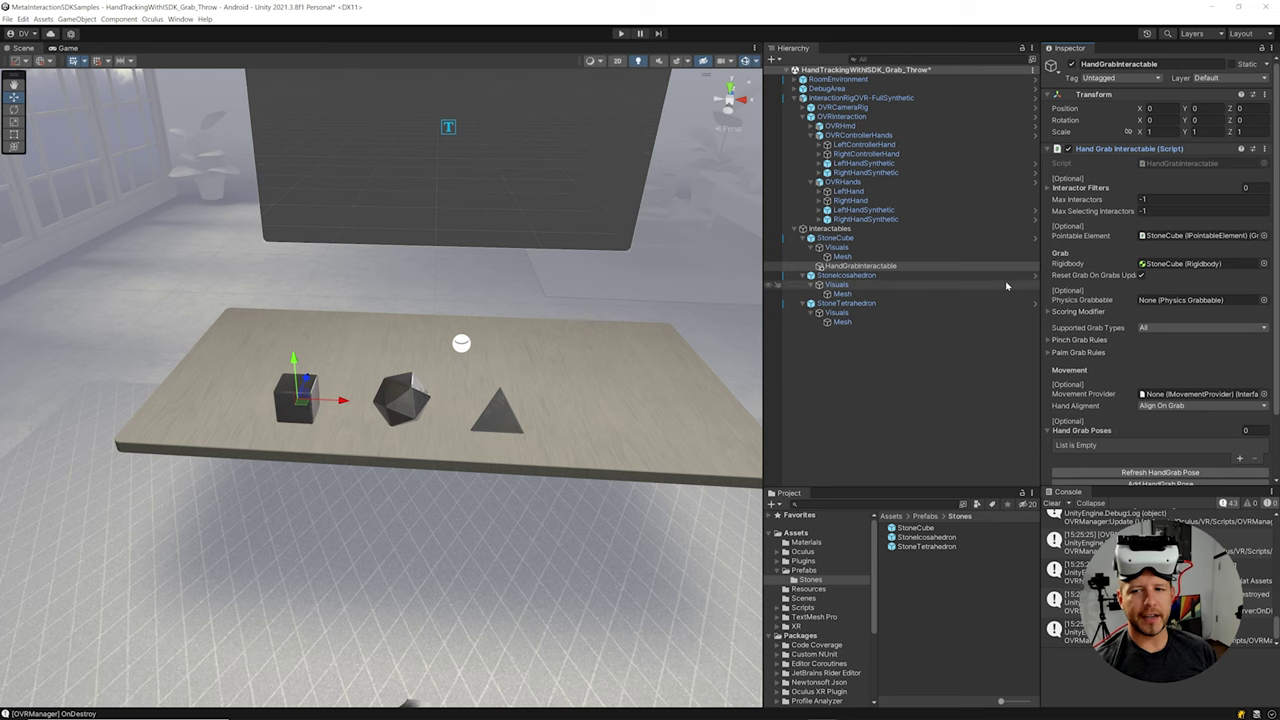
Step: Limit the Supported Grab Types of StoneCube's HandGrabInteractable to Pinch only
click(1150, 329)
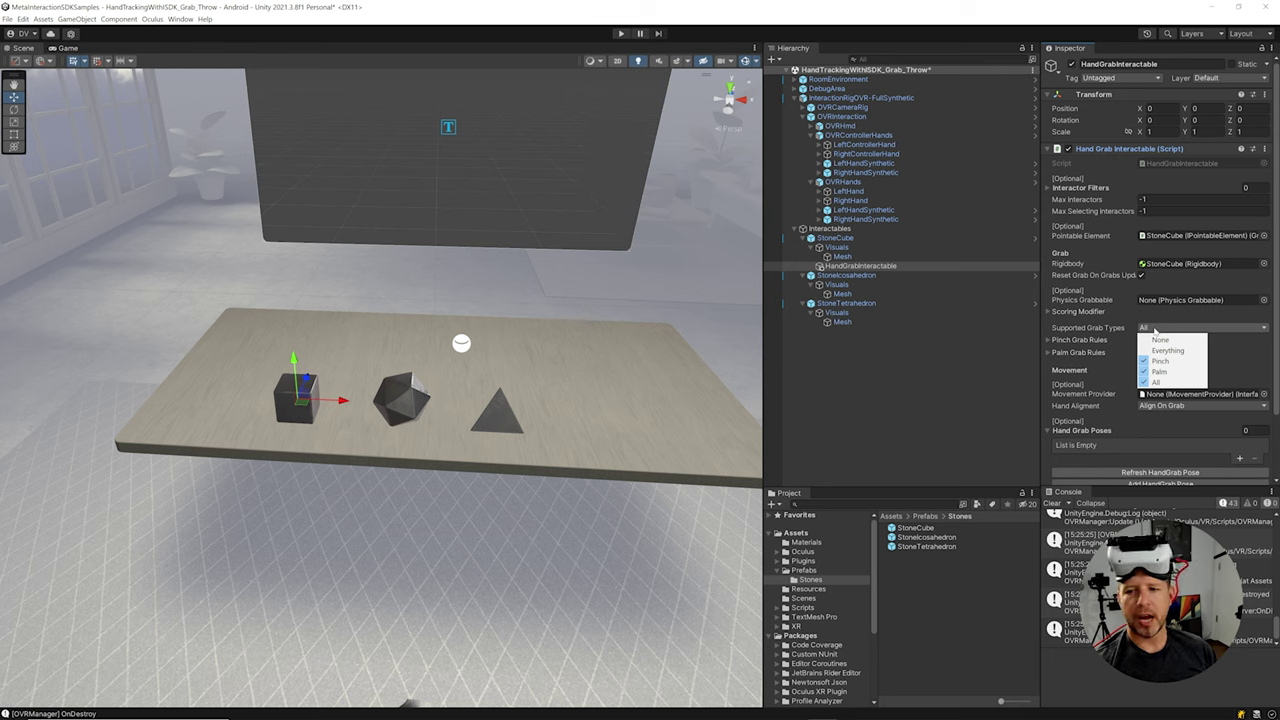
click(1160, 340)
click(1152, 329)
click(1159, 361)
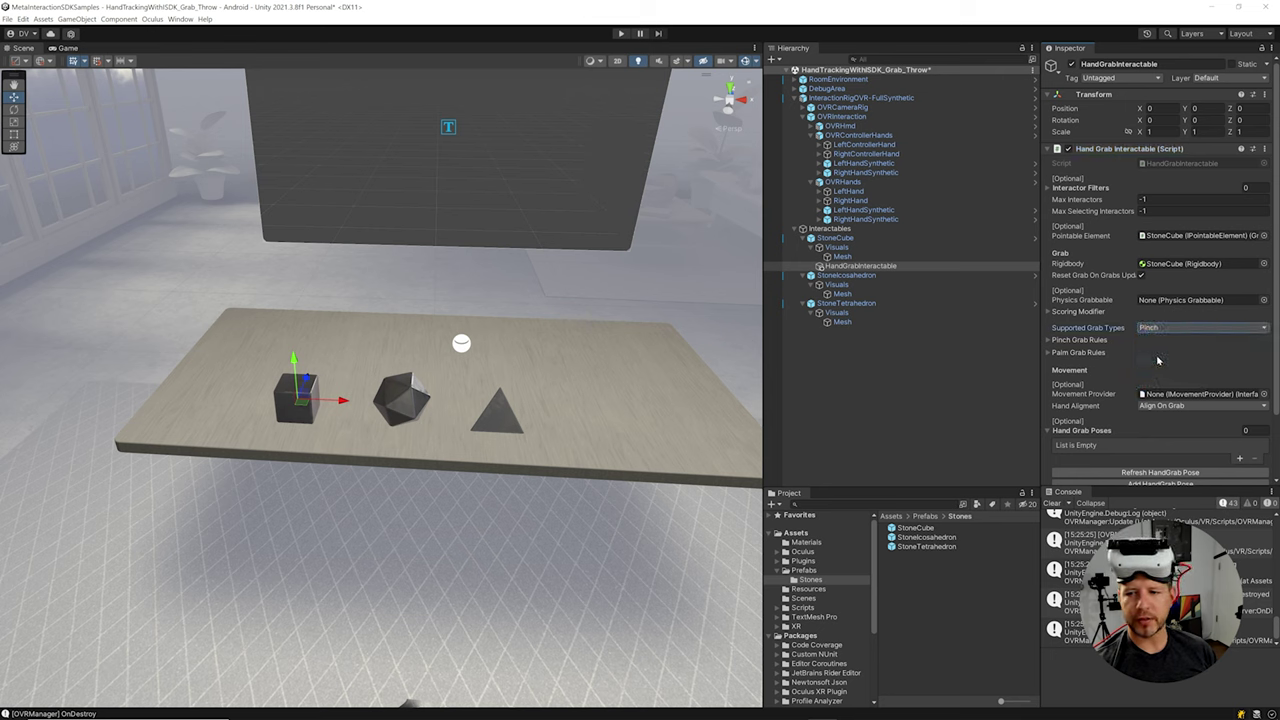
scroll(1152, 350, down, 3)
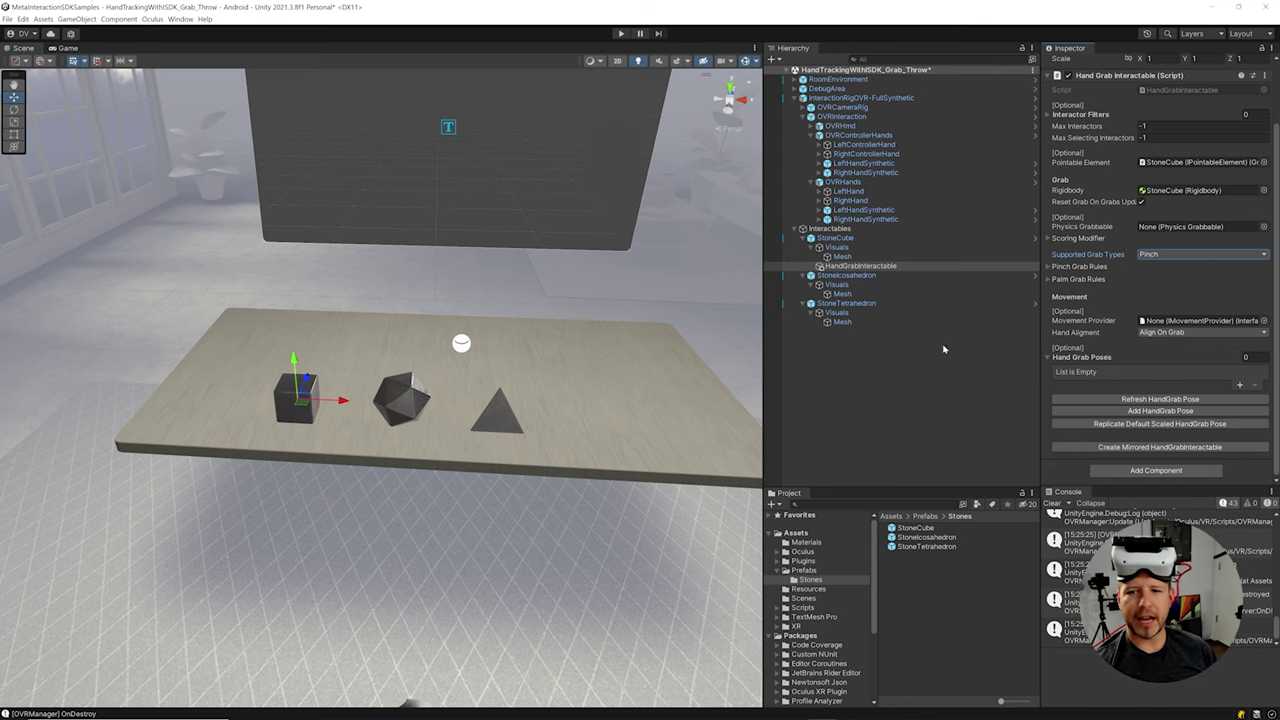
Step: Copy StoneCube's HandGrabInteractable as a child of both StoneIcosahedron and StoneTetrahedron
click(845, 276)
click(848, 266)
drag(838, 286, 838, 277)
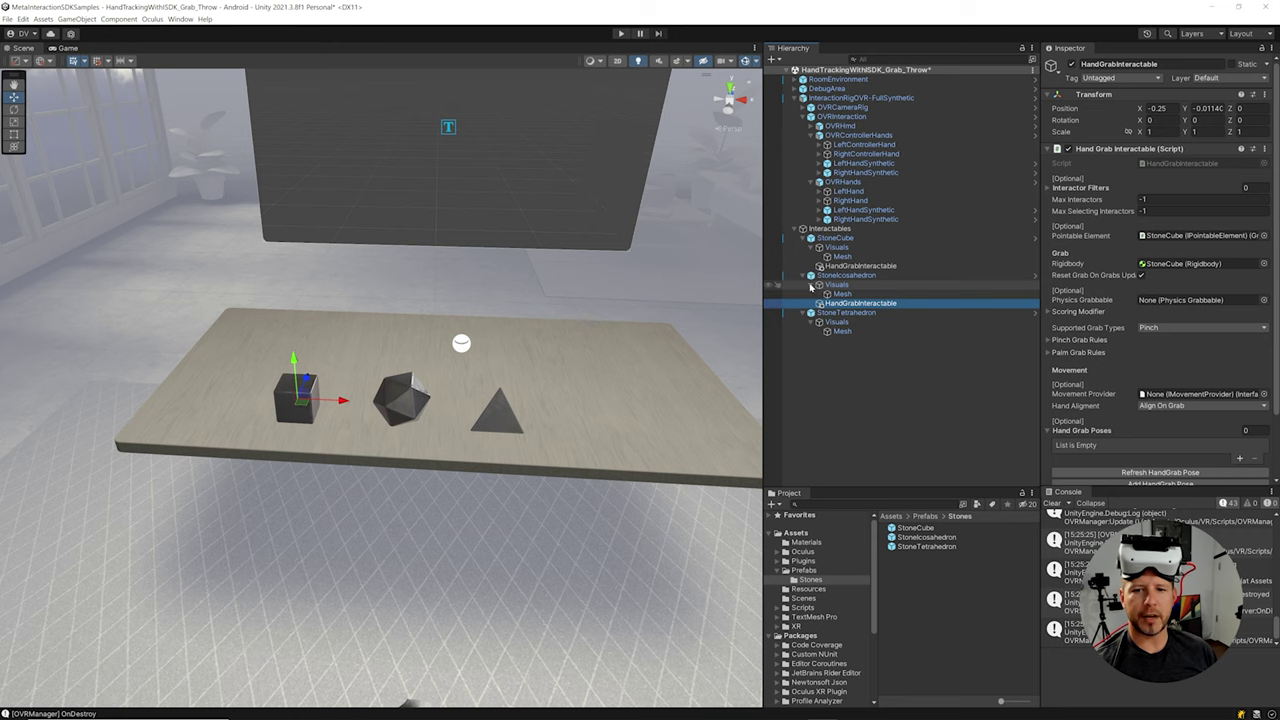
click(811, 287)
click(812, 286)
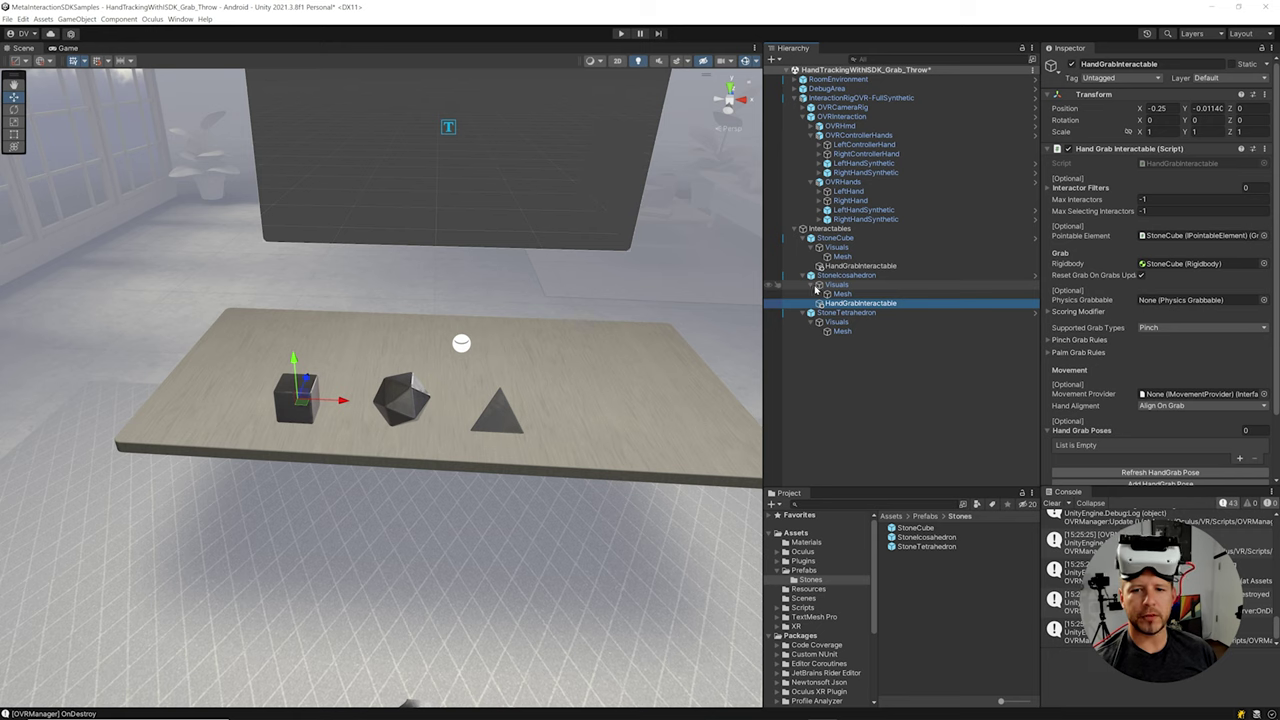
click(836, 323)
key(ctrl+v)
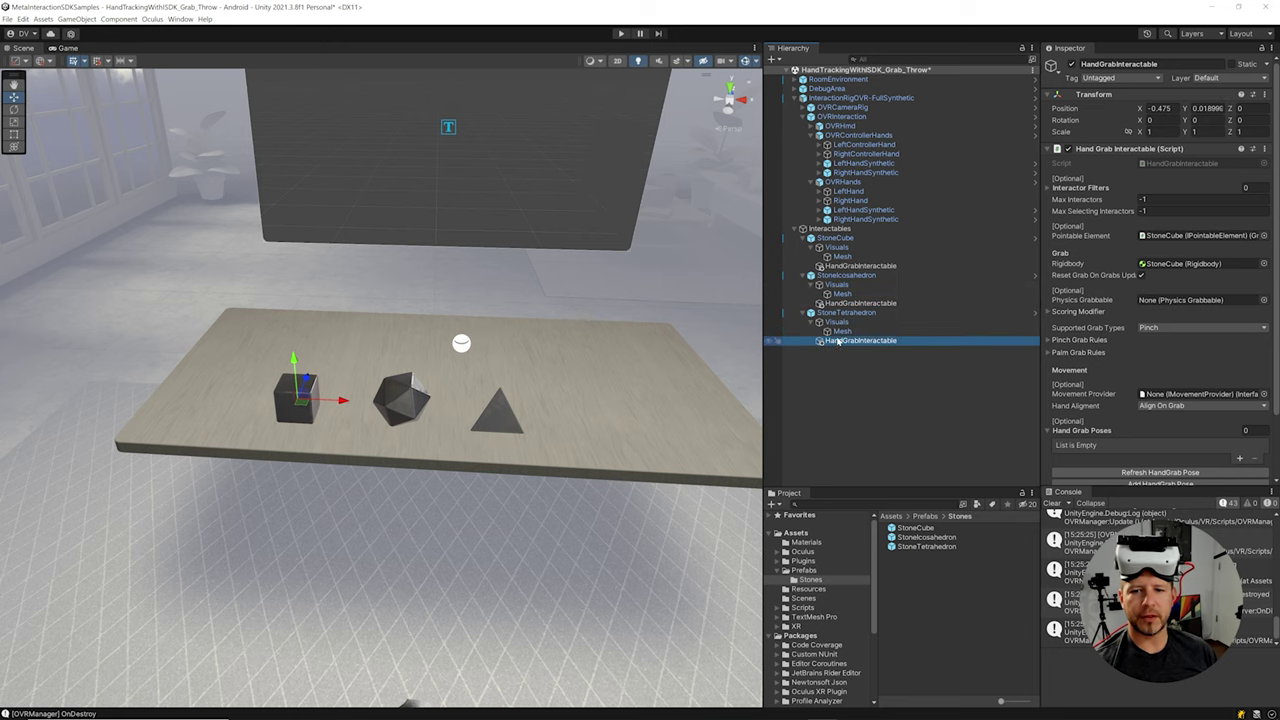
Step: Assign StoneTetrahedron as both the Pointable Element and the Rigidbody of its own HandGrabInteractable
click(1160, 263)
click(1195, 236)
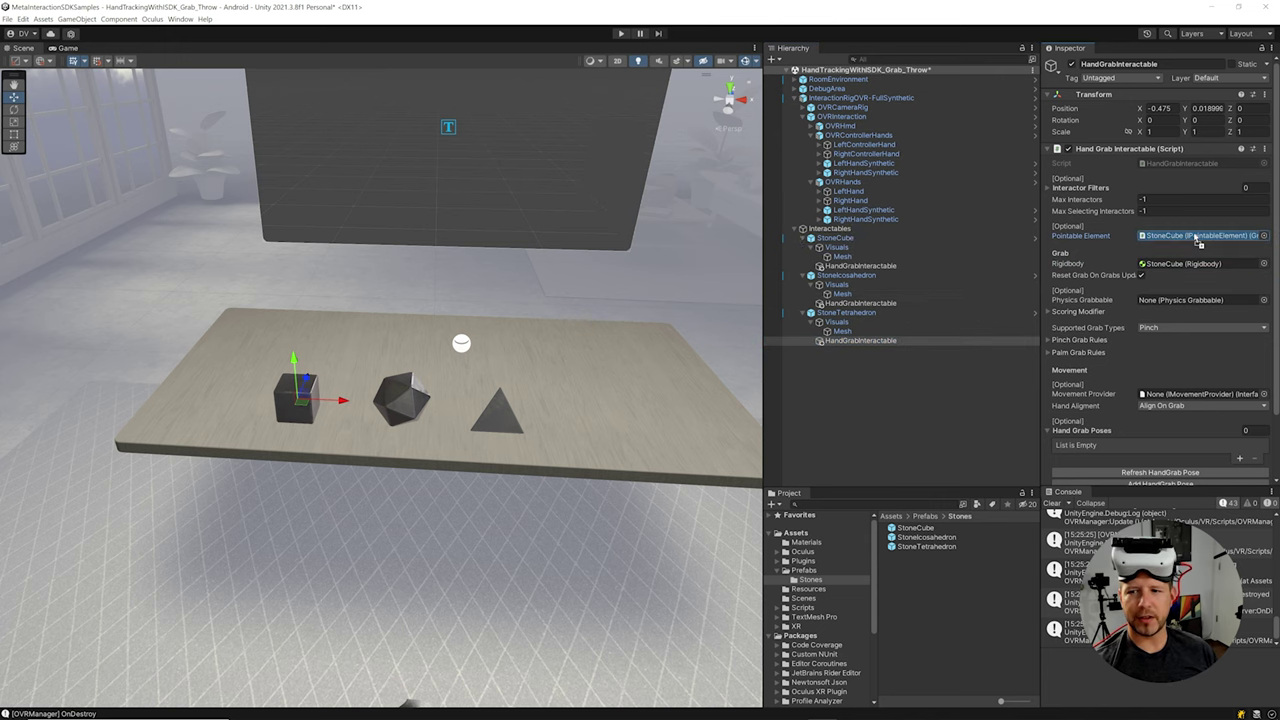
drag(845, 312, 1195, 236)
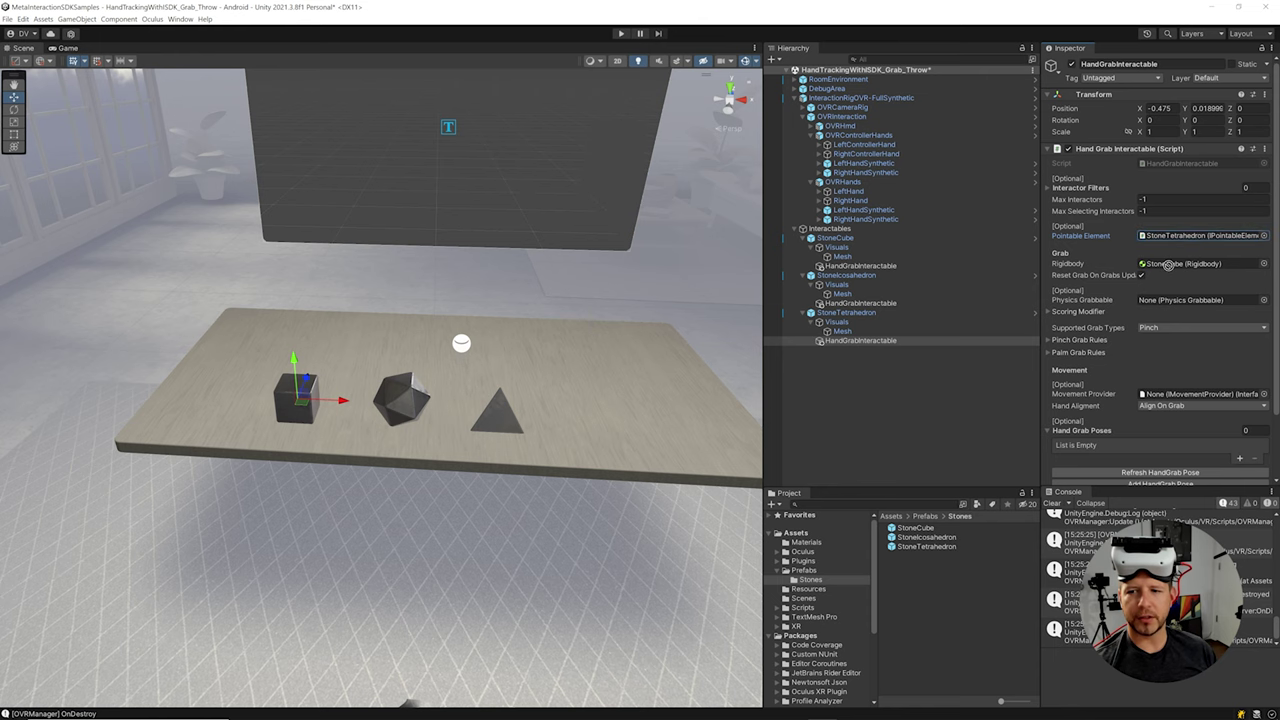
drag(845, 313, 1185, 265)
Step: Assign StoneIcosahedron as both the Pointable Element and the Rigidbody of its own HandGrabInteractable
click(860, 303)
drag(845, 275, 1180, 240)
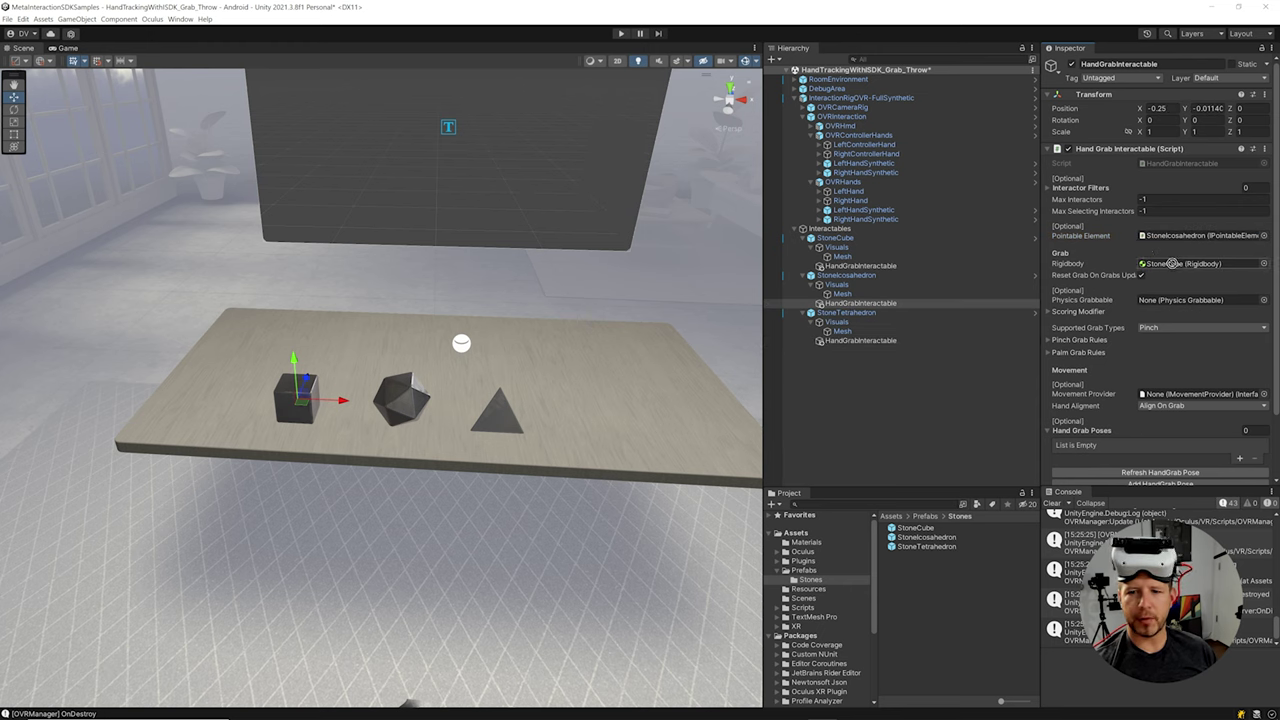
drag(845, 275, 1165, 264)
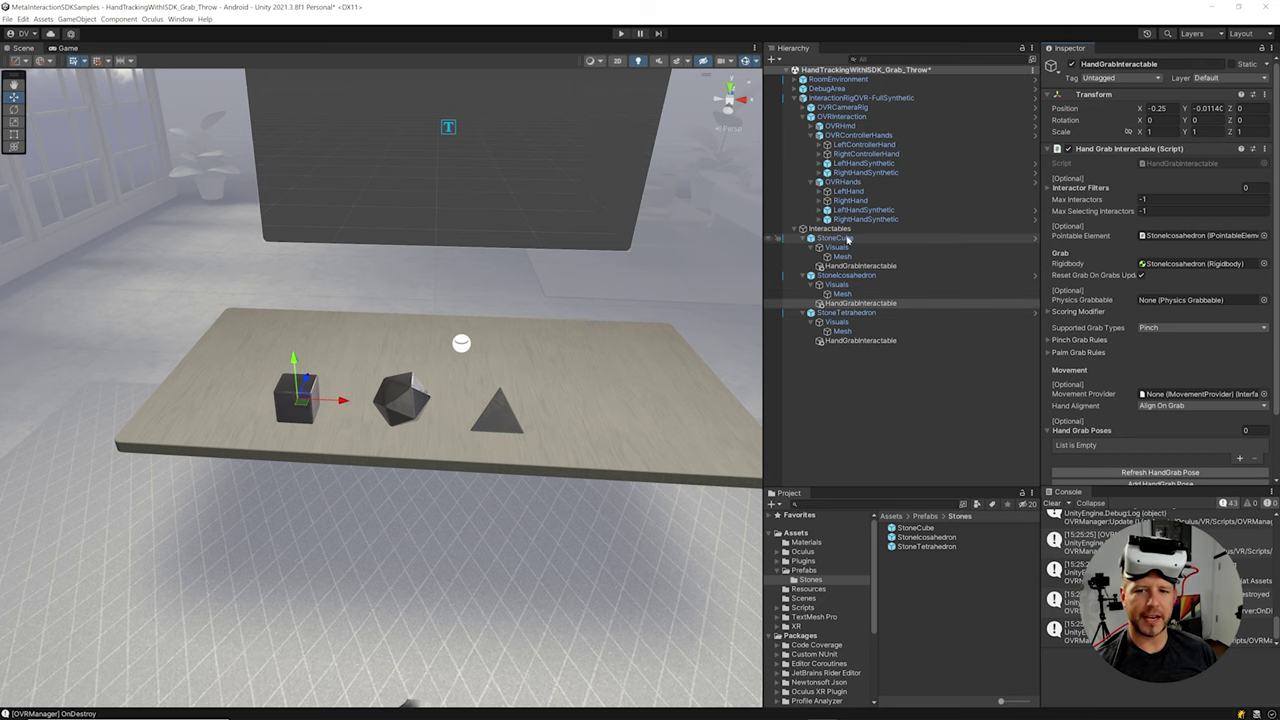
Step: Test grabbing the three stones by hand in play mode, and stop the scene
scroll(1165, 323, down, 2)
click(620, 33)
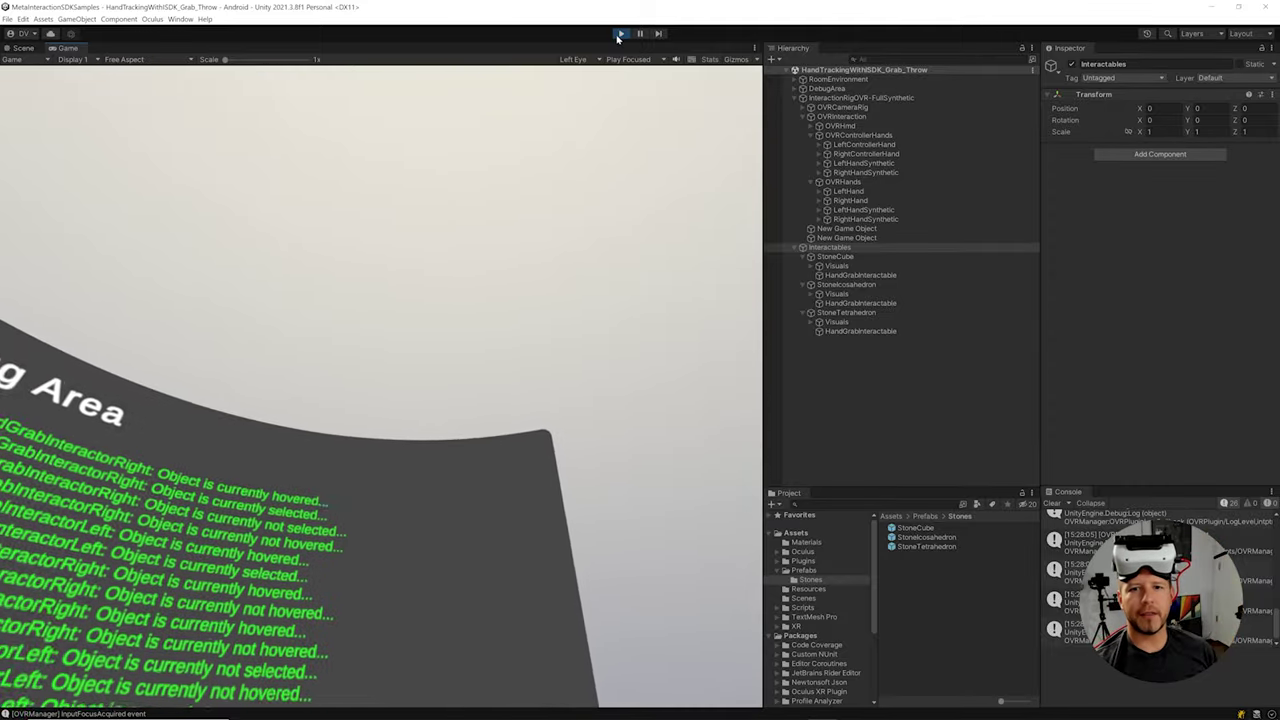
key(ctrl+p)
Step: Set the X and Y position of StoneIcosahedron's HandGrabInteractable to 0
click(860, 256)
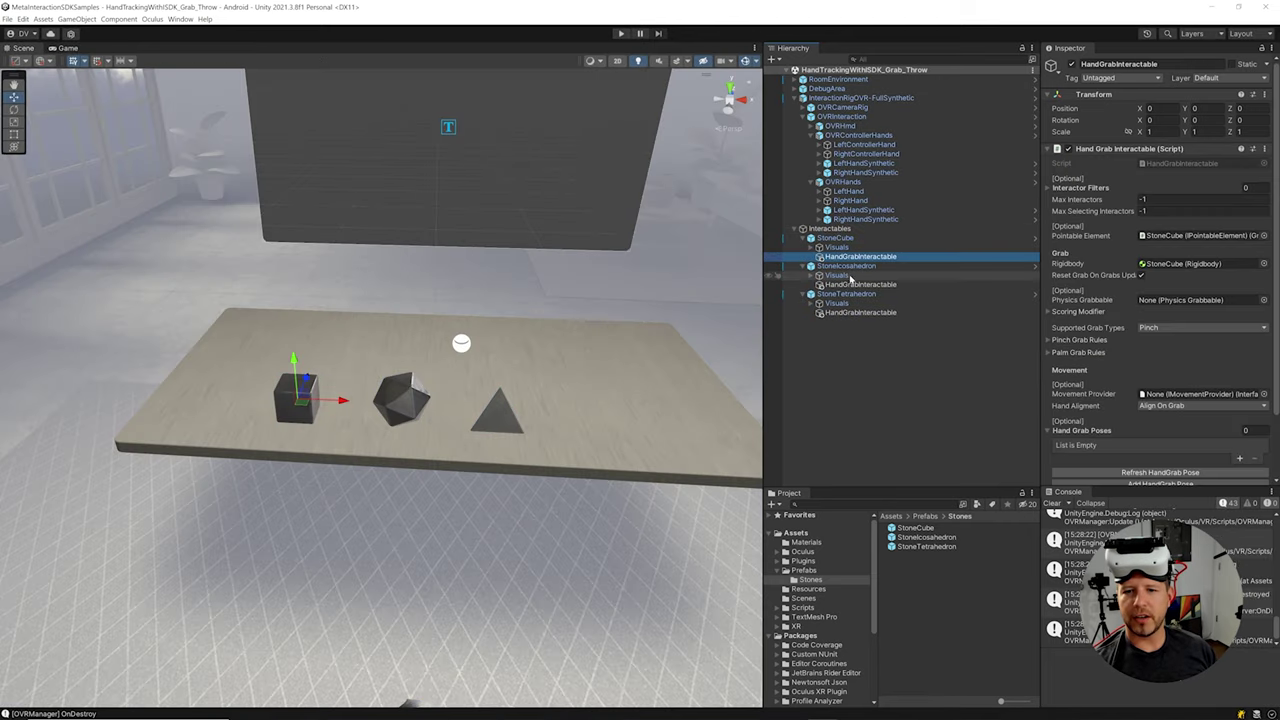
click(1030, 284)
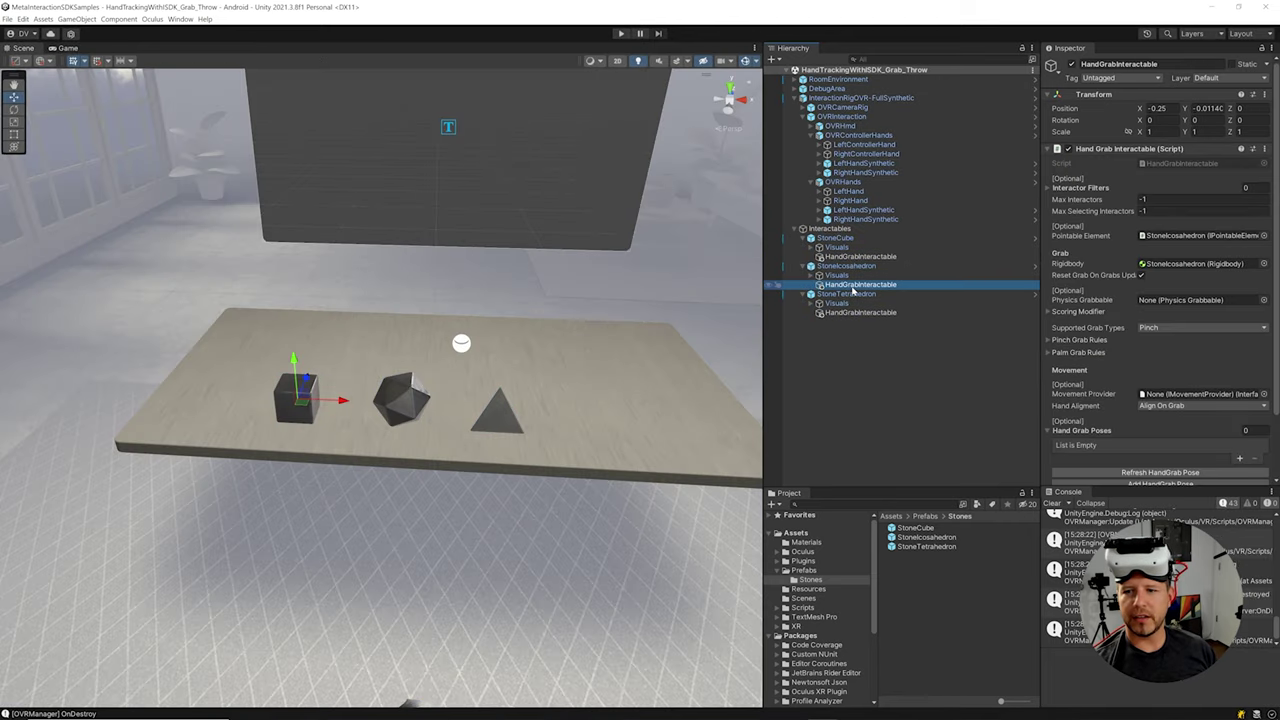
click(1203, 237)
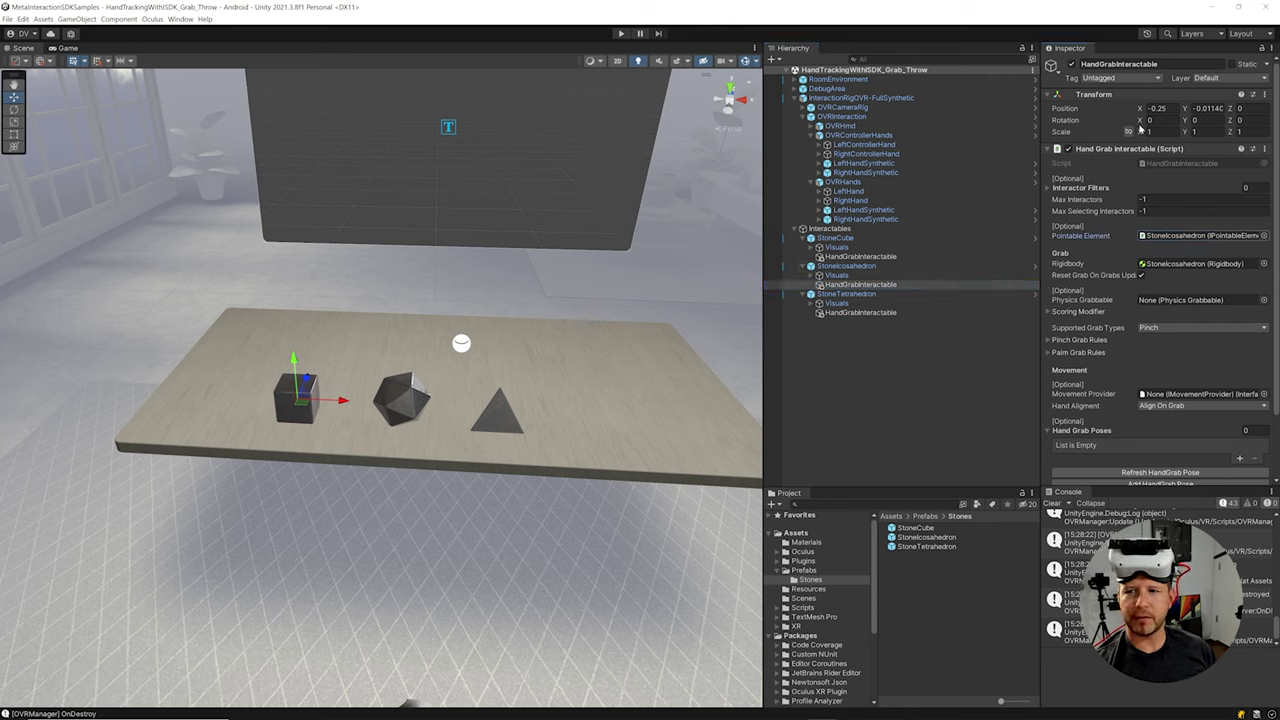
click(1164, 108)
text(0)
key(Tab)
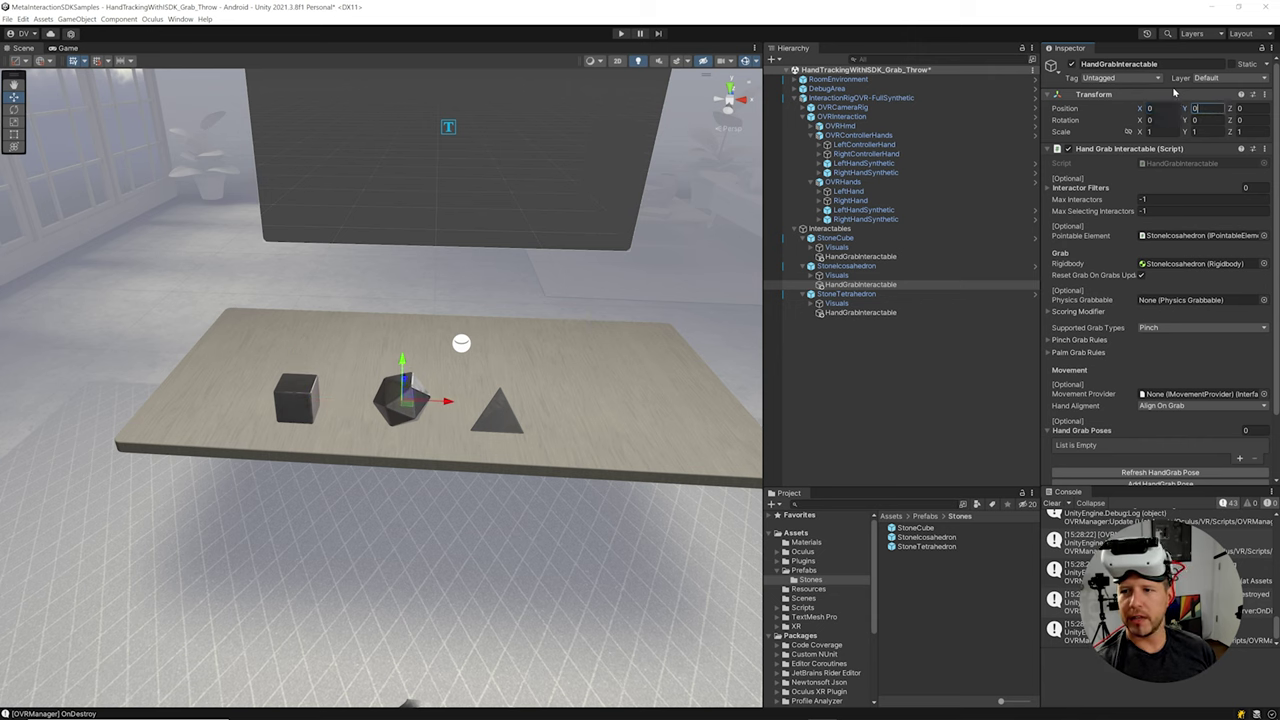
Step: Set the X and Y position of StoneTetrahedron's HandGrabInteractable to 0
click(858, 312)
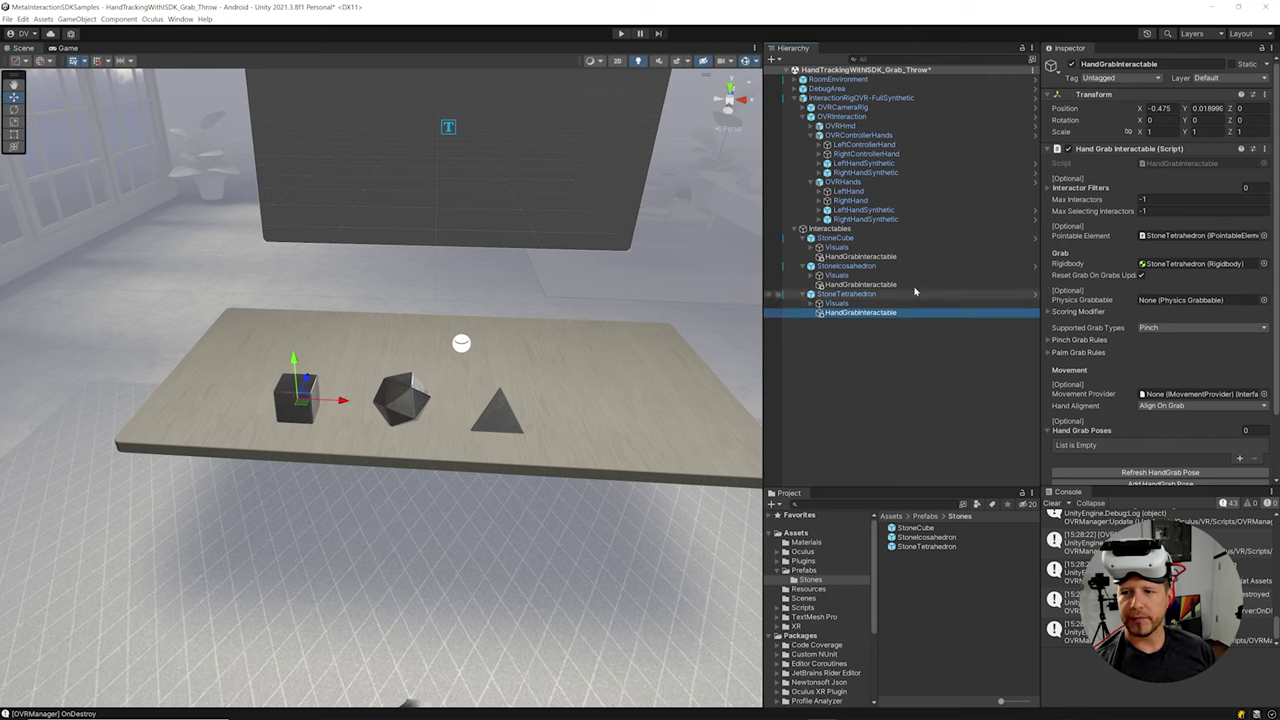
click(1164, 108)
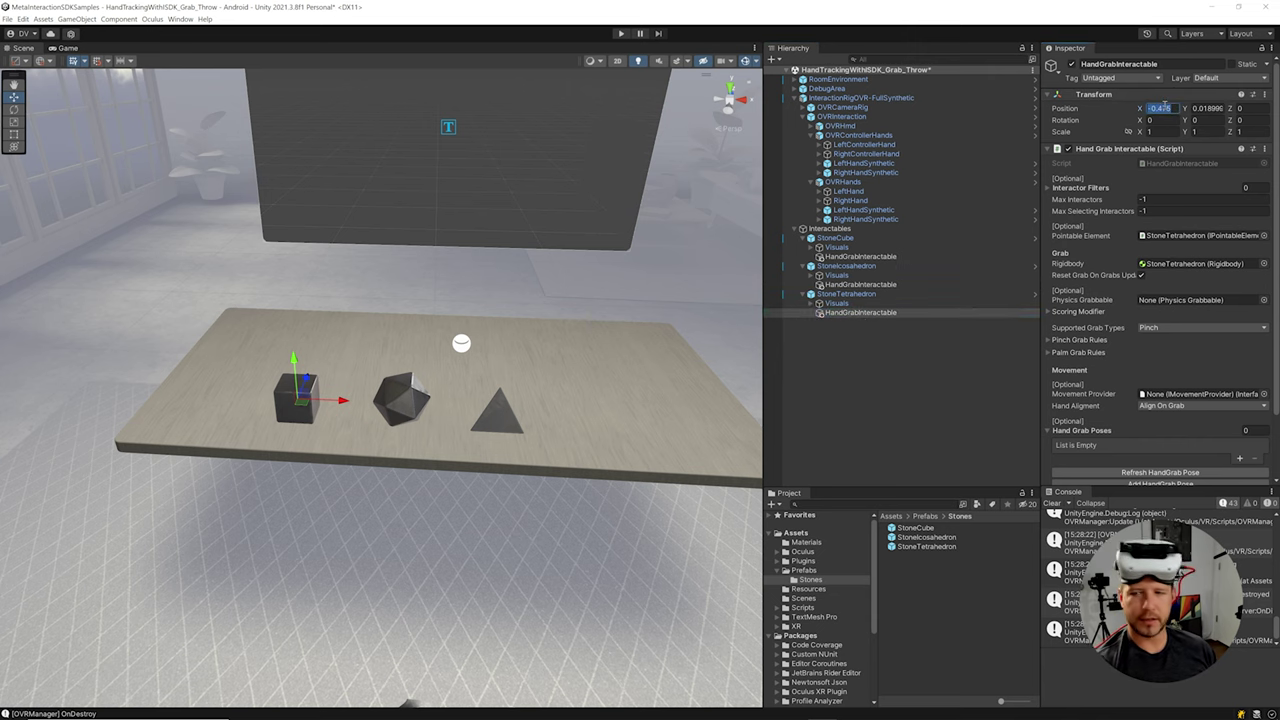
text(0)
key(Tab)
text(0)
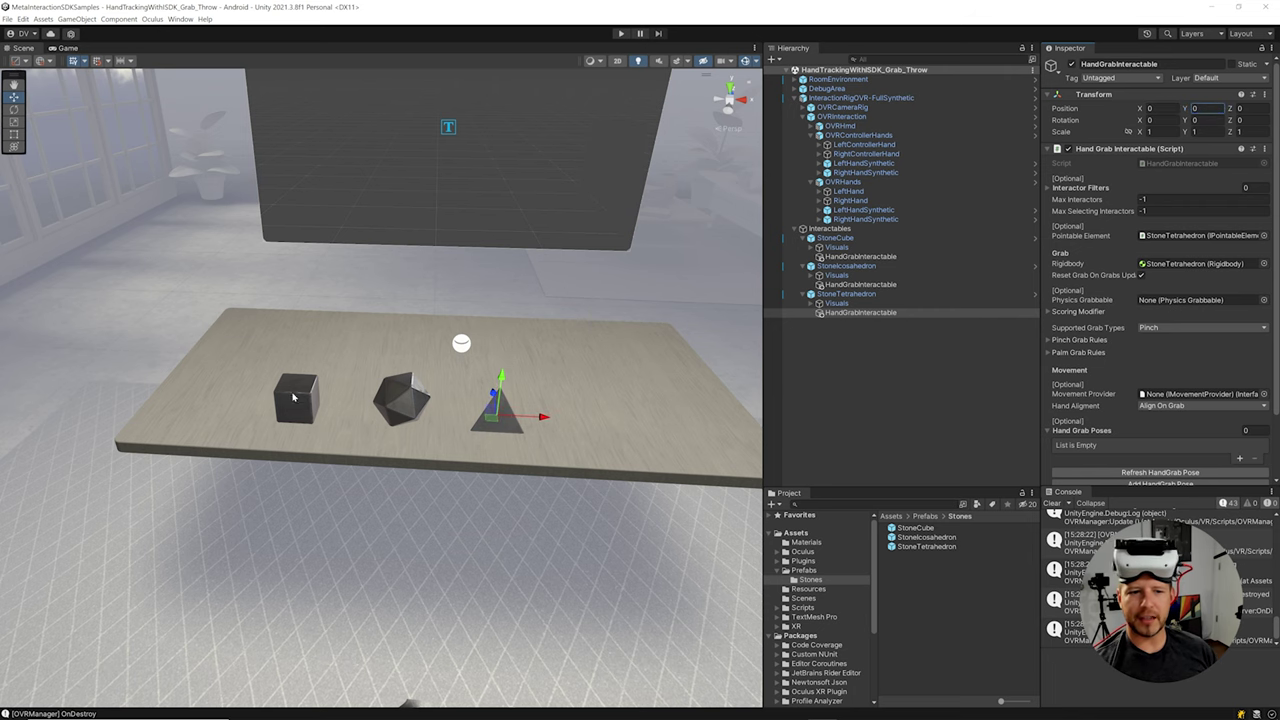
Step: Test the repositioned grab interactables in play mode, and select StoneCube's HandGrabInteractable
scroll(1183, 337, down, 3)
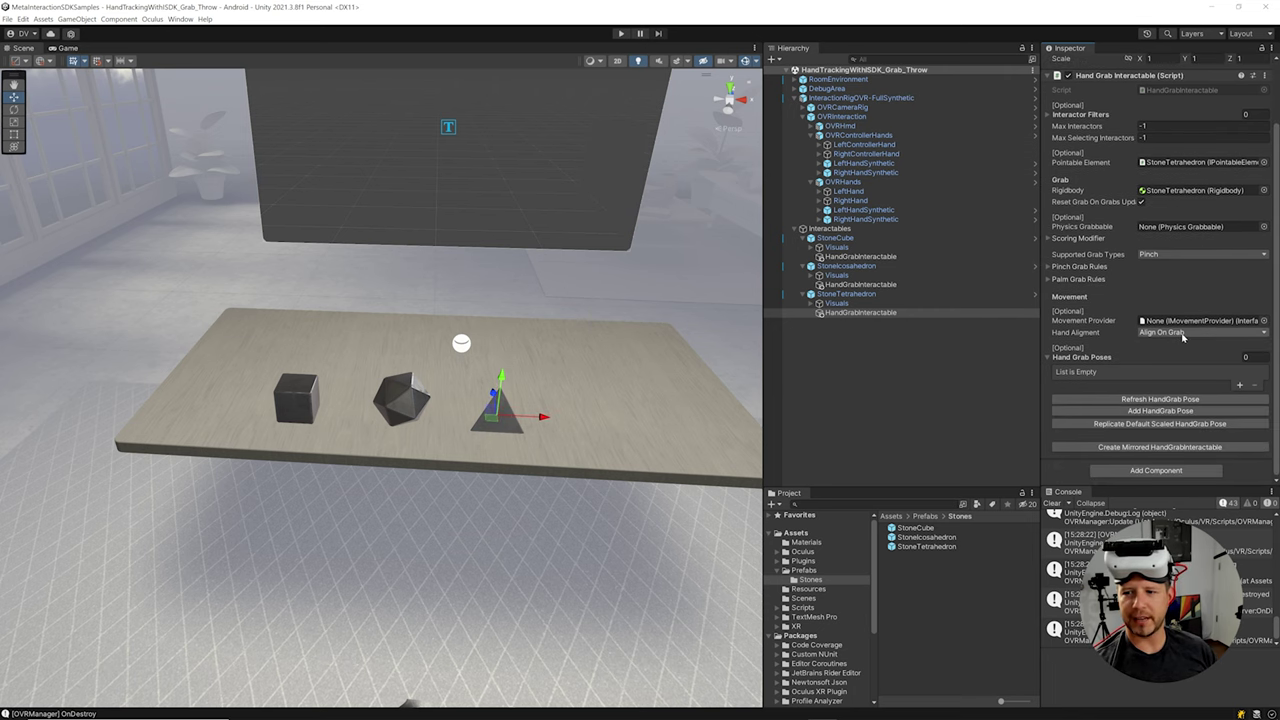
key(ctrl+p)
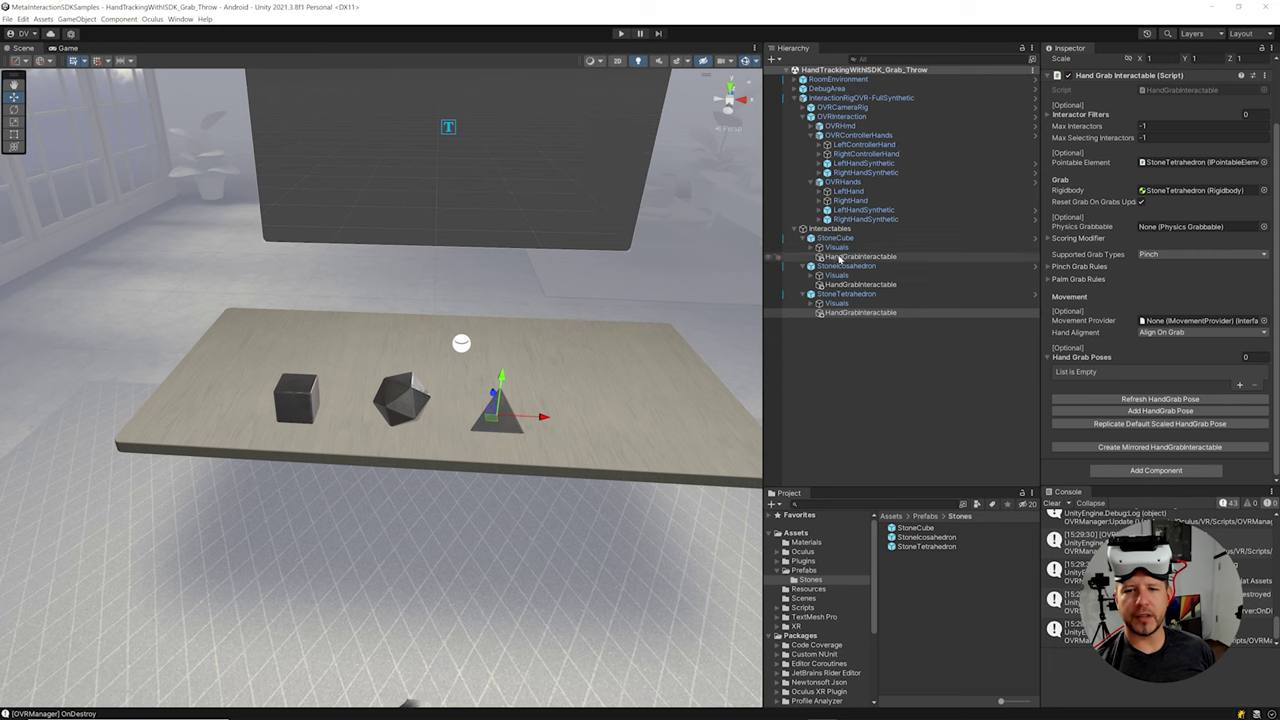
click(845, 257)
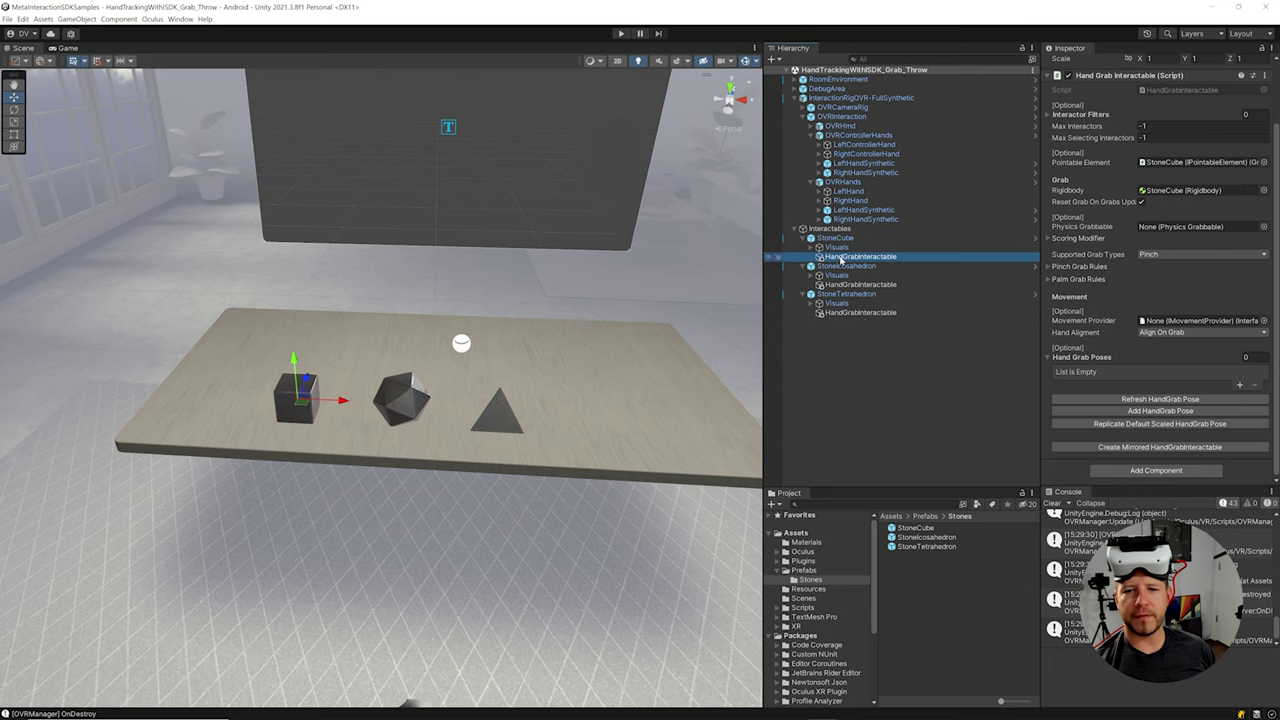
Step: Add one Hand Grab Poses entry to StoneCube's HandGrabInteractable and add a Hand Grab Pose component to the object
right_drag(458, 411, 385, 410)
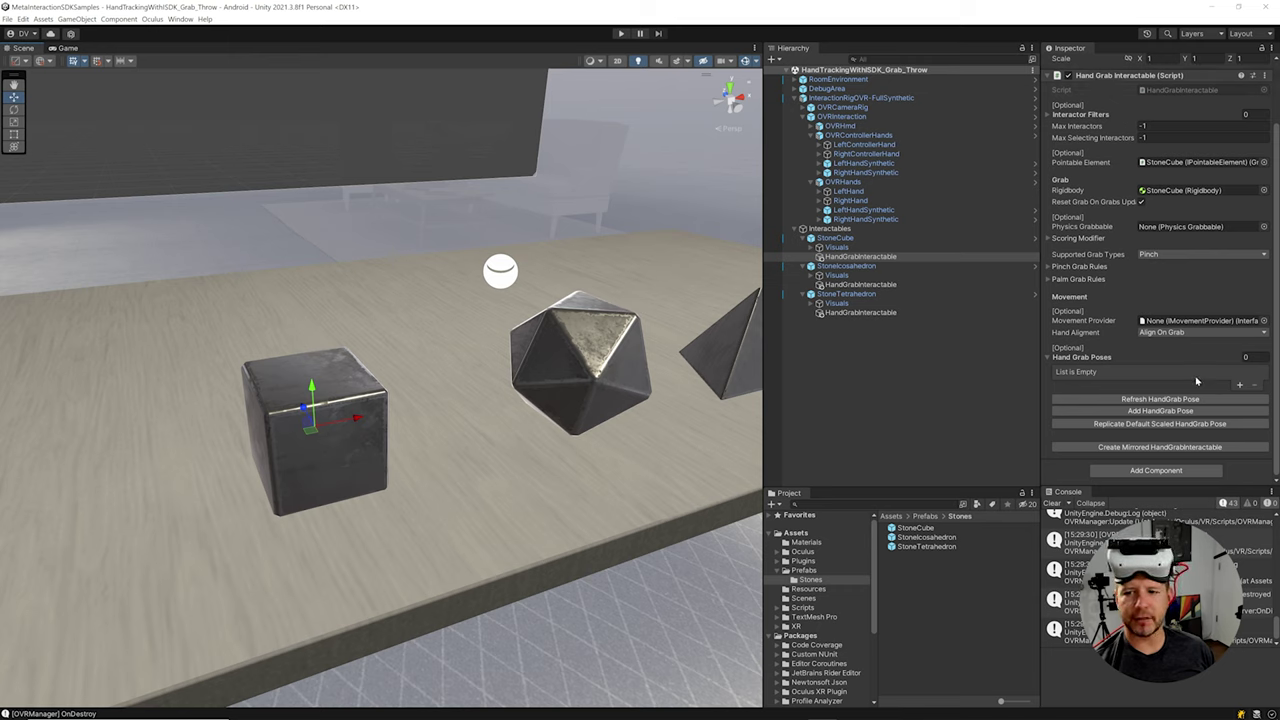
click(1240, 386)
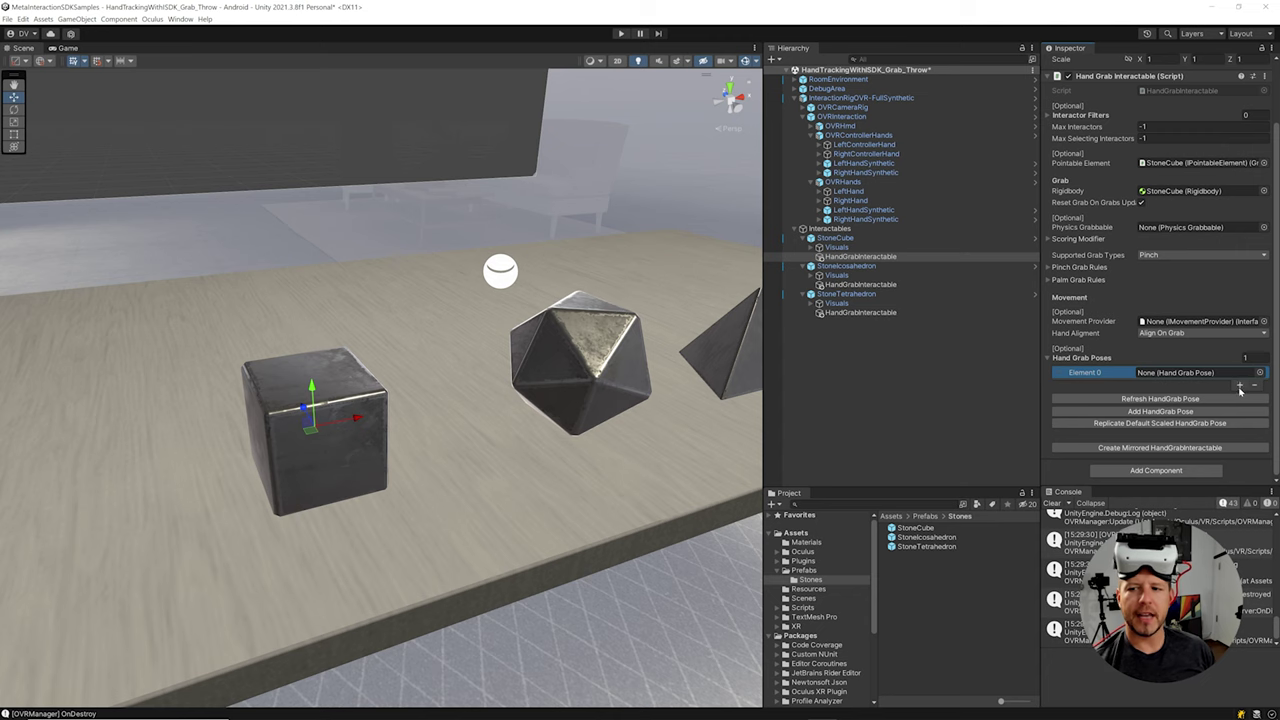
click(1150, 471)
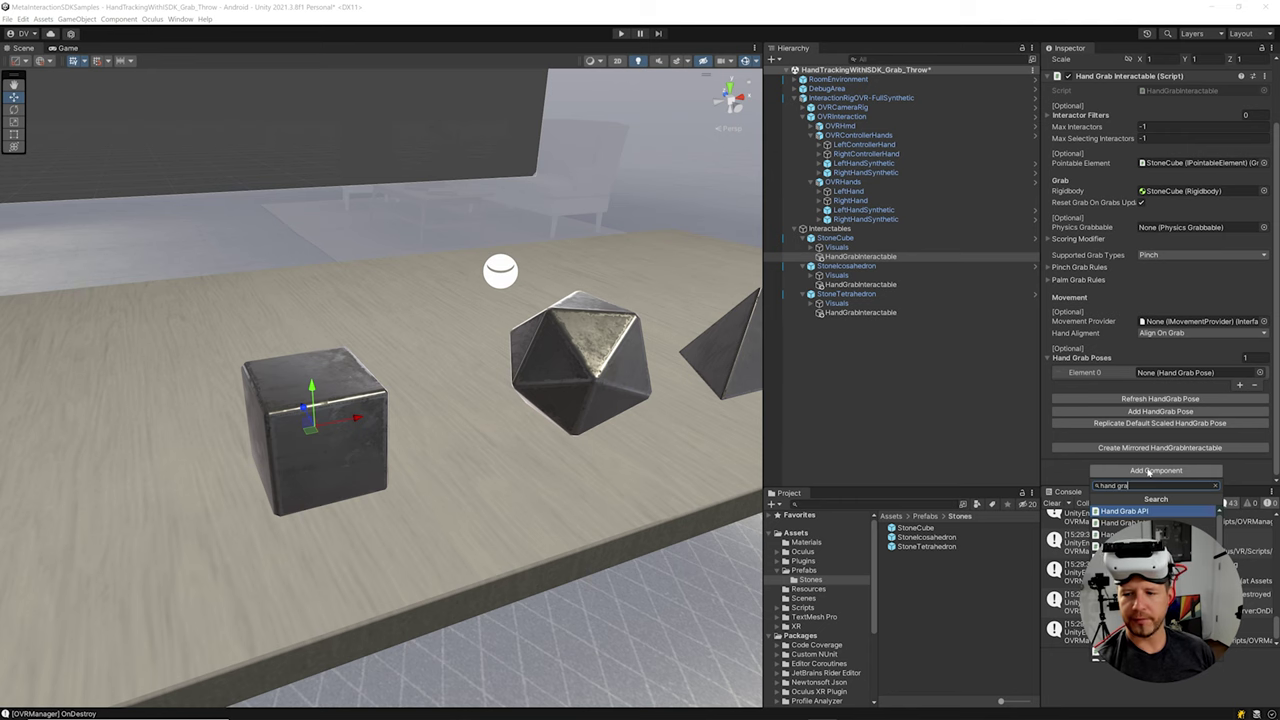
key(Return)
alt+drag(430, 380, 455, 360)
scroll(455, 360, up, 5)
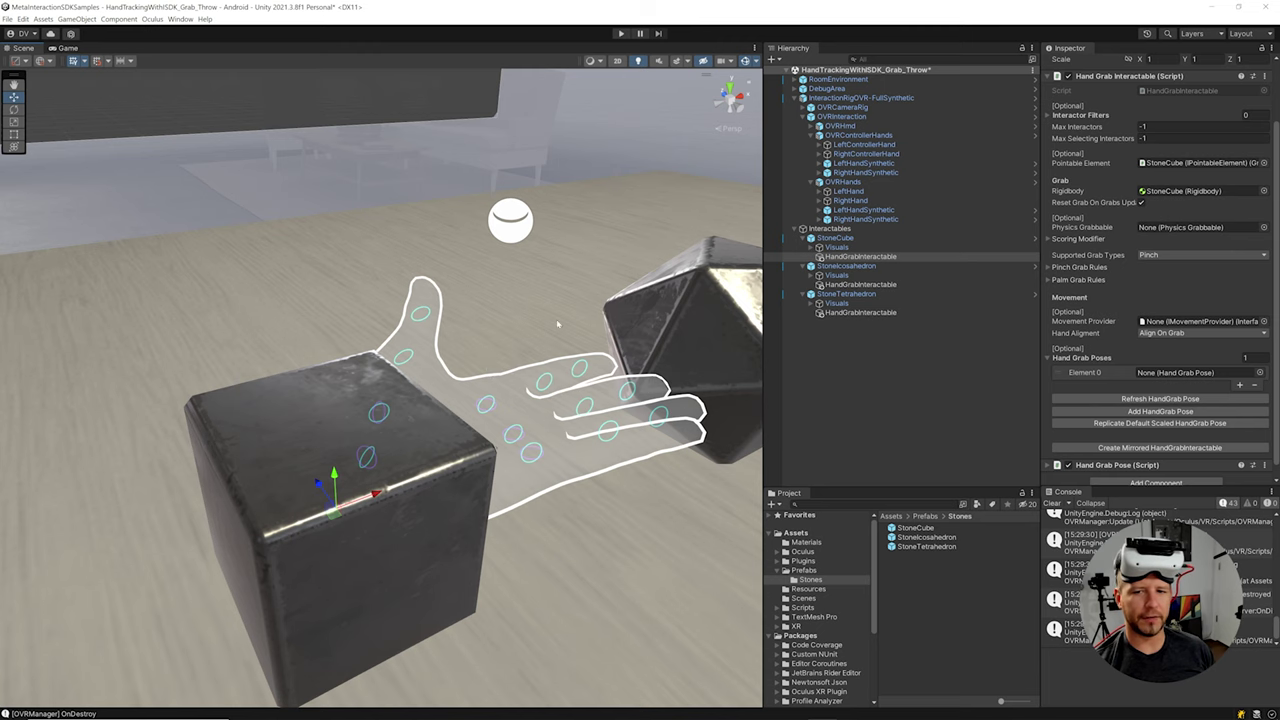
scroll(598, 322, down, 3)
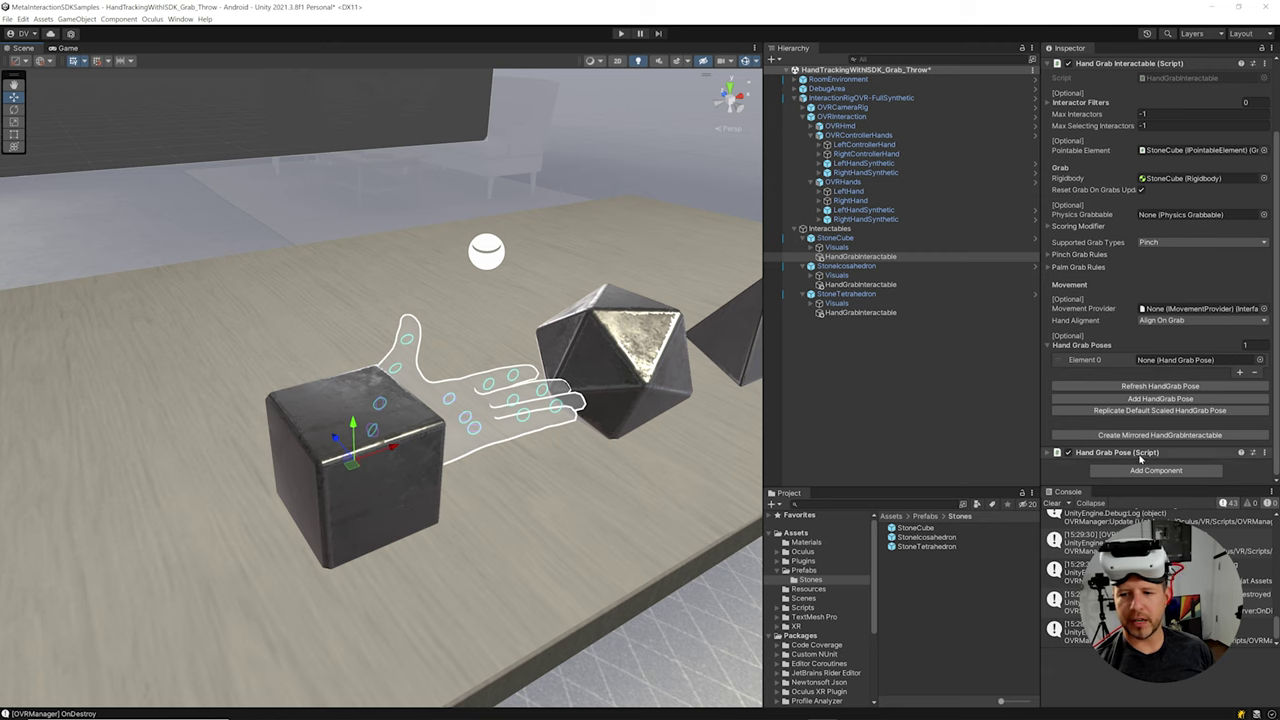
Step: Disable Uses Hand Pose in the Hand Grab Pose component of StoneCube's HandGrabInteractable
click(1147, 453)
scroll(1148, 440, down, 3)
scroll(1147, 425, down, 2)
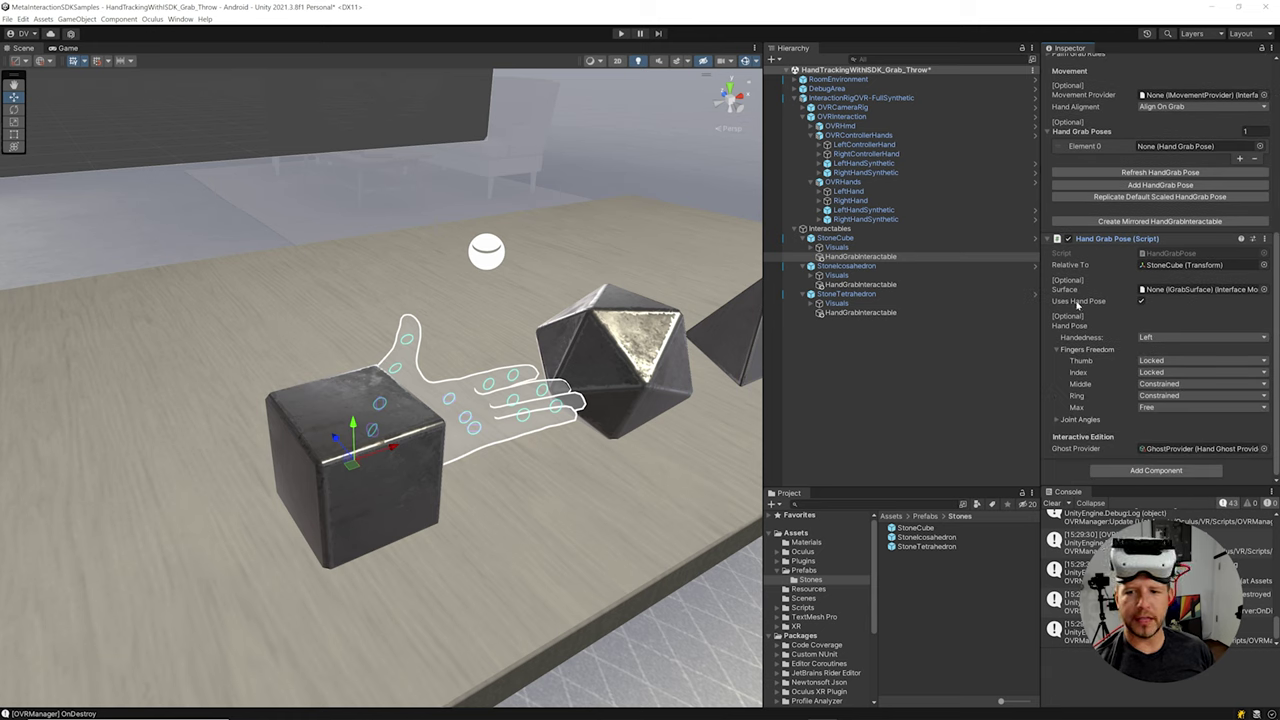
click(1141, 301)
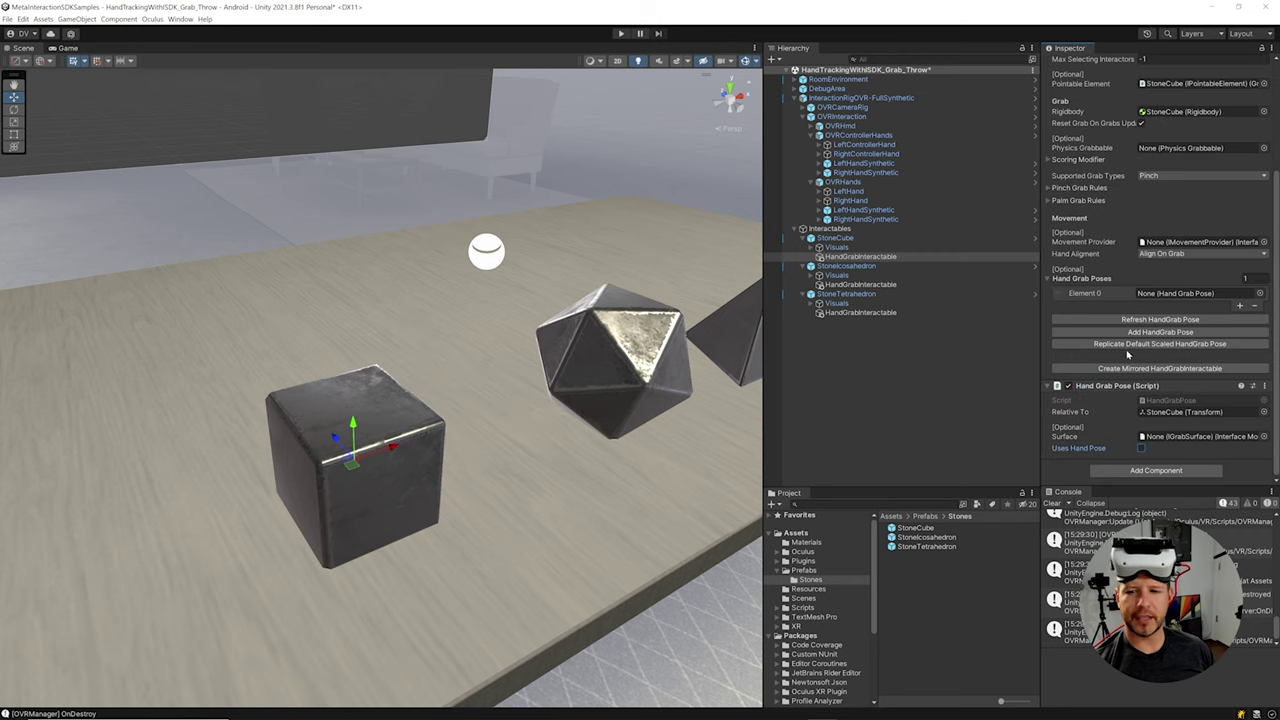
Step: Add a Hand Grab Pose component to StoneIcosahedron's HandGrabInteractable and disable its Uses Hand Pose option
click(918, 285)
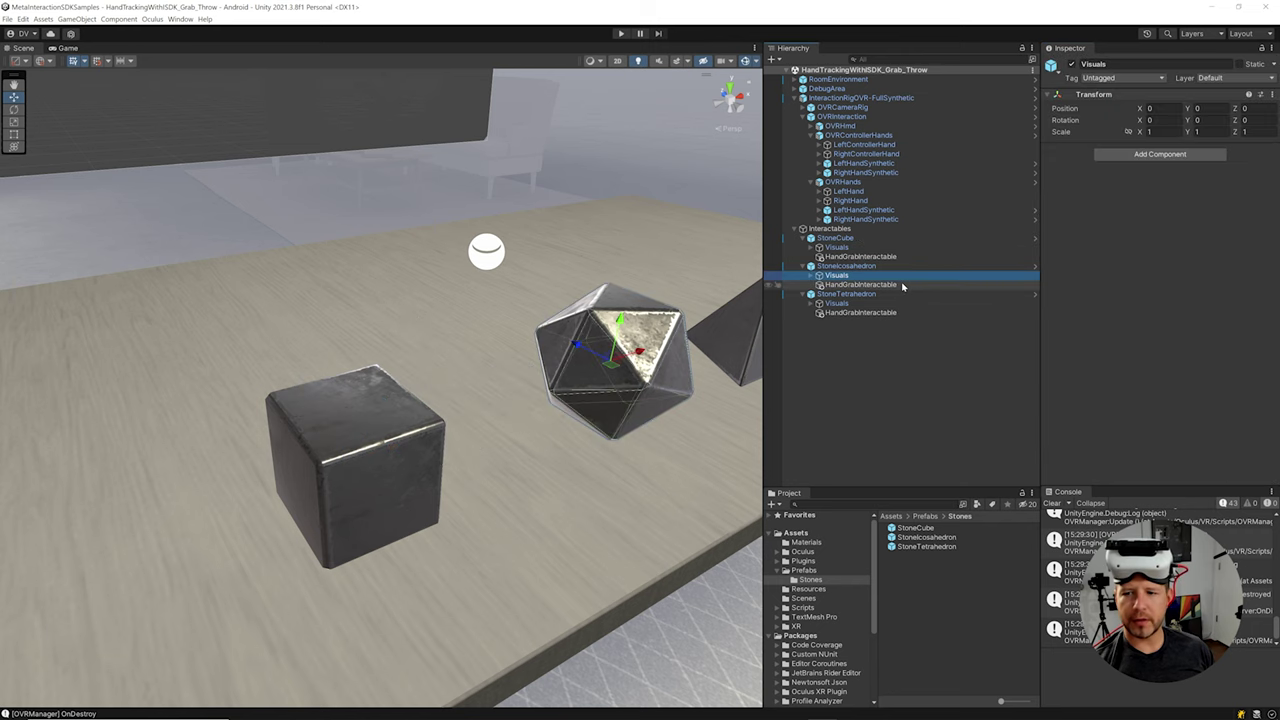
scroll(1104, 481, down, 2)
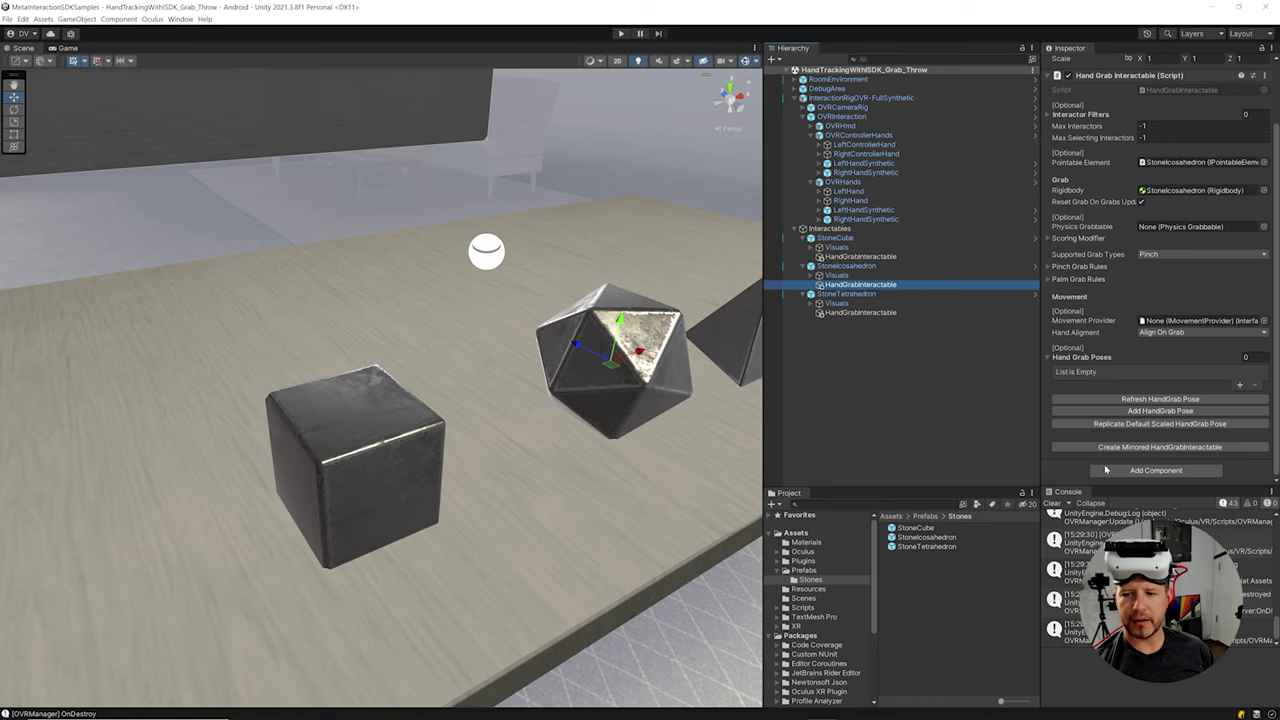
click(1106, 472)
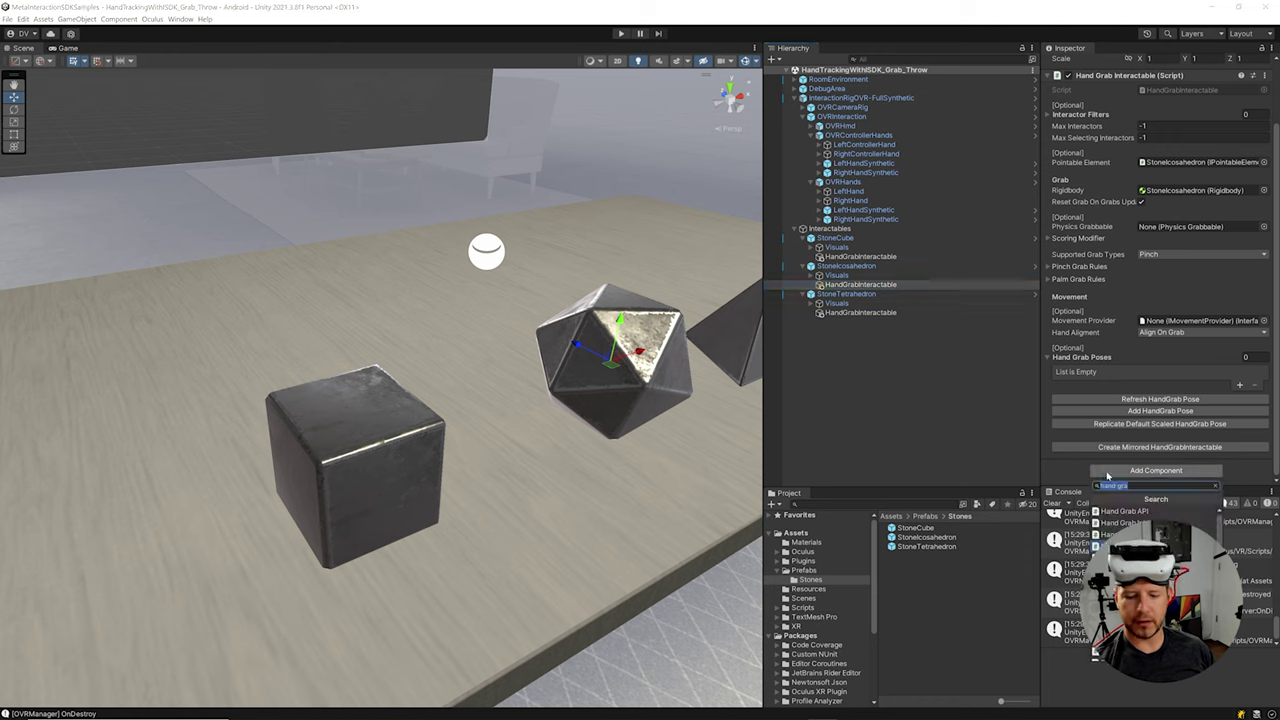
key(Down)
key(Down)
key(Return)
scroll(1104, 479, down, 3)
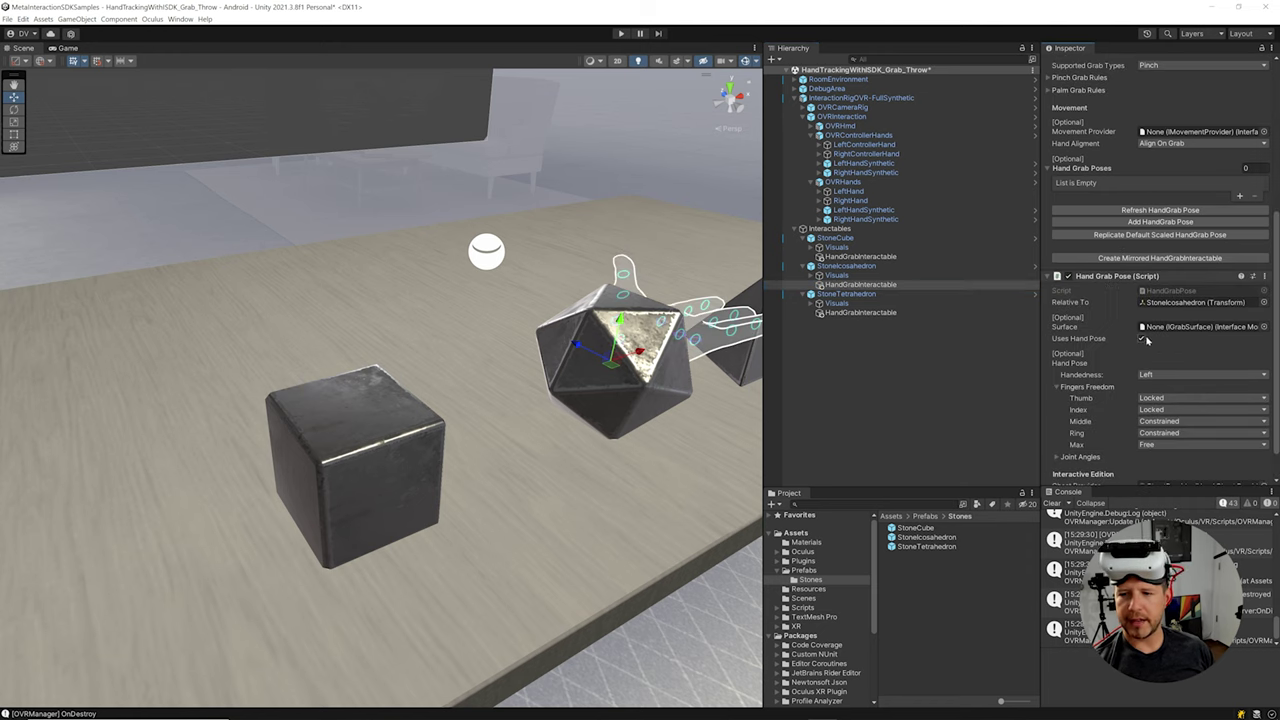
click(1143, 339)
Step: Add a Hand Grab Pose component to StoneTetrahedron's HandGrabInteractable and disable its Uses Hand Pose option
click(872, 313)
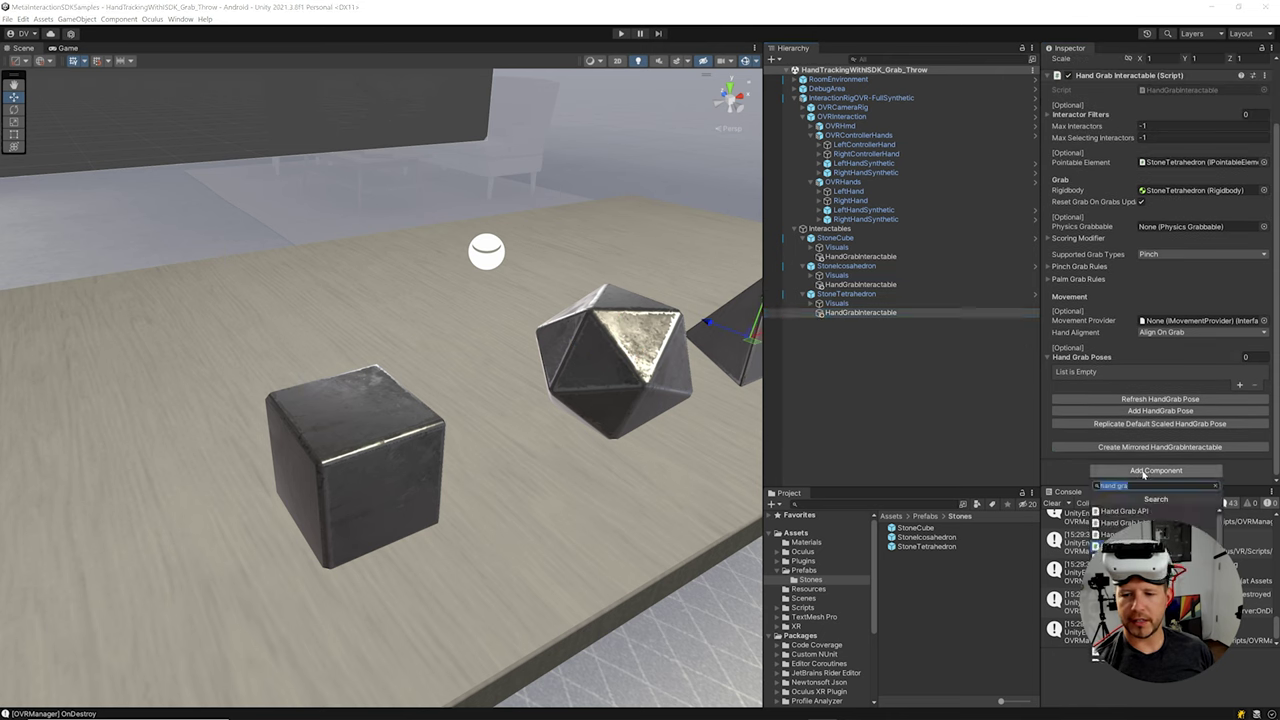
key(Return)
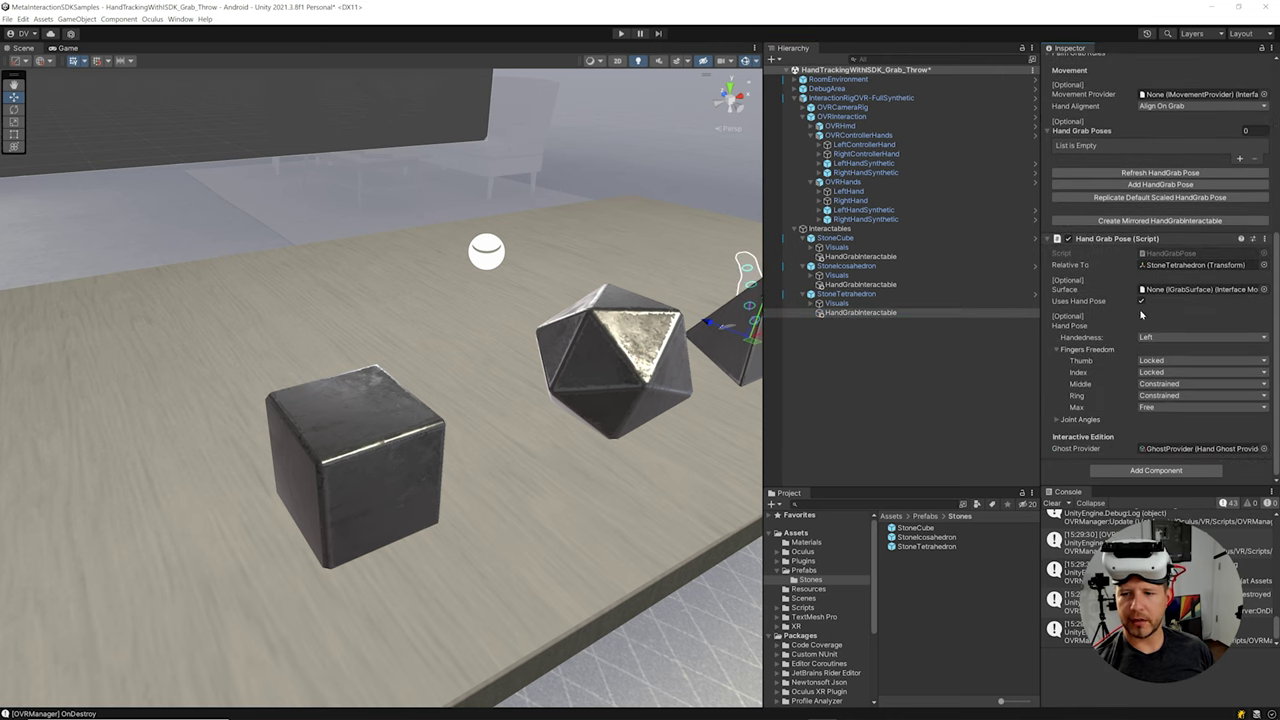
click(1142, 301)
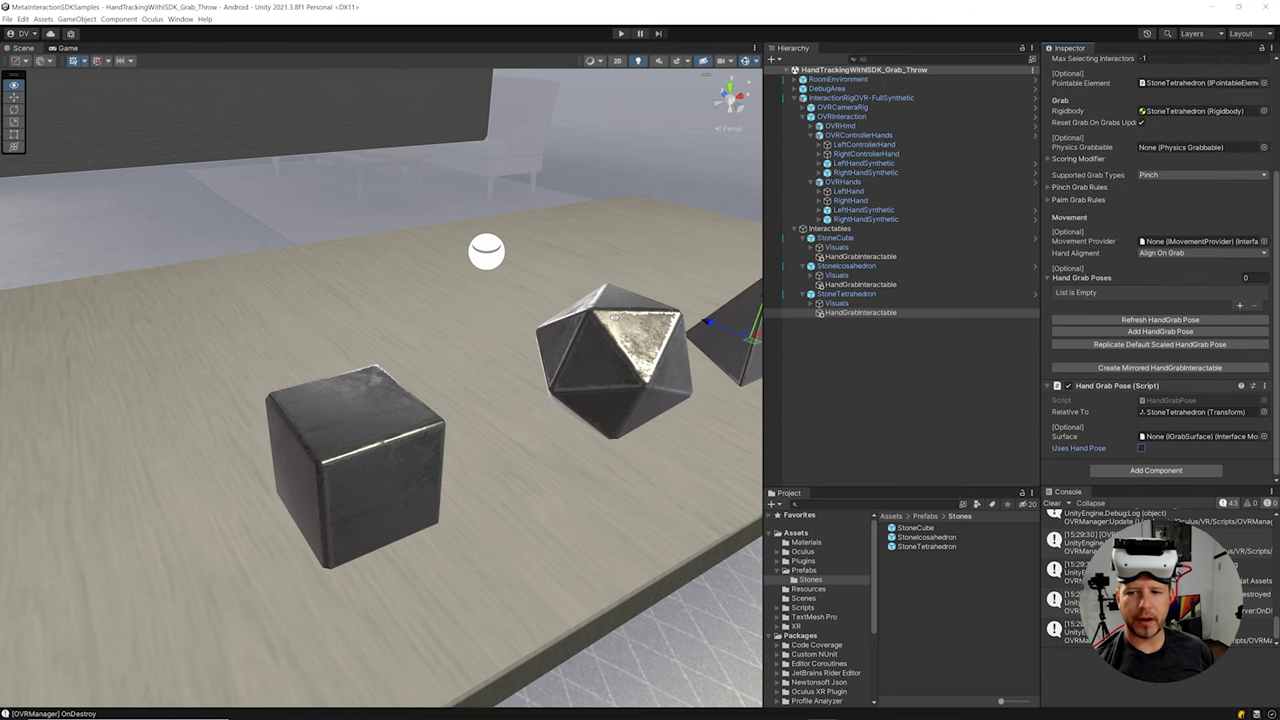
key(Right)
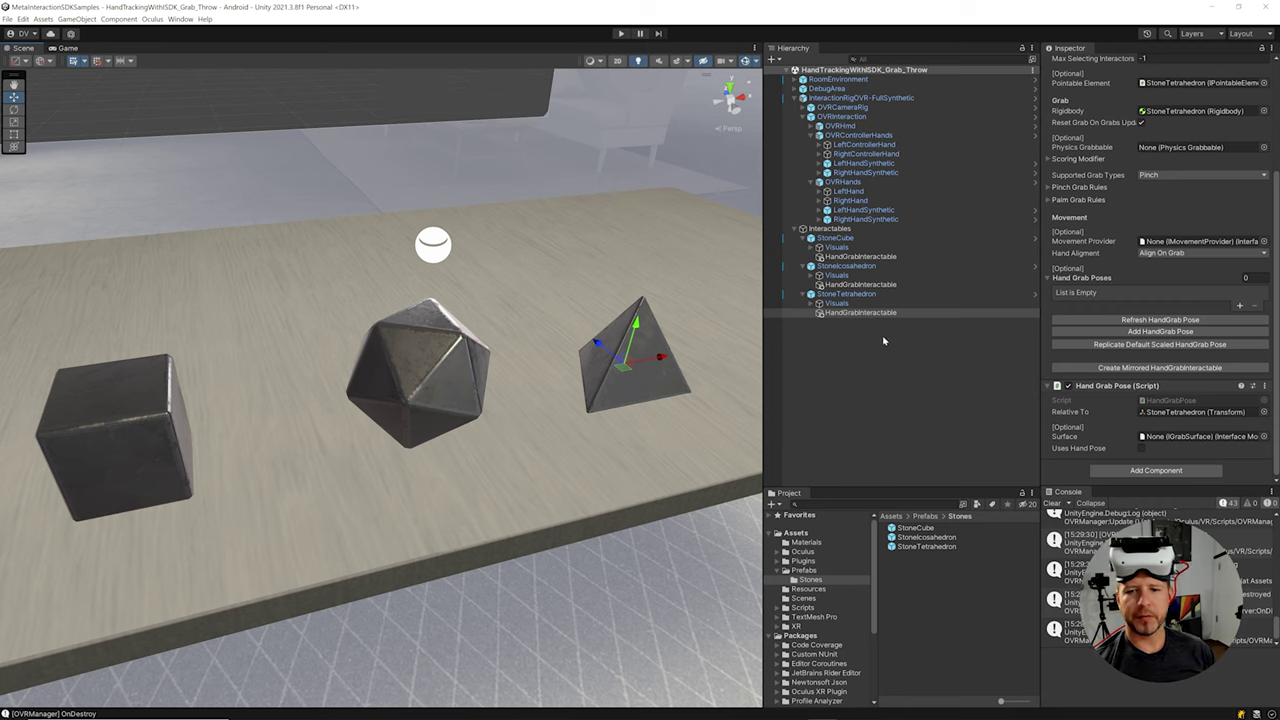
Step: Add a Collider Grab Surface component to StoneCube's HandGrabInteractable
click(870, 257)
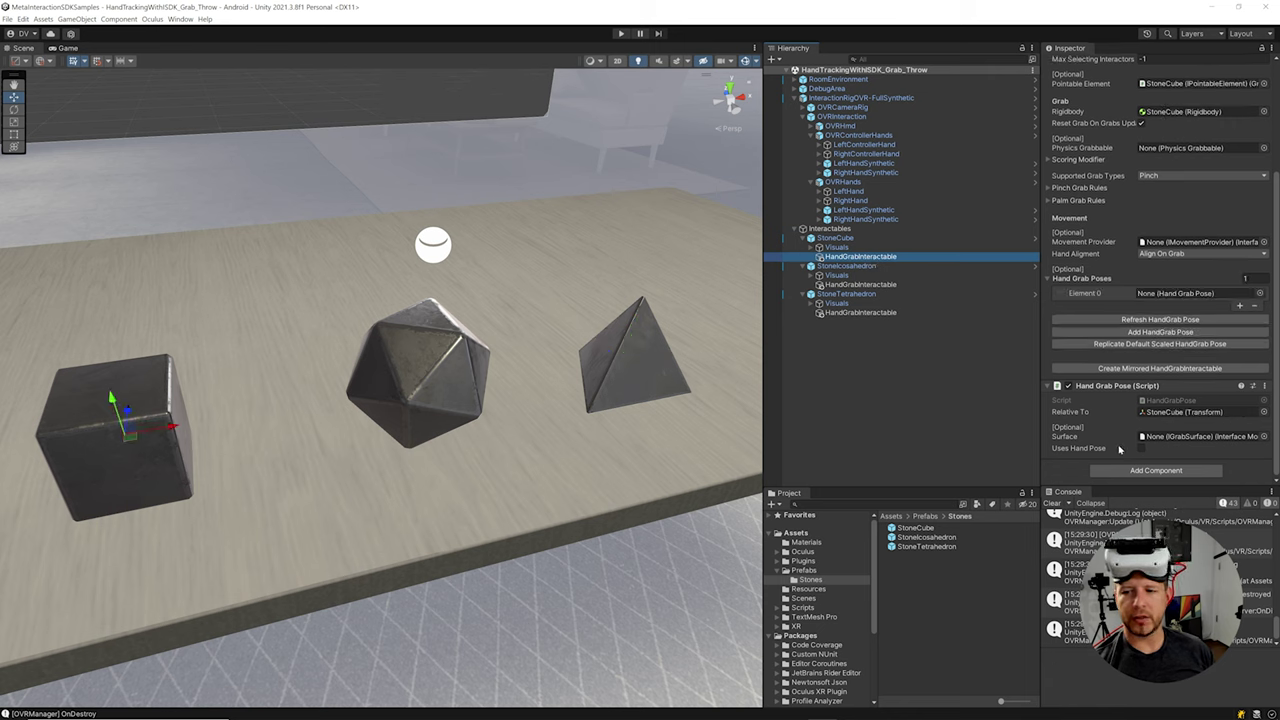
click(1131, 471)
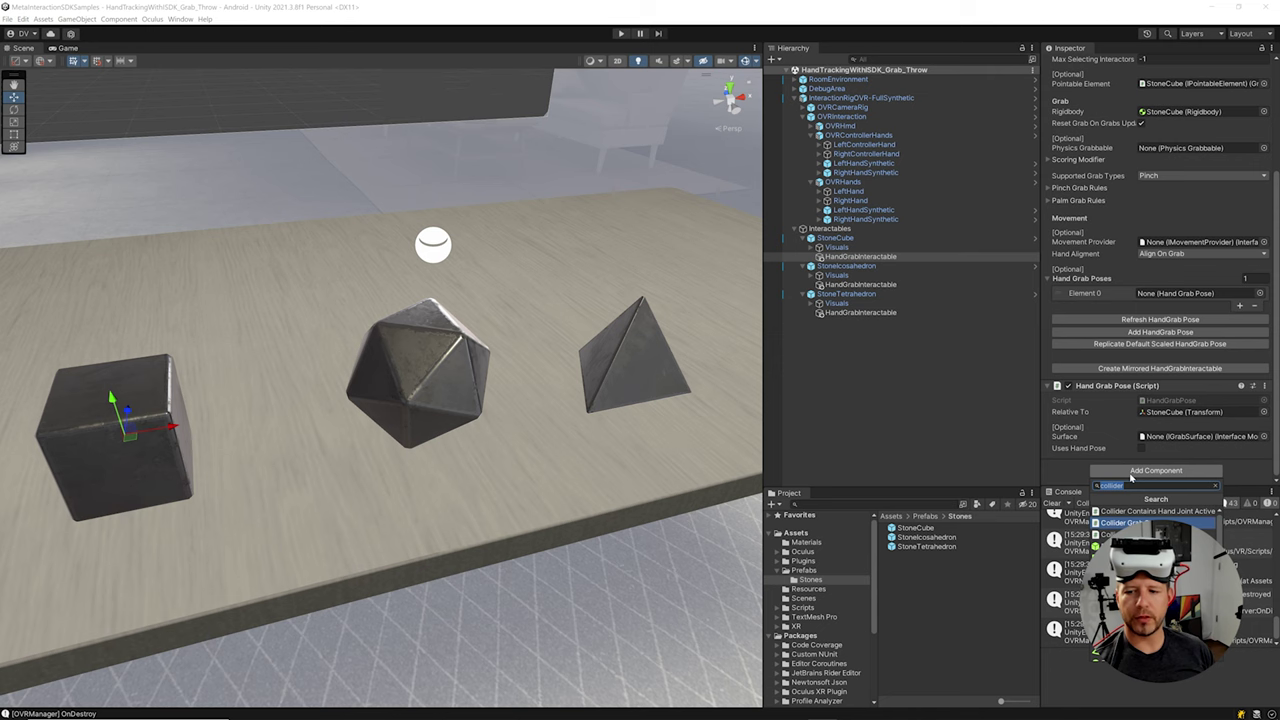
key(Return)
scroll(1147, 470, down, 2)
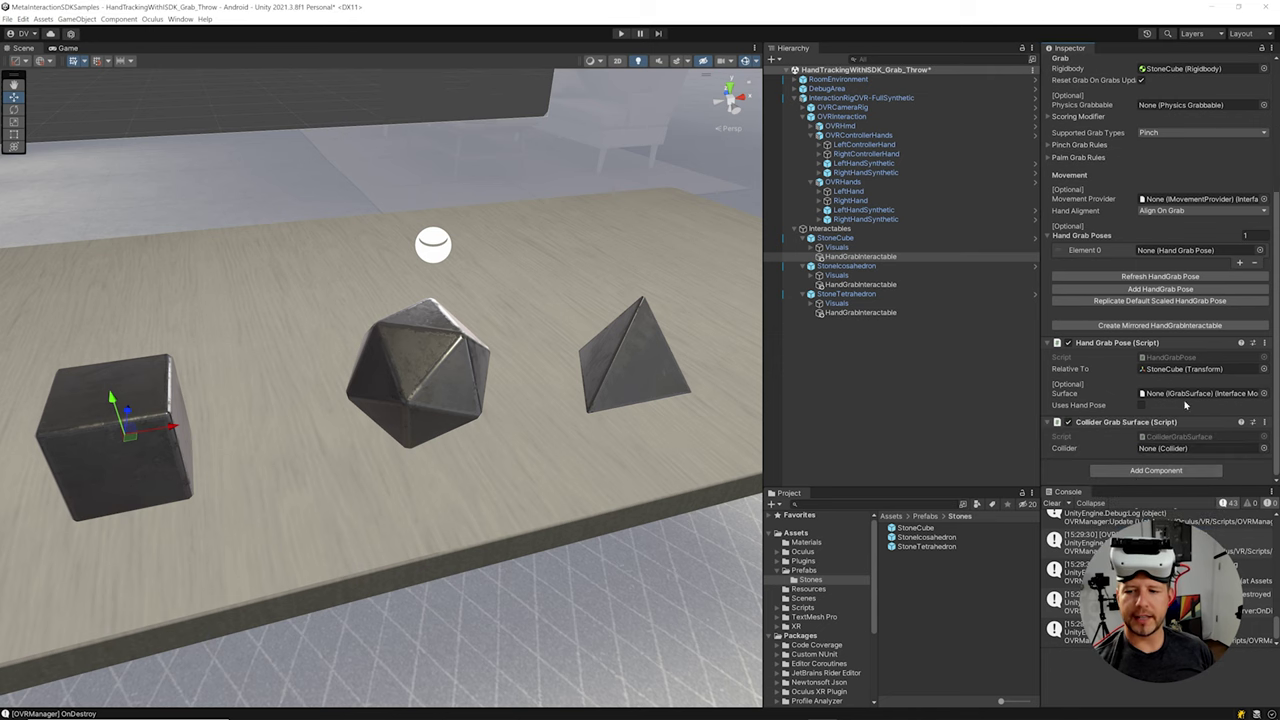
Step: Assign StoneCube's Mesh as the grab surface's Collider, and set the Collider Grab Surface as the Hand Grab Pose's Surface
click(811, 247)
drag(842, 256, 1160, 455)
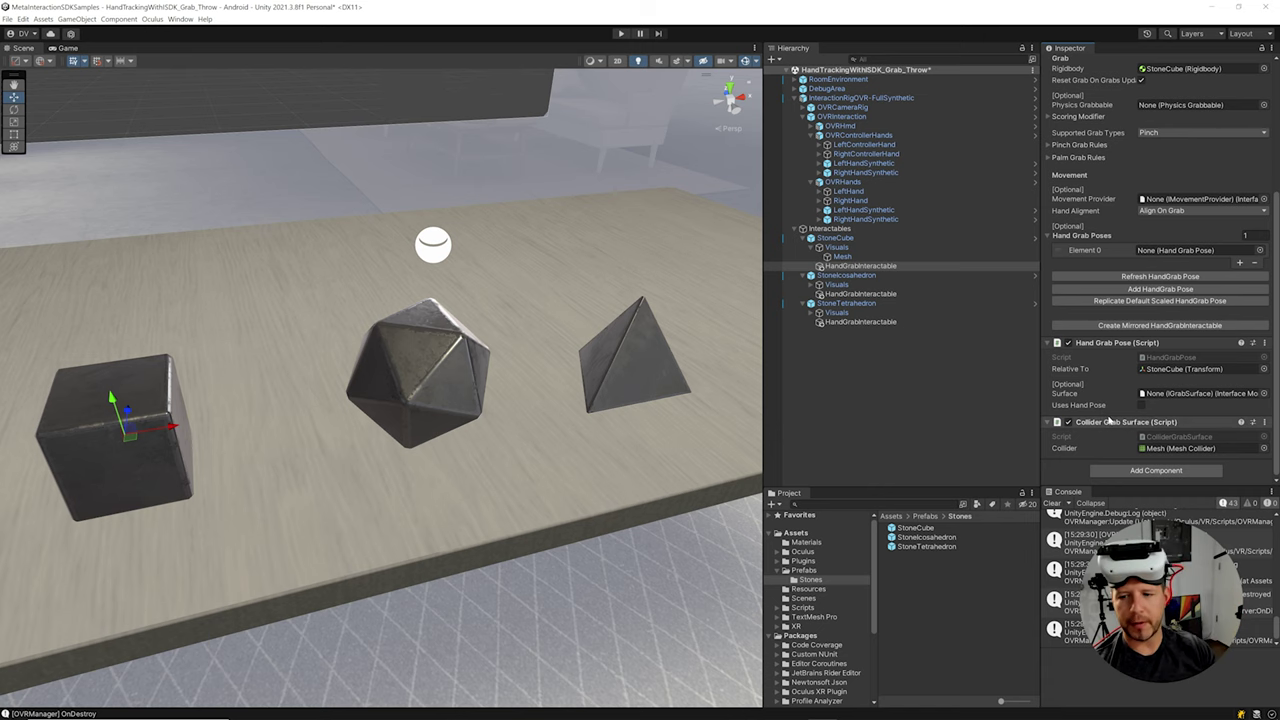
drag(1120, 423, 1155, 394)
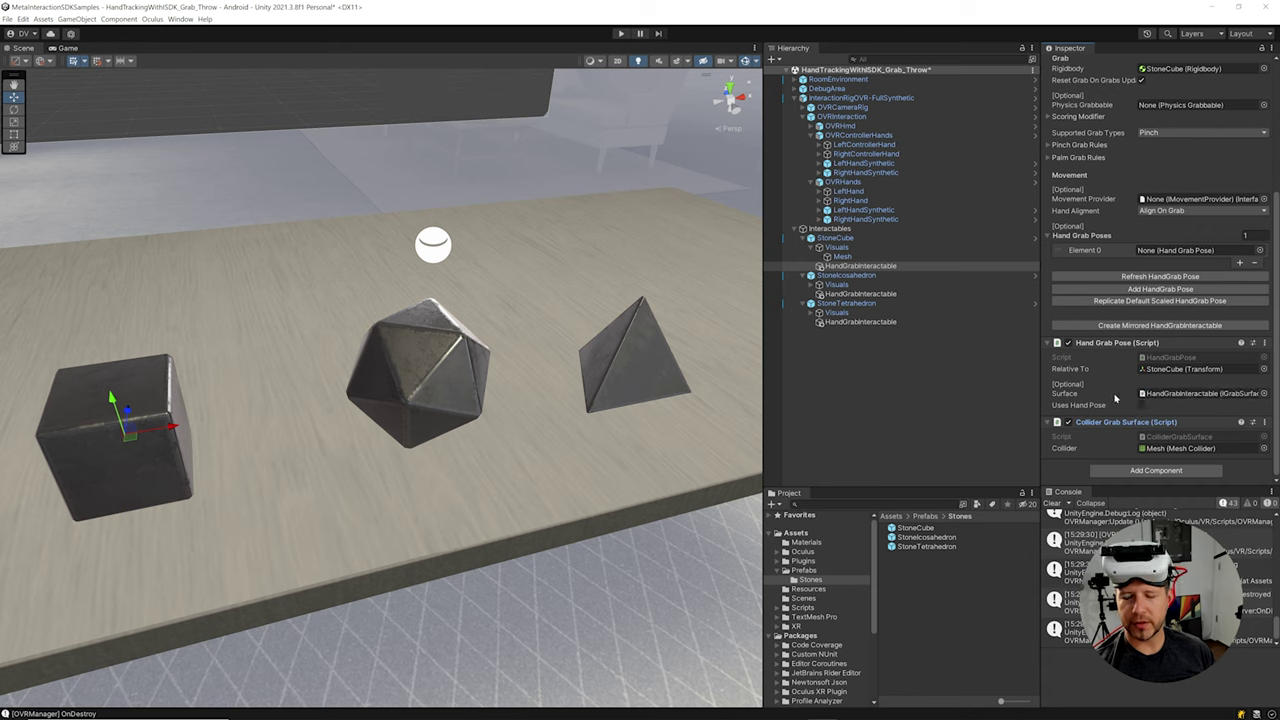
Step: Add a Collider Grab Surface using the Mesh collider to StoneIcosahedron's HandGrabInteractable and set it as the Hand Grab Pose's Surface
click(858, 294)
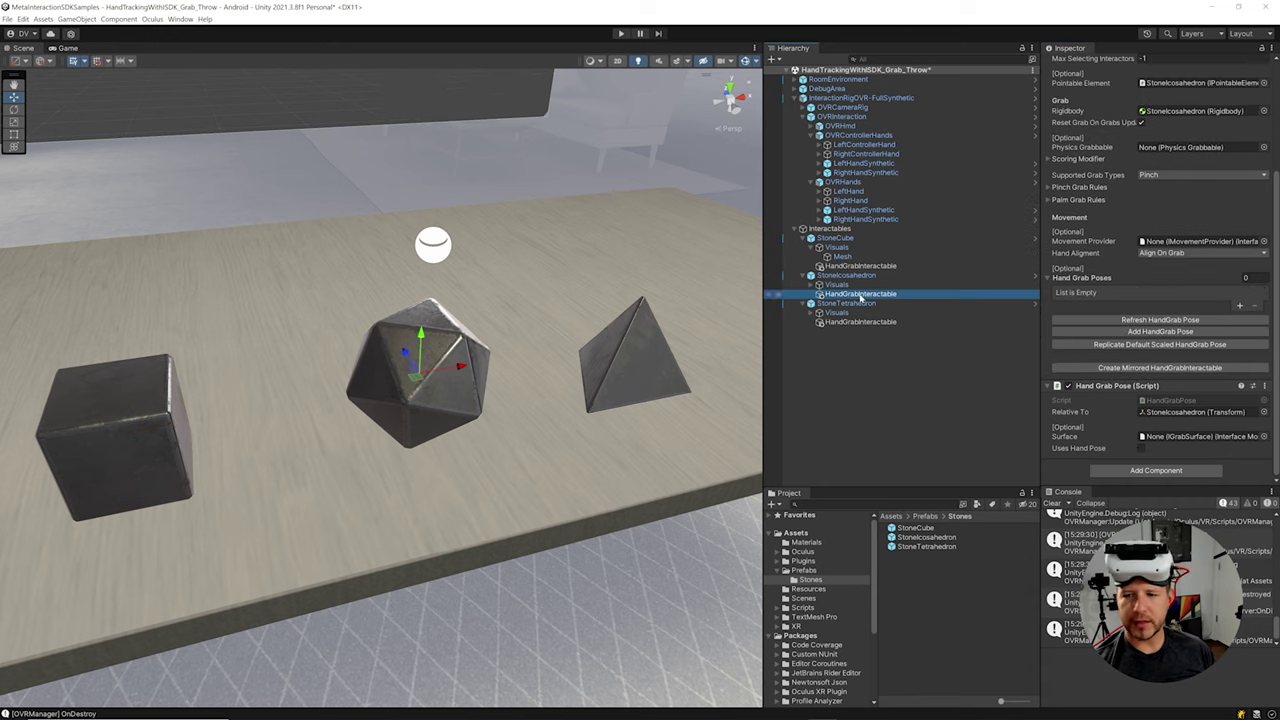
click(1156, 469)
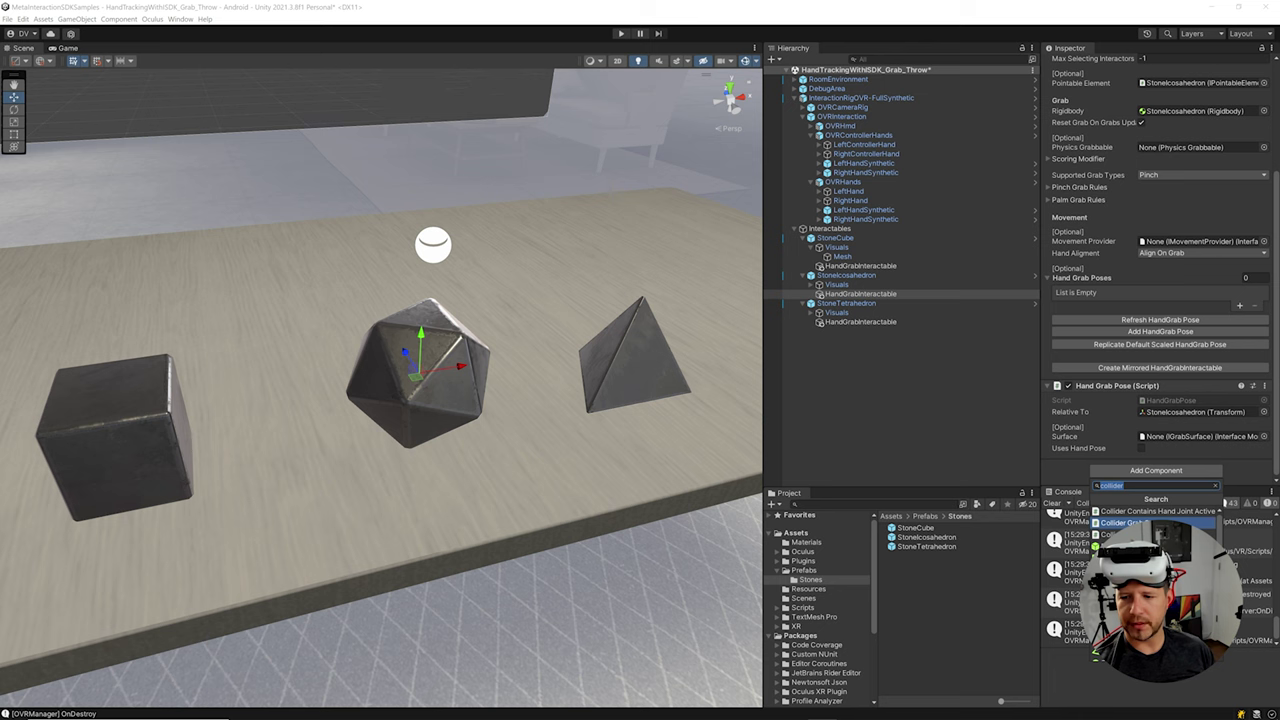
click(1128, 522)
drag(1118, 423, 1157, 398)
click(1160, 448)
Step: Add a Collider Grab Surface component to StoneTetrahedron's HandGrabInteractable
click(860, 331)
click(1156, 470)
click(1120, 489)
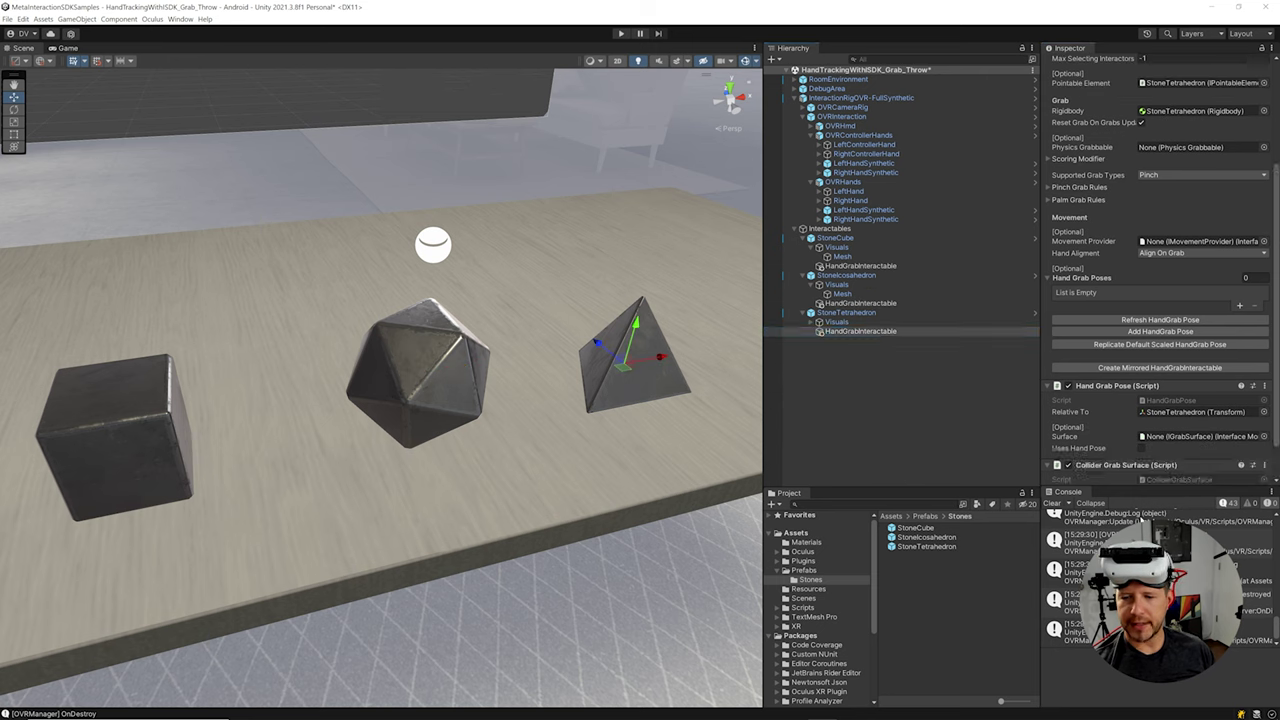
scroll(1106, 412, down, 2)
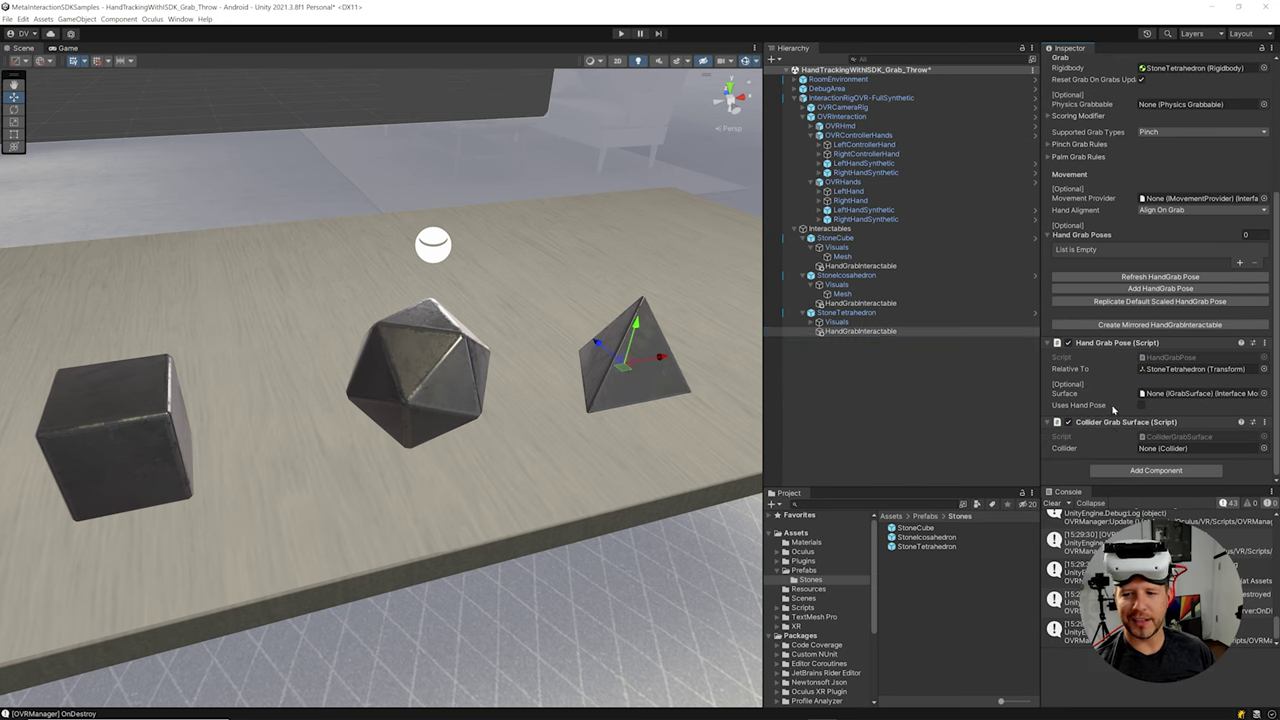
Step: Set StoneTetrahedron's Collider Grab Surface as its Hand Grab Pose's Surface, and assign the tetrahedron's Mesh as the Collider
drag(1110, 422, 1175, 396)
click(813, 322)
drag(842, 331, 1165, 450)
Step: Add a Hand Grab Poses entry on StoneTetrahedron's HandGrabInteractable and assign its own Hand Grab Pose component to it
scroll(1098, 195, up, 2)
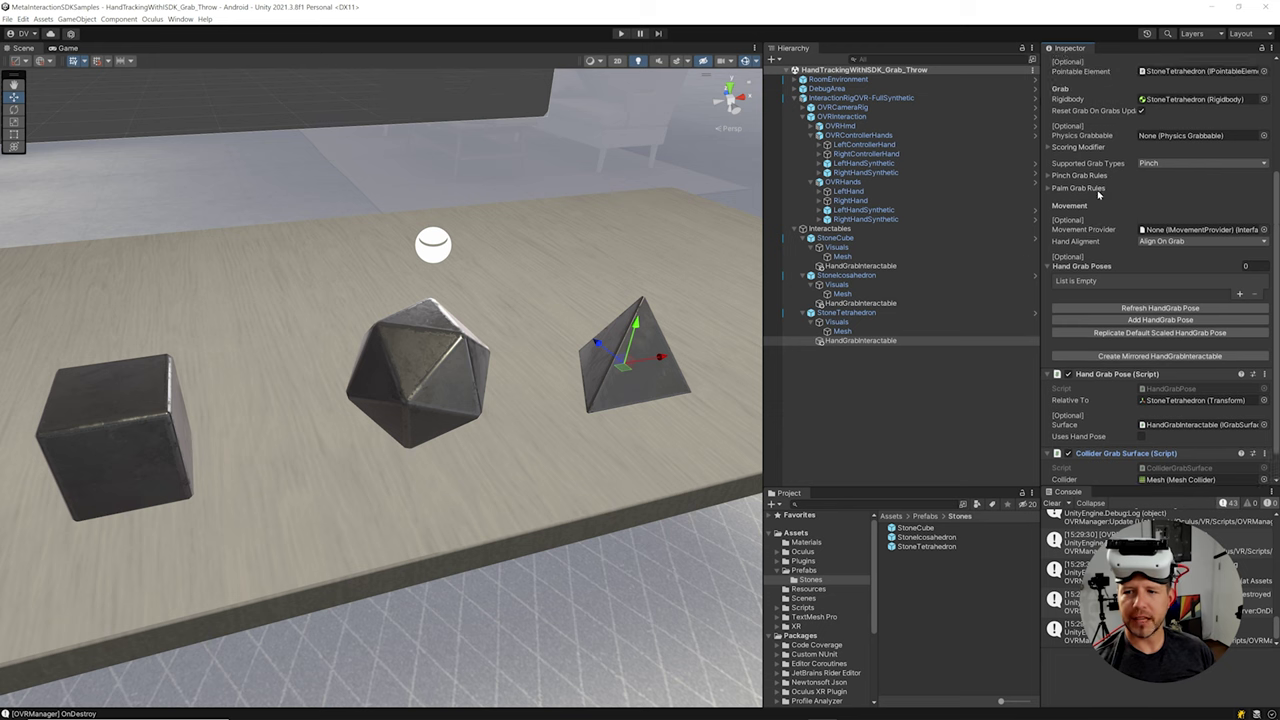
scroll(1102, 237, up, 3)
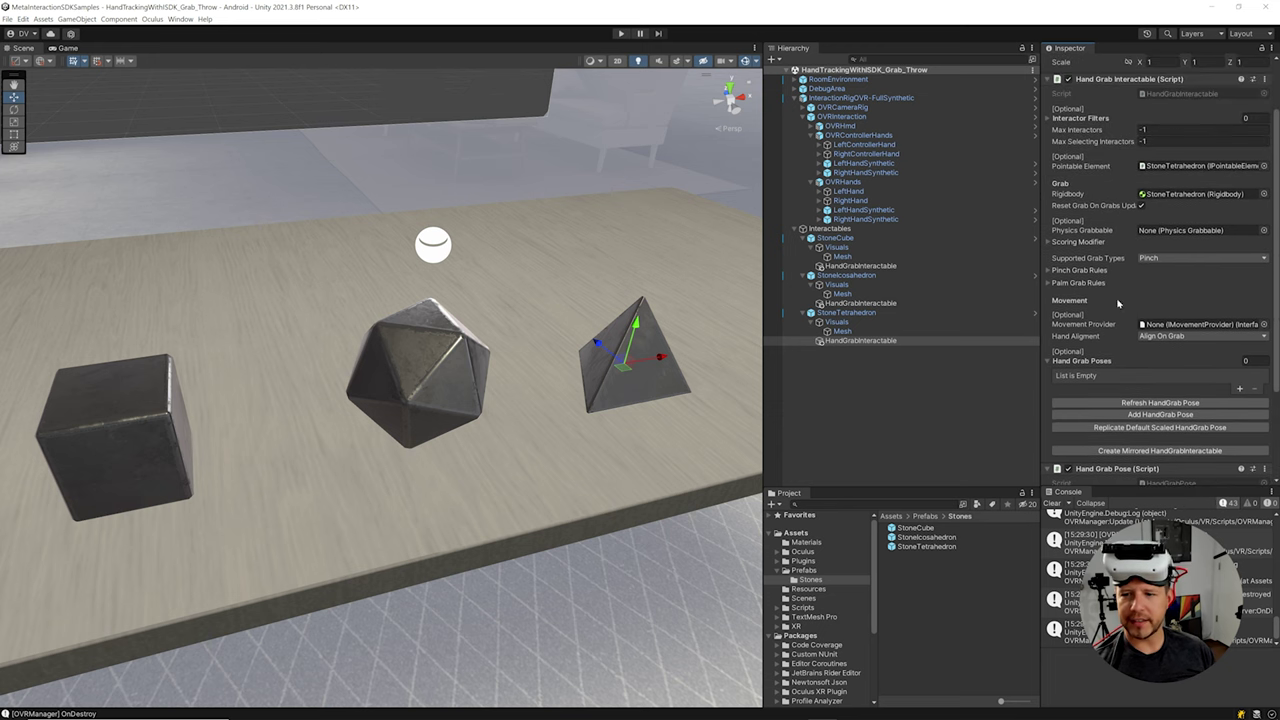
click(1241, 390)
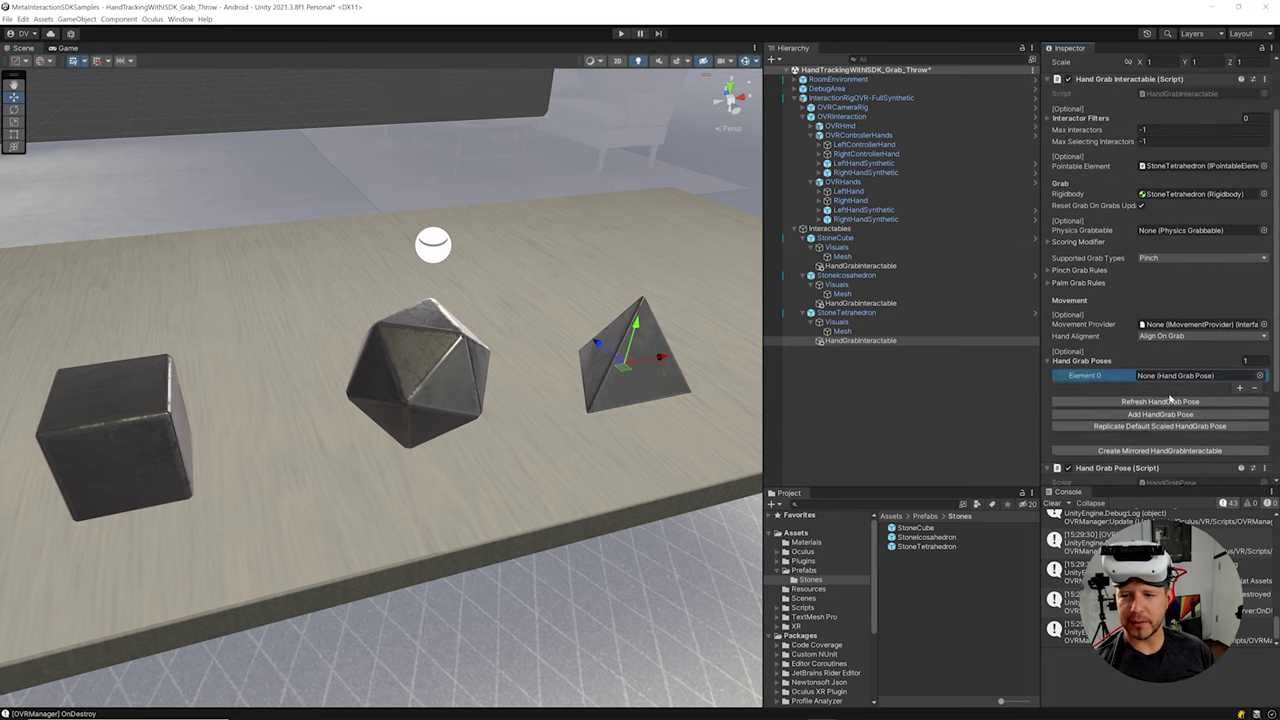
scroll(1200, 320, down, 4)
click(1160, 276)
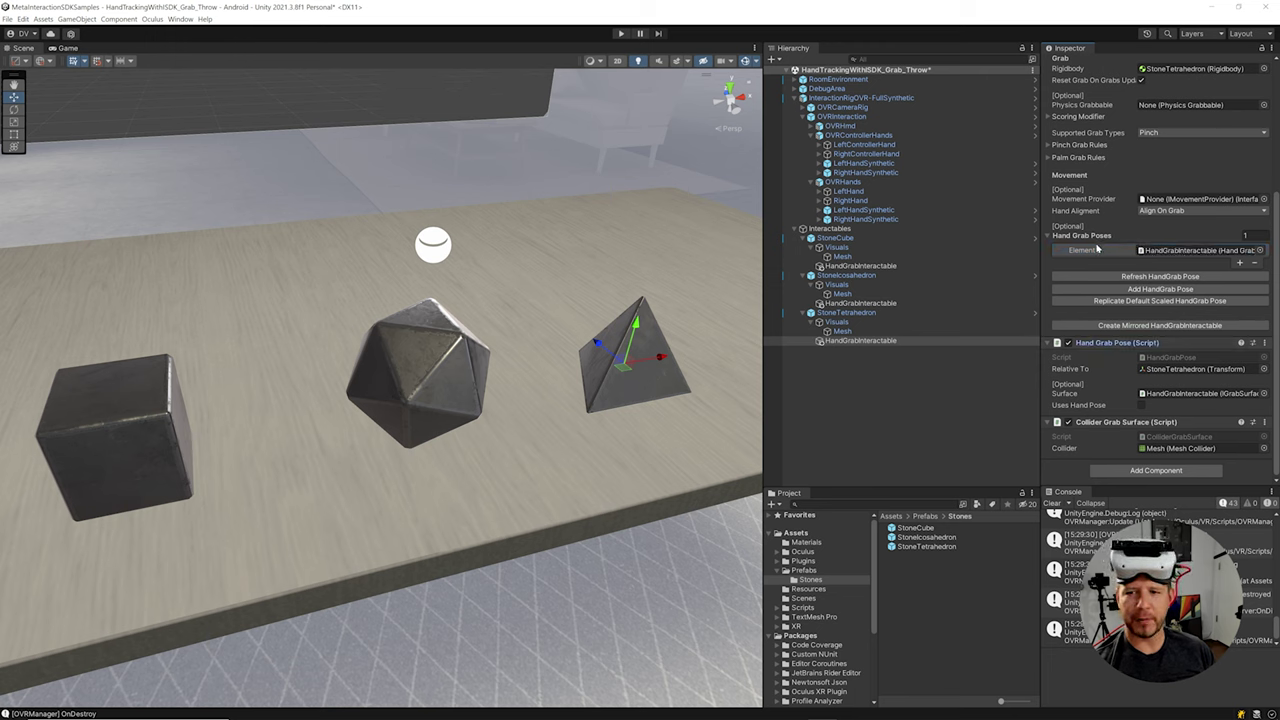
Step: Add a Hand Grab Poses entry on StoneIcosahedron's HandGrabInteractable and assign its own Hand Grab Pose component to it
scroll(1100, 248, up, 5)
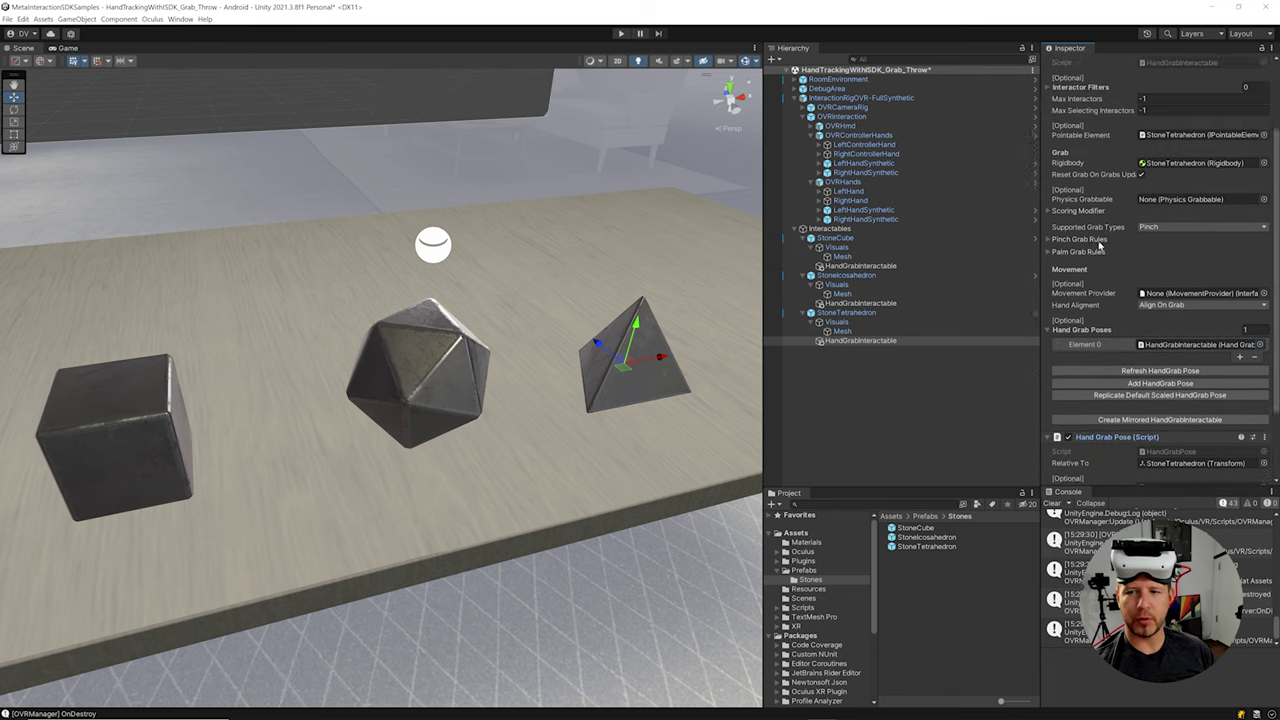
click(884, 304)
scroll(1140, 370, down, 3)
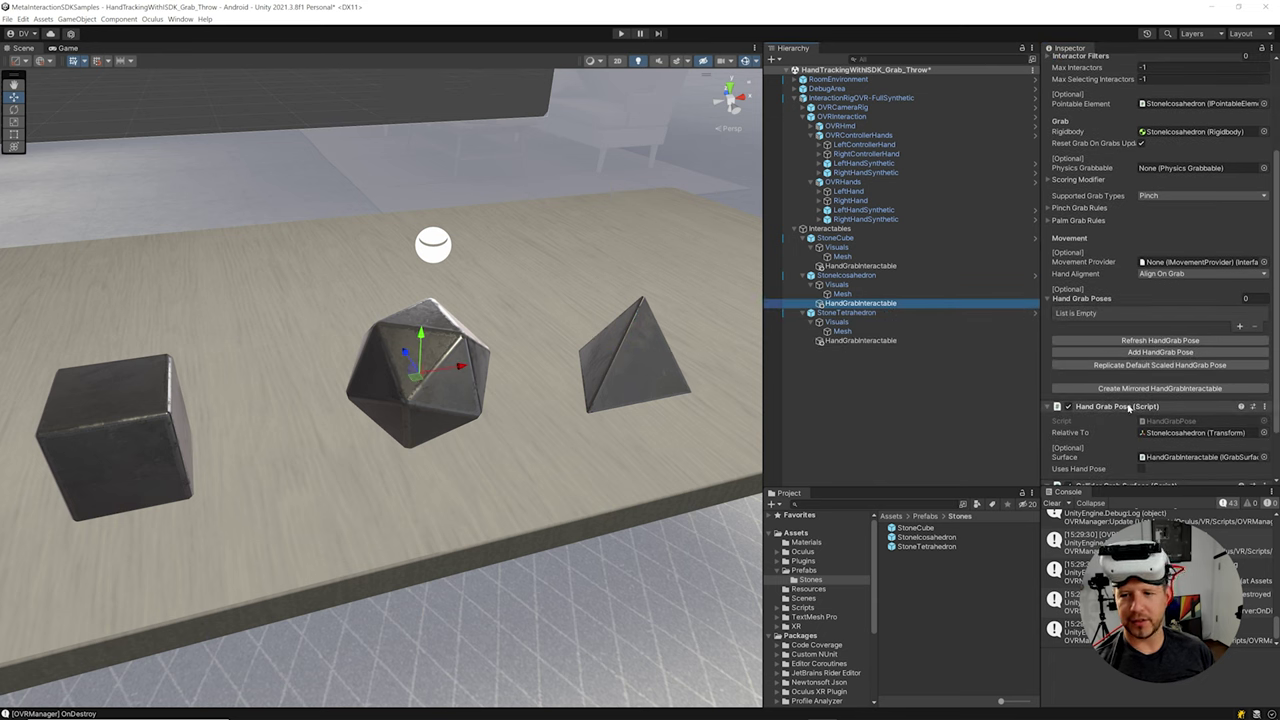
click(1240, 326)
drag(1107, 406, 1180, 320)
Step: Assign StoneCube's Hand Grab Pose component to Element 0 of its Hand Grab Poses, and test the scene in play mode
click(876, 267)
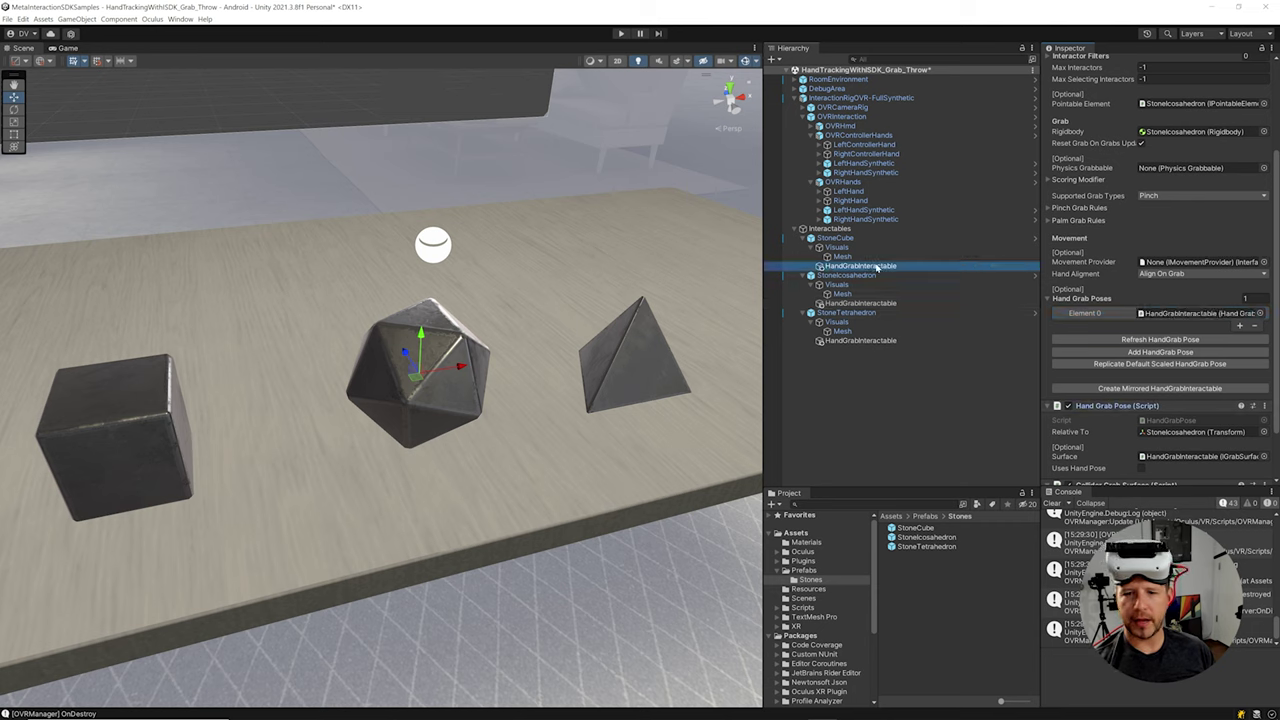
drag(1090, 407, 1180, 315)
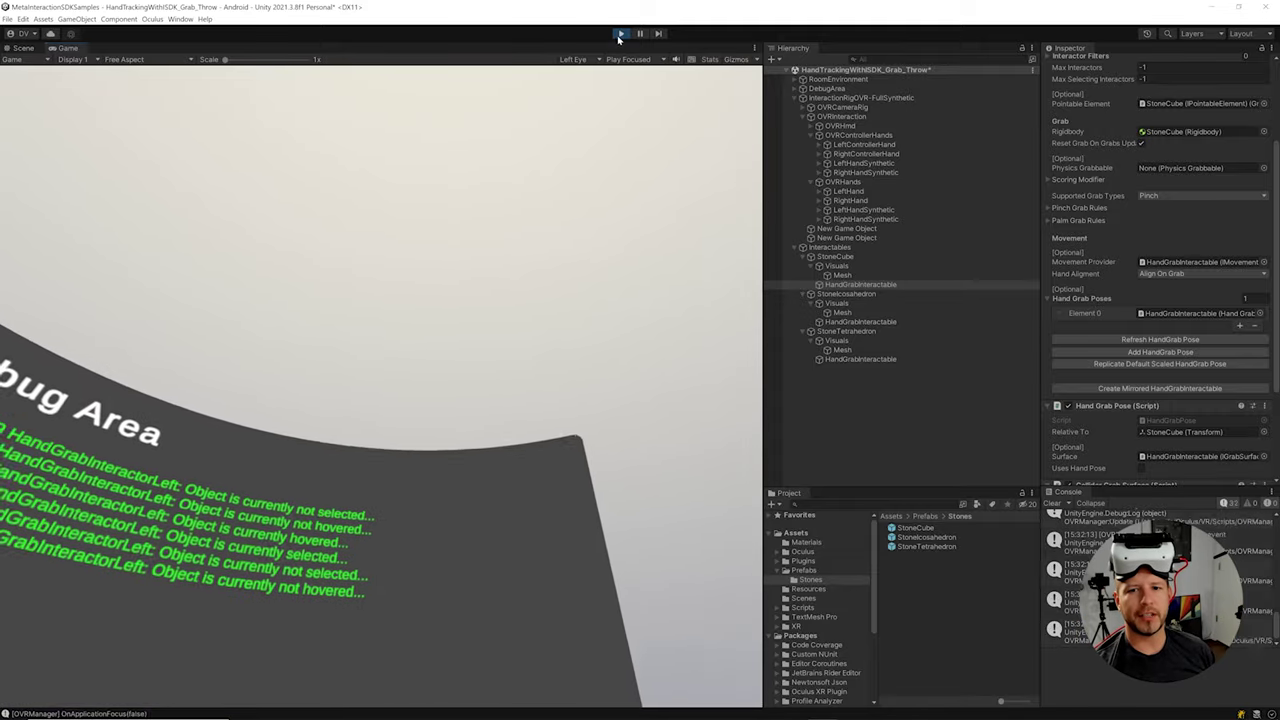
click(619, 35)
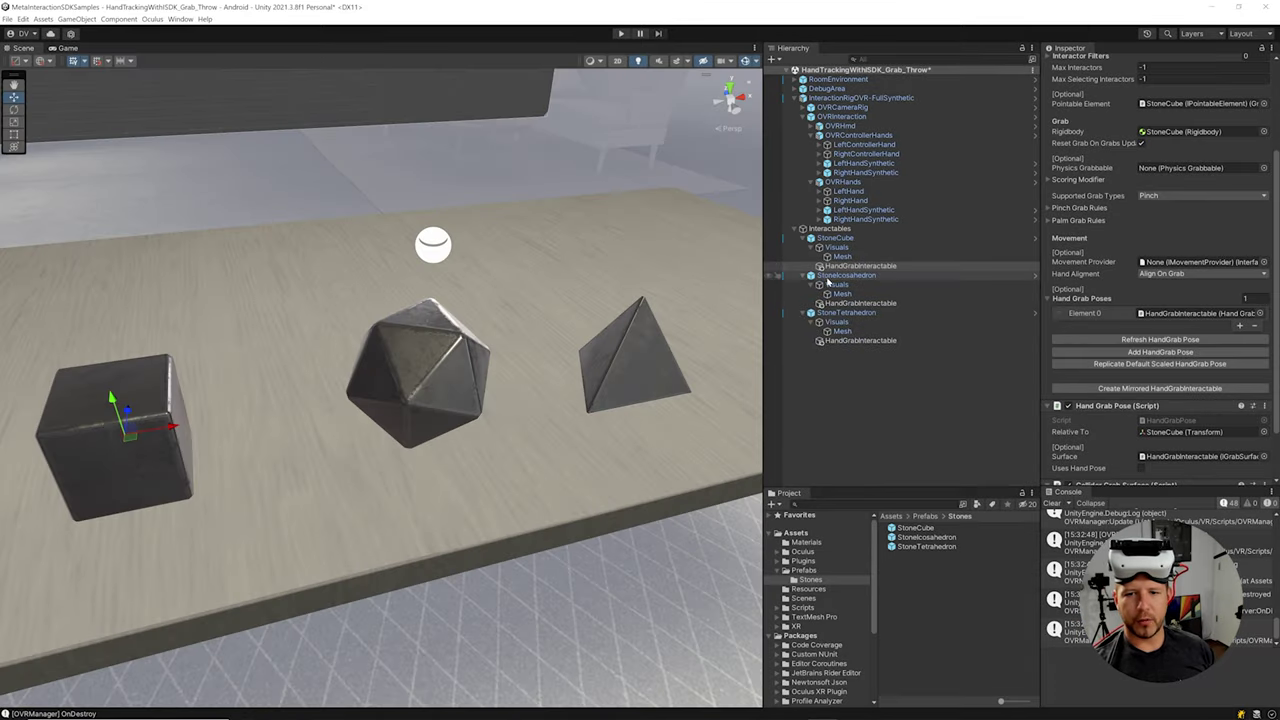
Step: Expand StoneIcosahedron's One Grab Translate Transformer and examine its minimum and maximum axis constraints
click(824, 275)
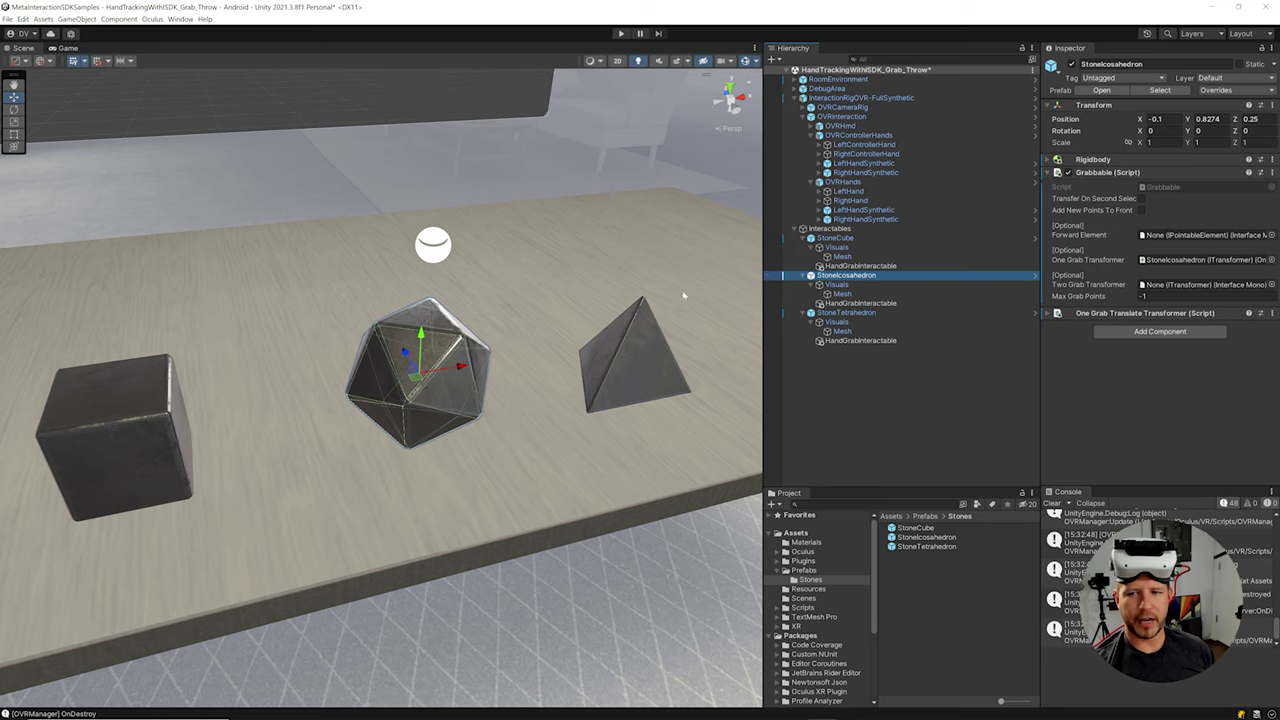
click(1110, 313)
scroll(1095, 331, down, 2)
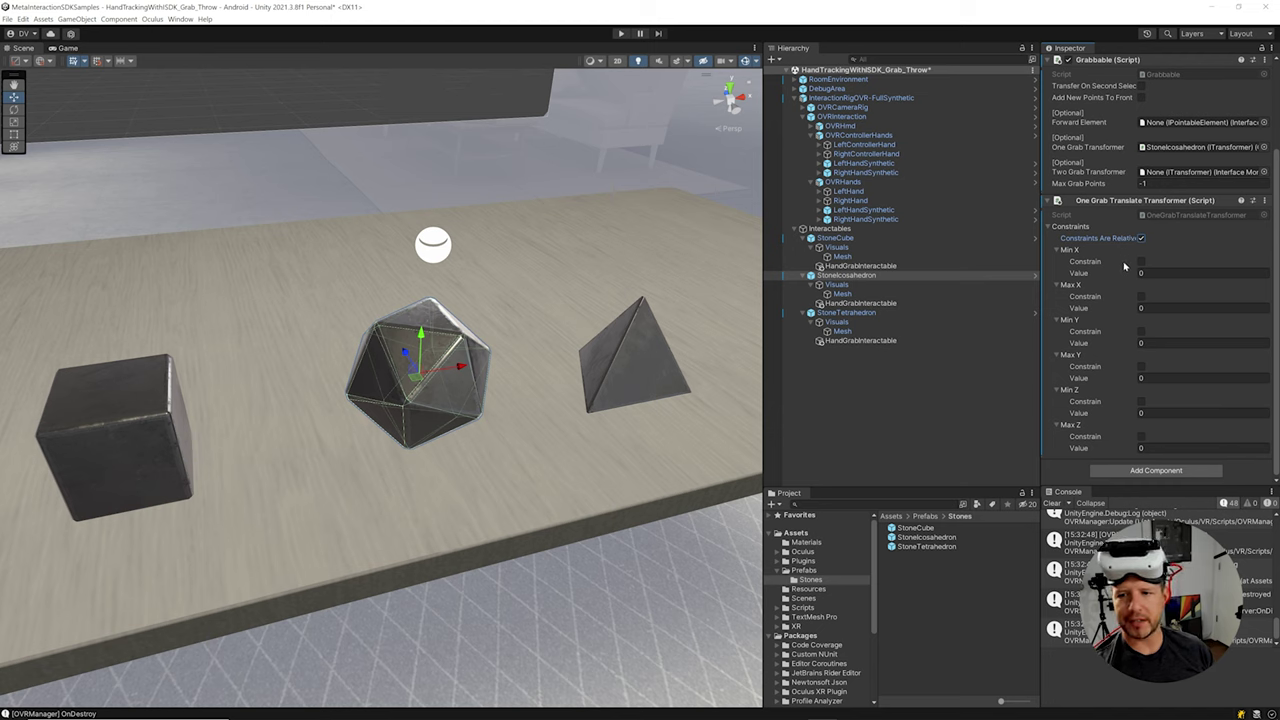
Step: Constrain StoneIcosahedron's One Grab Translate Transformer along X, with a minimum of -0.15 and a maximum of 0.15
click(1141, 261)
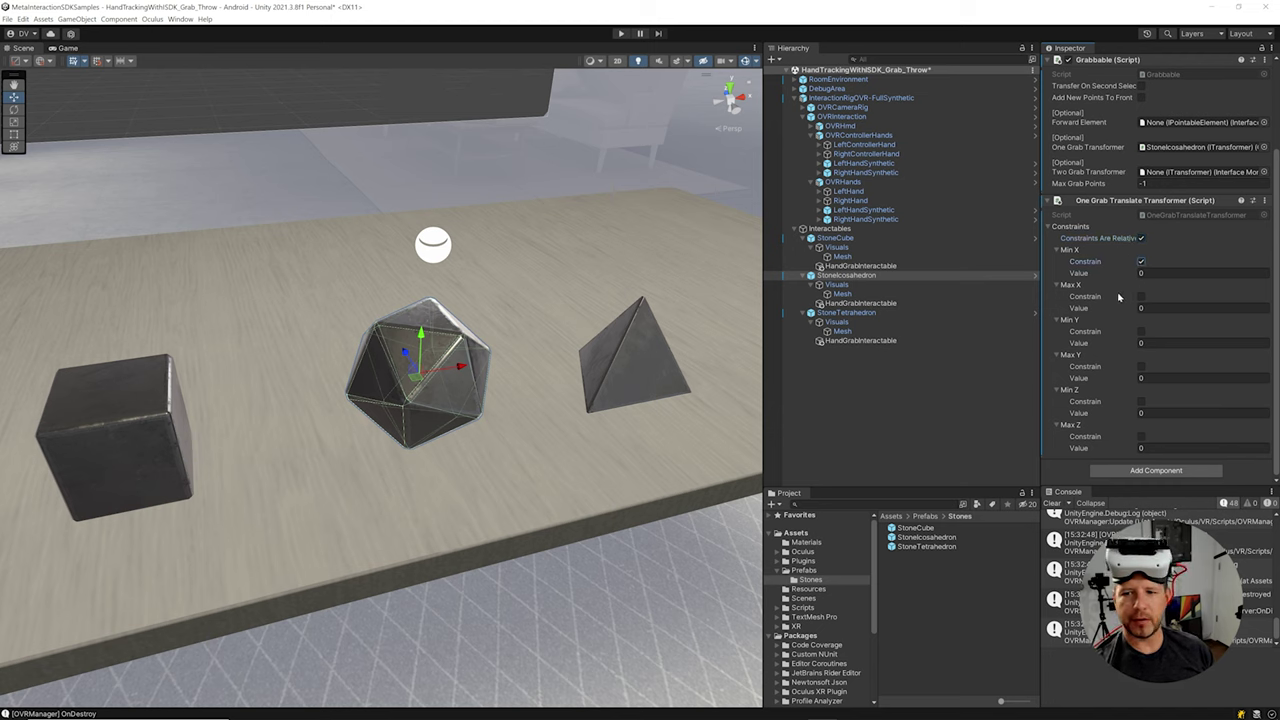
click(1141, 297)
click(1153, 274)
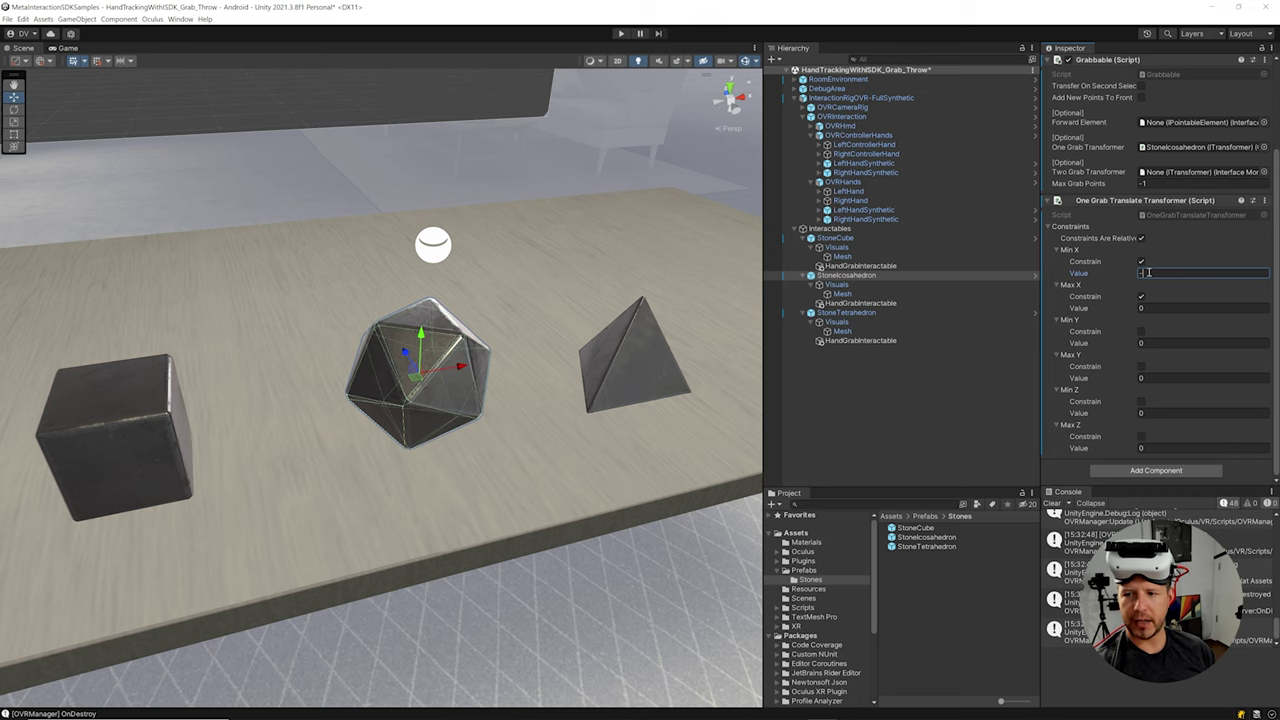
double_click(1150, 273)
key(ctrl+c)
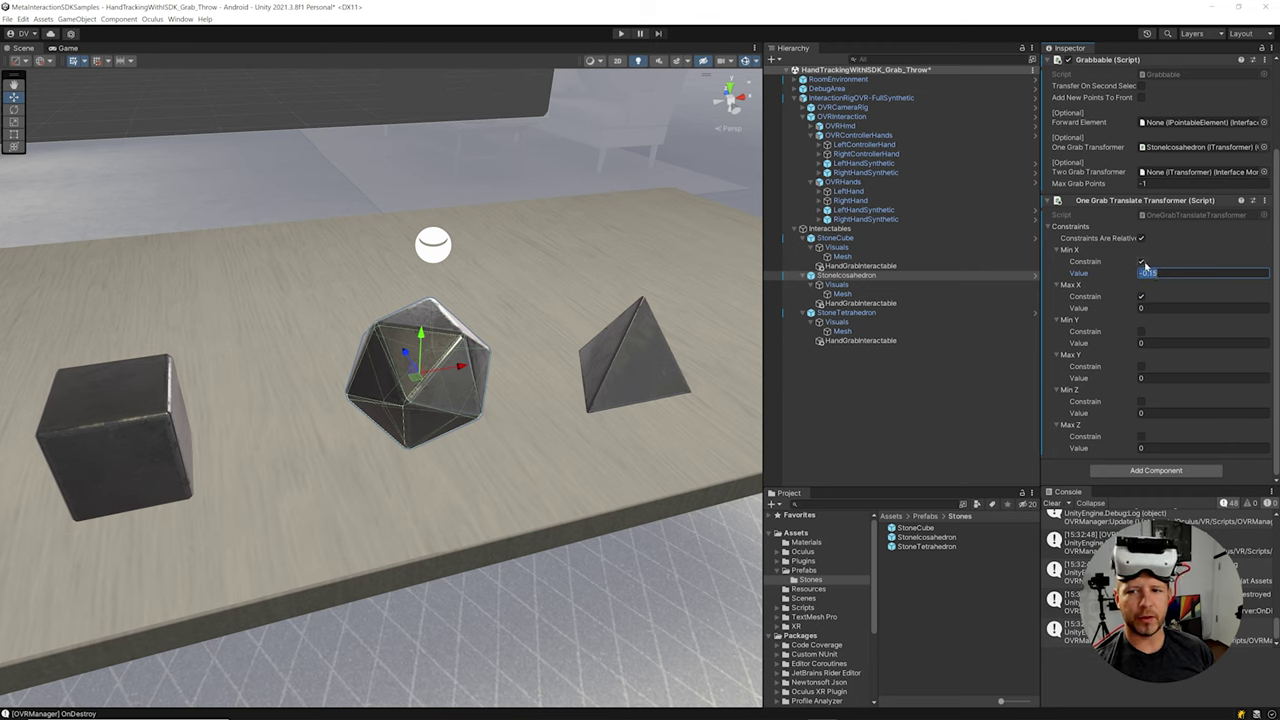
click(1160, 308)
key(ctrl+v)
key(BackSpace)
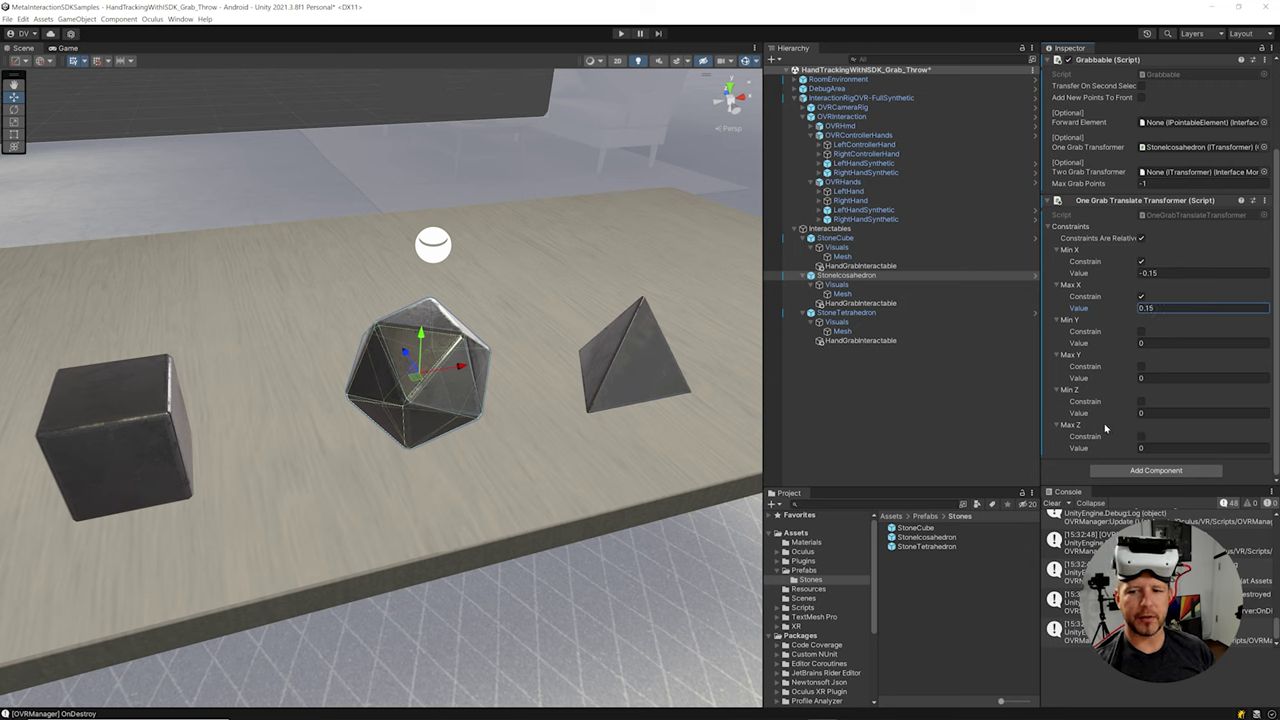
Step: Enable the Min Z and Max Z constraints on StoneIcosahedron's One Grab Translate Transformer, keeping both values at 0
click(1142, 401)
click(1141, 437)
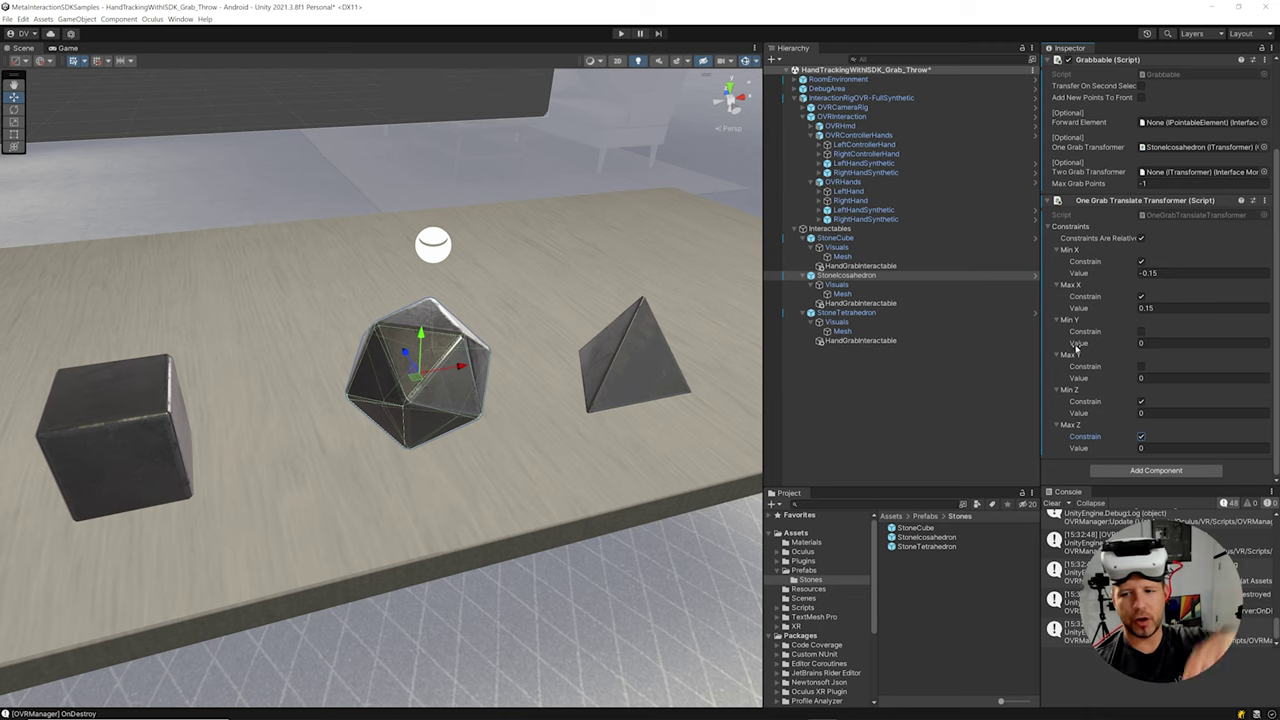
click(875, 276)
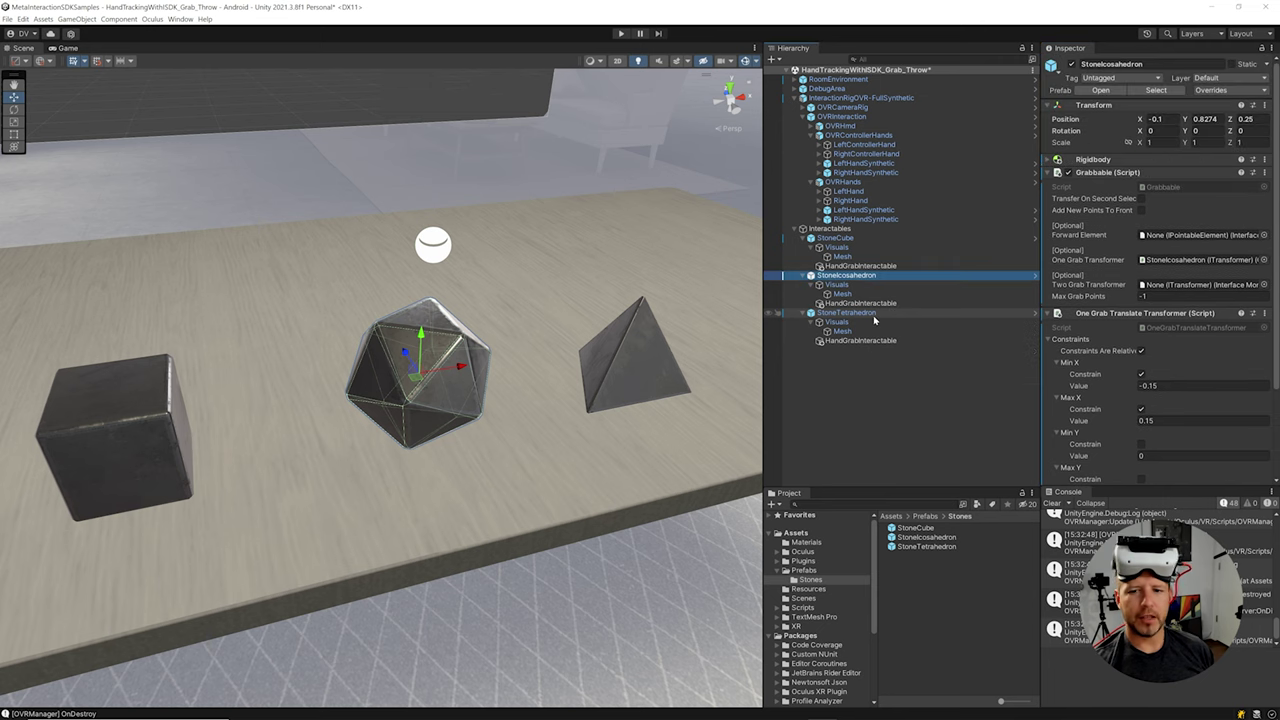
Step: Constrain StoneTetrahedron's One Grab Rotate Transformer to a minimum angle of -180 and a maximum of 180 around the Up axis
click(848, 314)
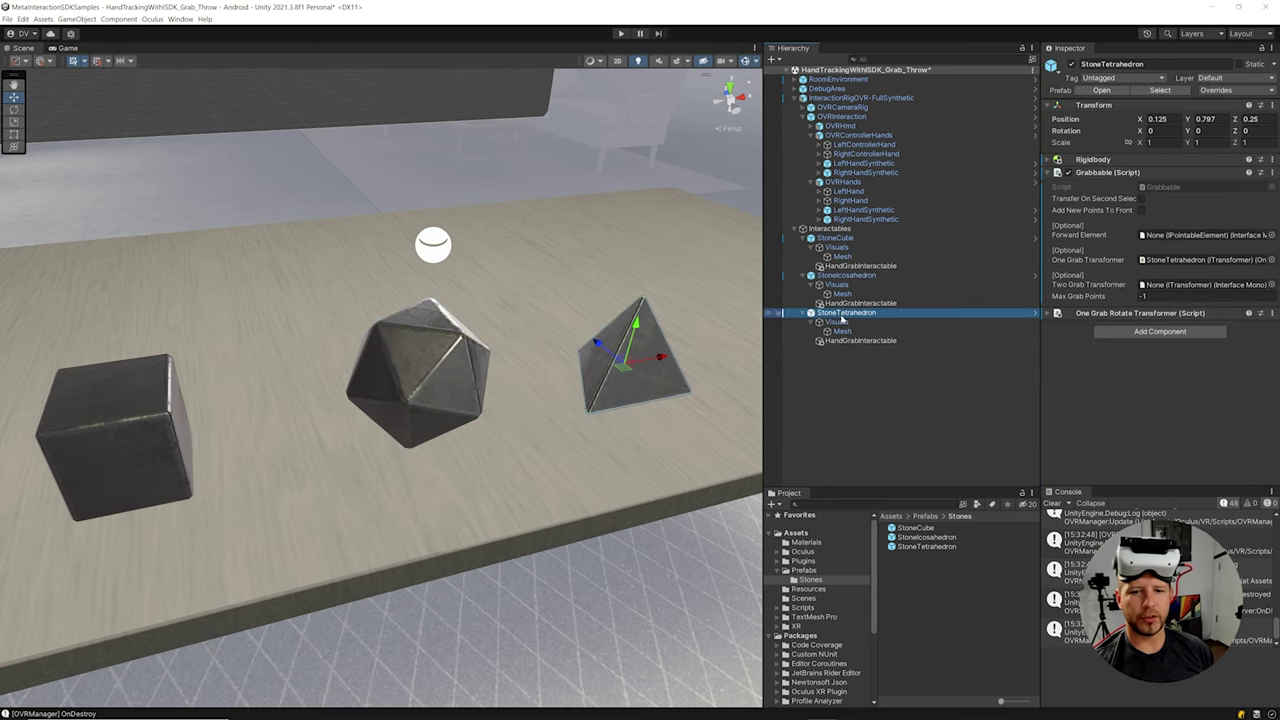
alt+drag(669, 330, 583, 355)
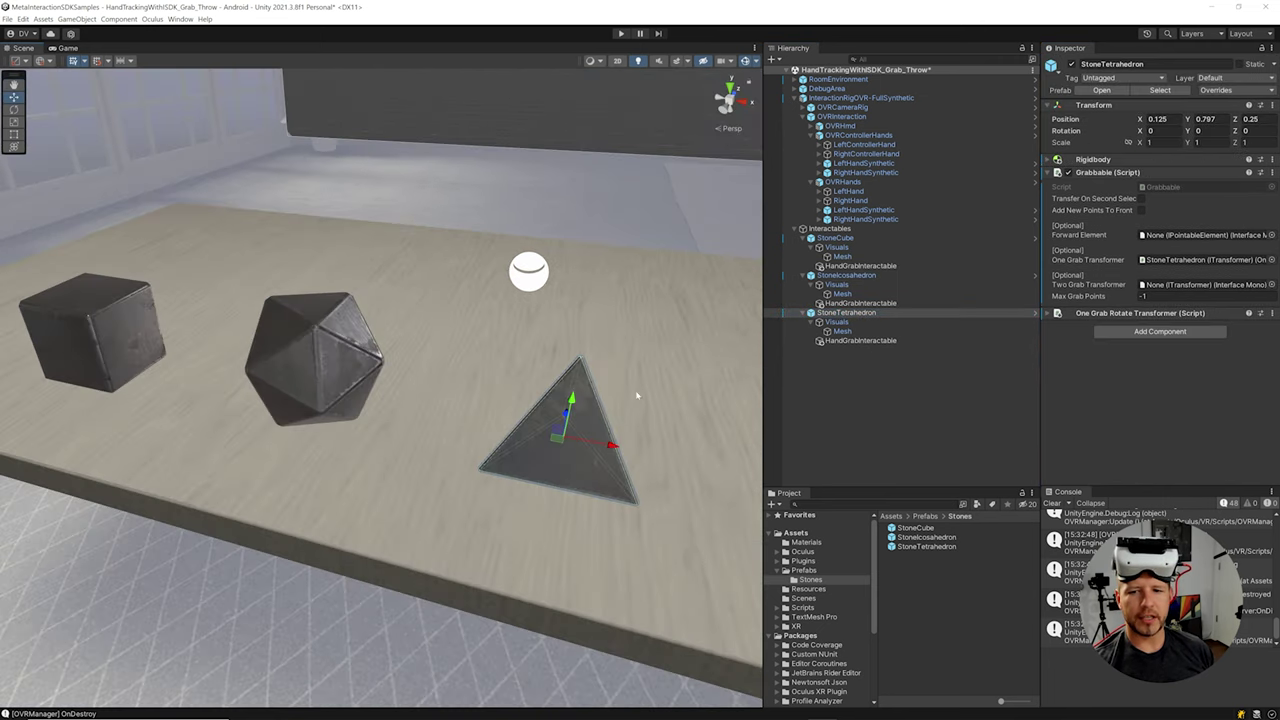
click(1098, 315)
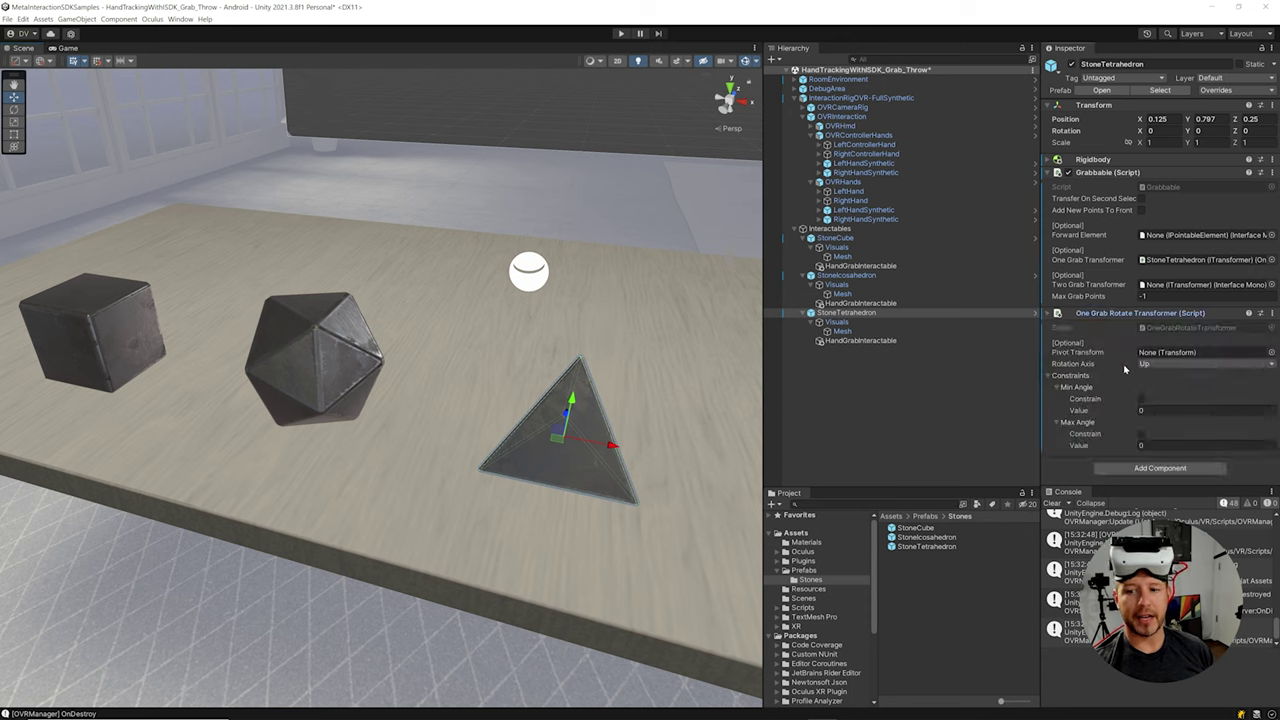
click(1141, 399)
click(1141, 434)
click(1145, 410)
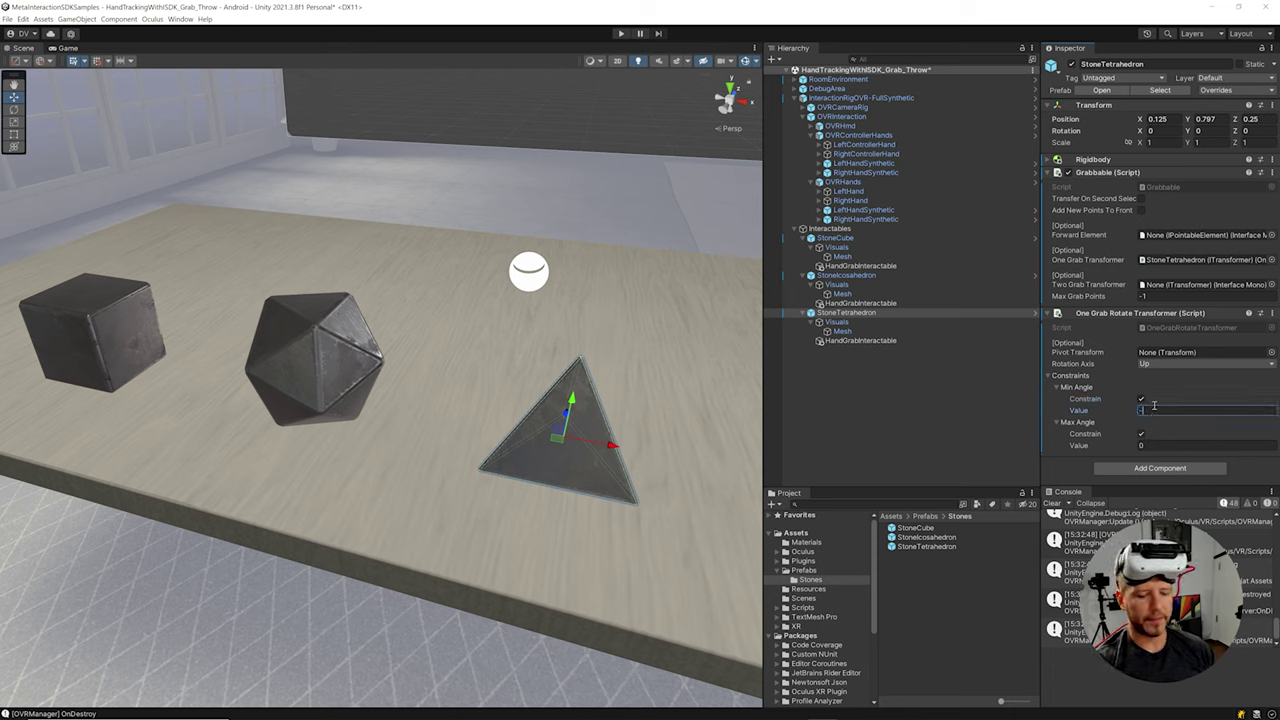
click(1160, 446)
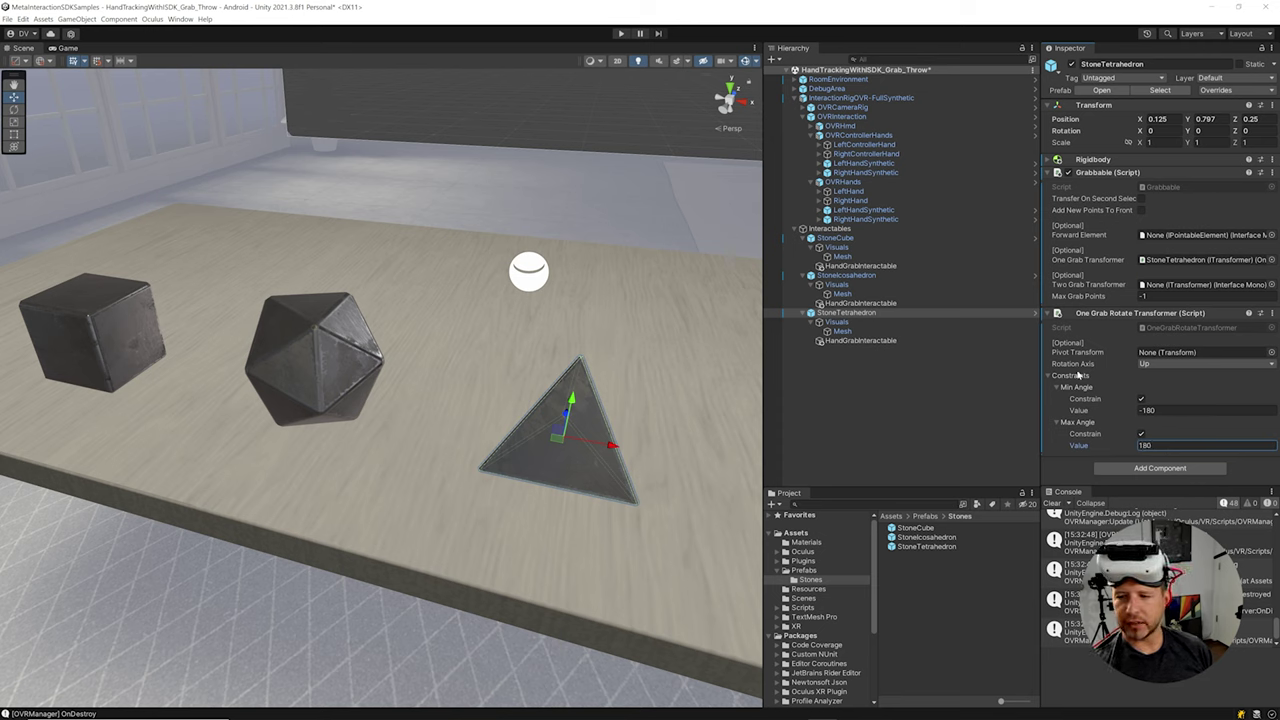
click(1168, 365)
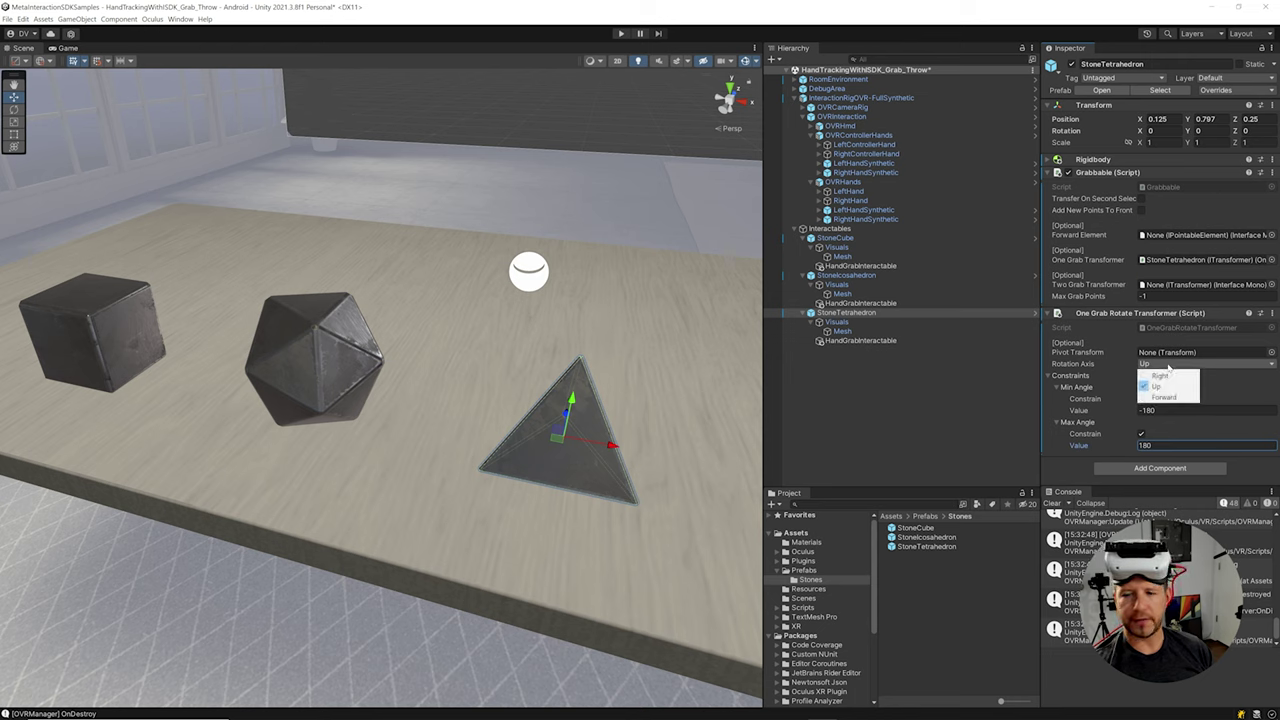
click(1080, 367)
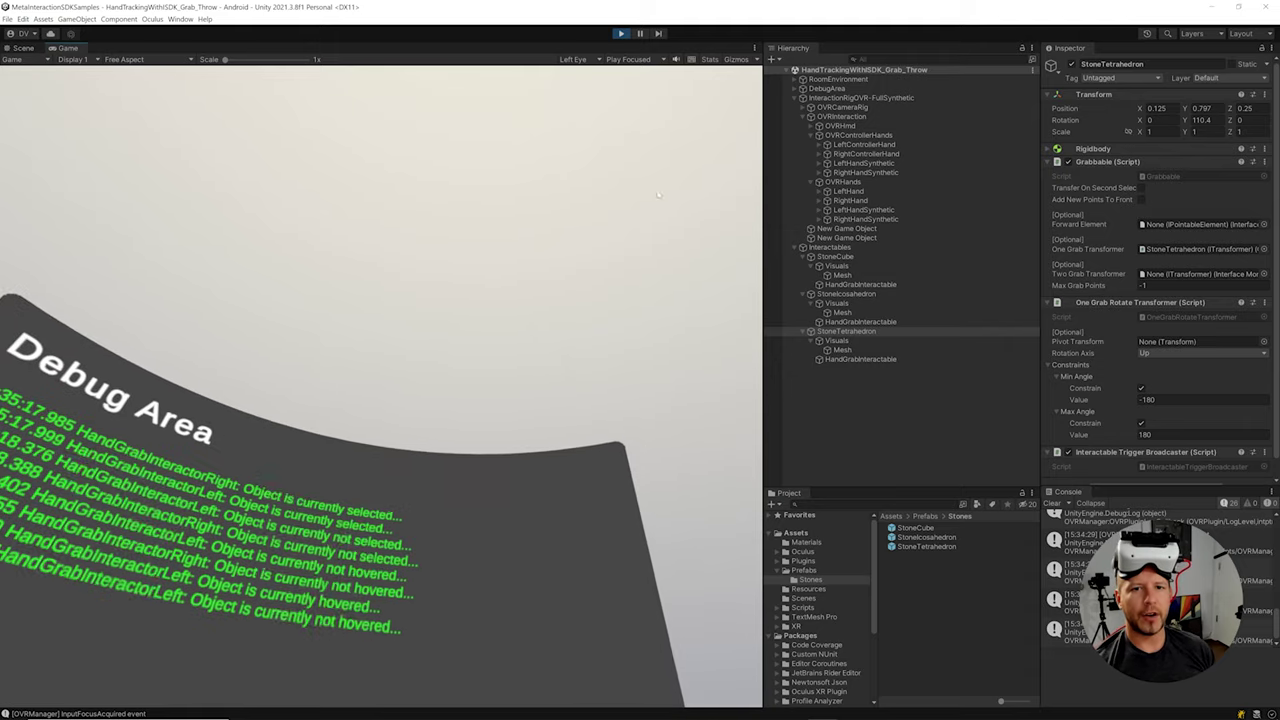
Step: Stop play mode and add a Two Grab Free Transformer component to StoneCube
key(ctrl+p)
click(832, 240)
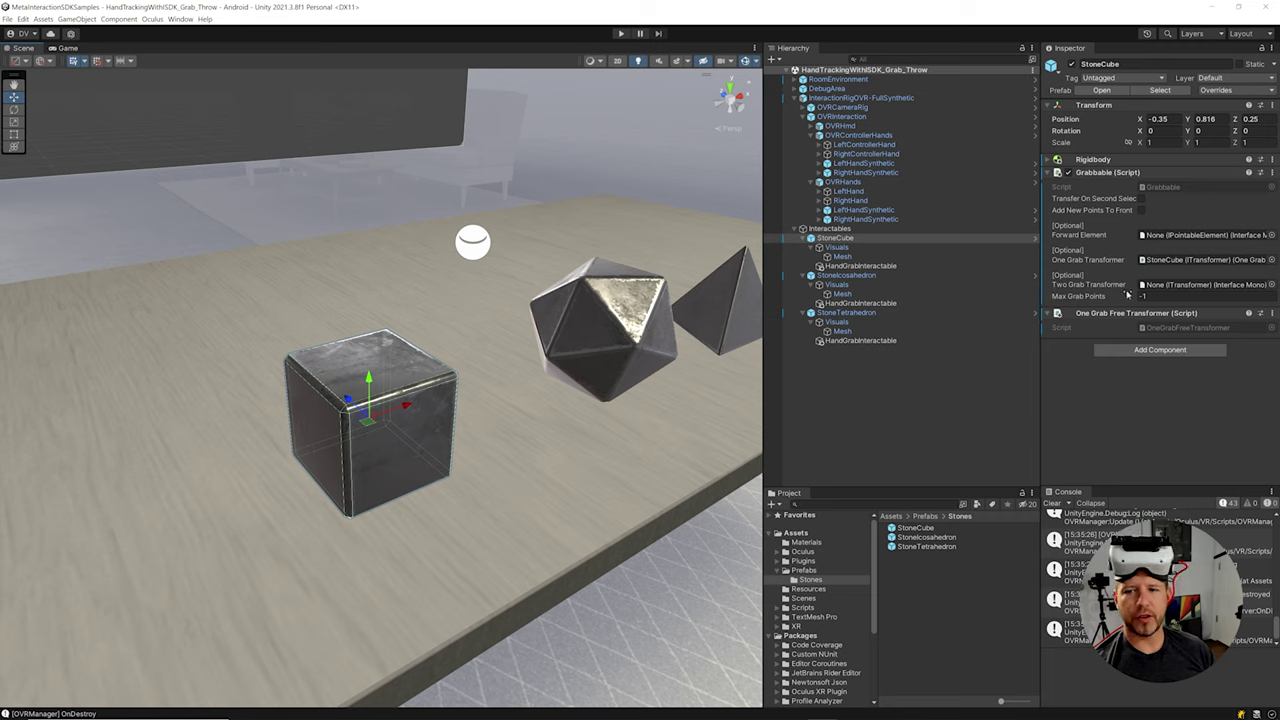
click(1159, 350)
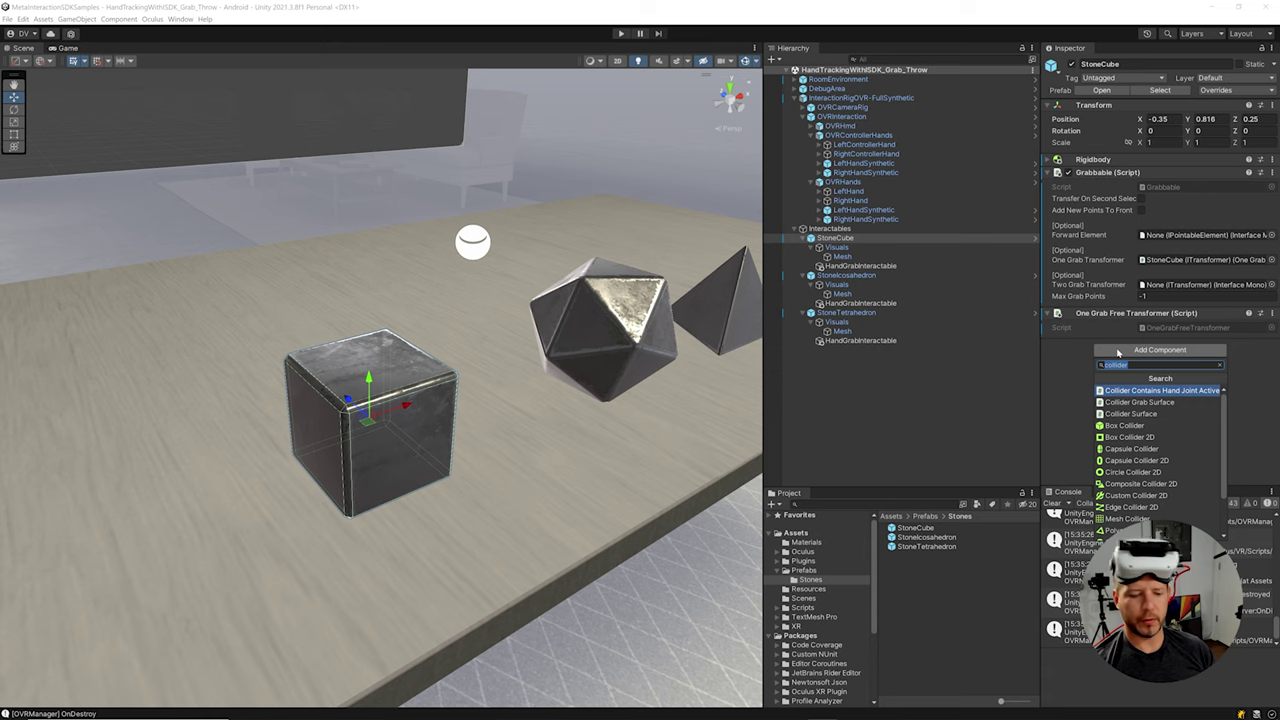
text(two)
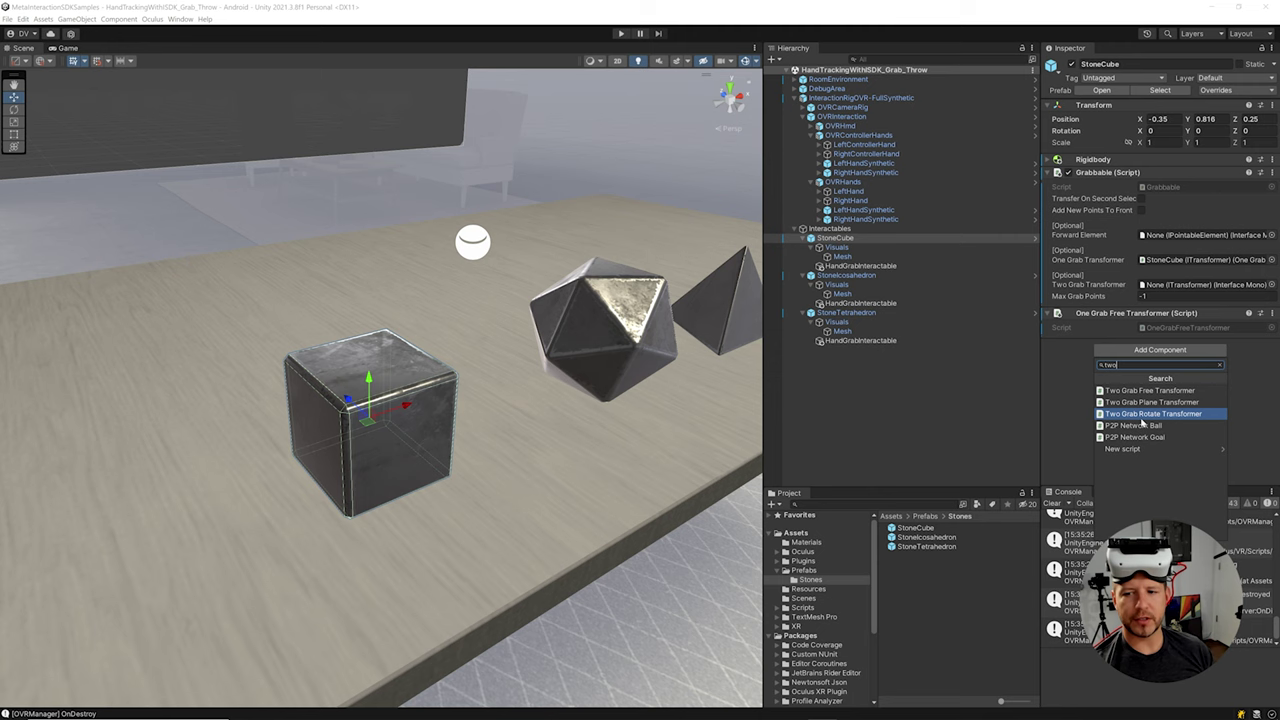
click(1148, 391)
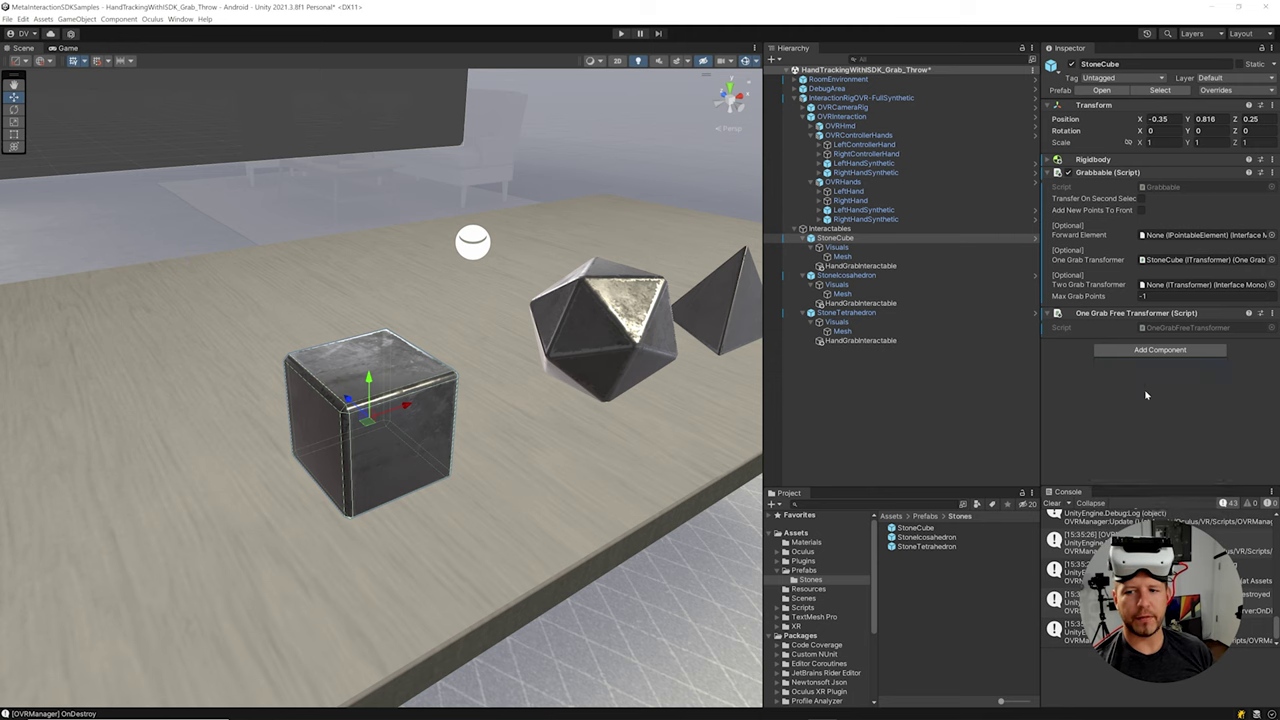
Step: Assign StoneCube's Two Grab Free Transformer as its Grabbable's Two Grab Transformer, with relative scale constraints of minimum 0 and maximum 2
drag(1132, 330, 1180, 292)
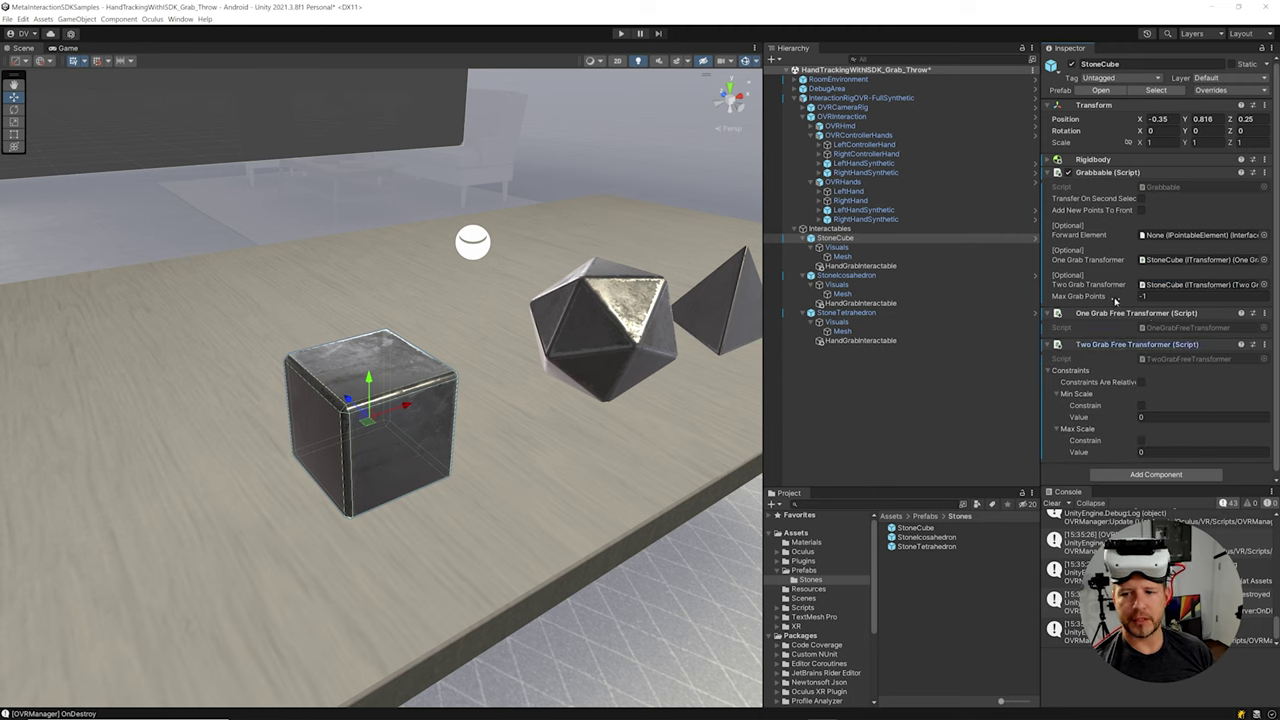
scroll(1109, 310, down, 1)
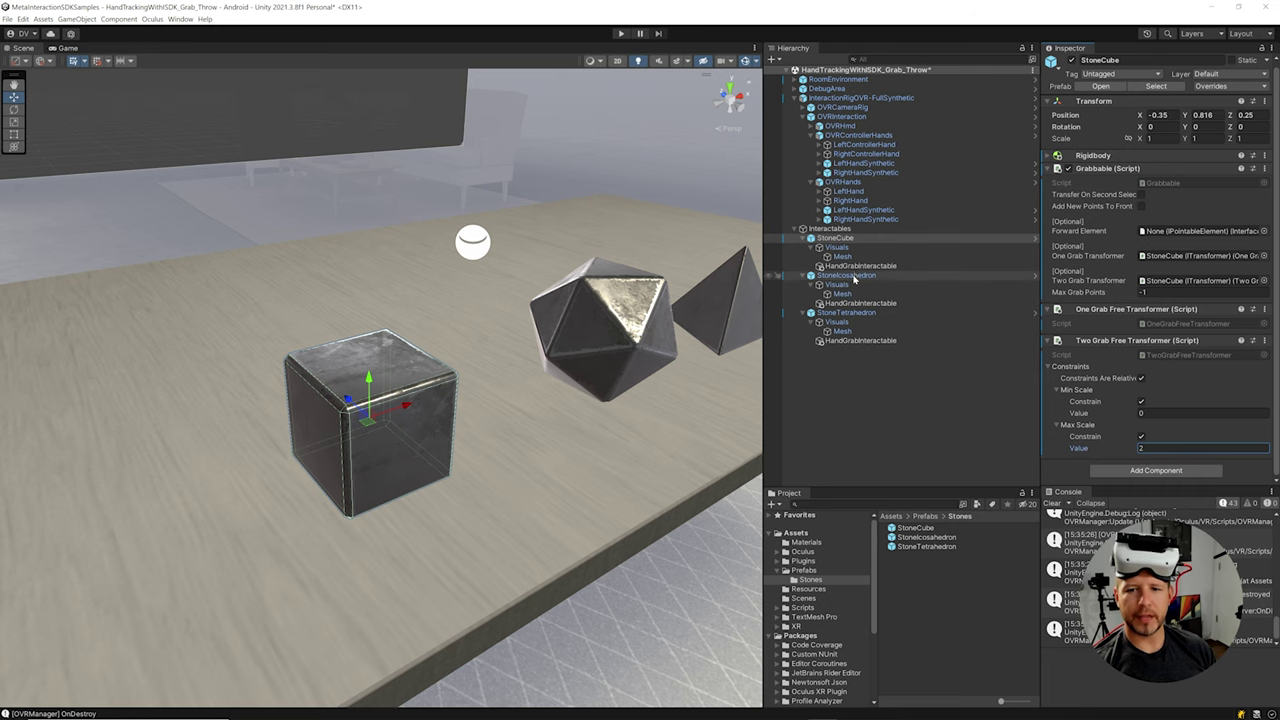
Step: Collapse StoneIcosahedron's One Grab Translate Transformer and add a Two Grab Rotate Transformer component to the object
click(848, 276)
key(f)
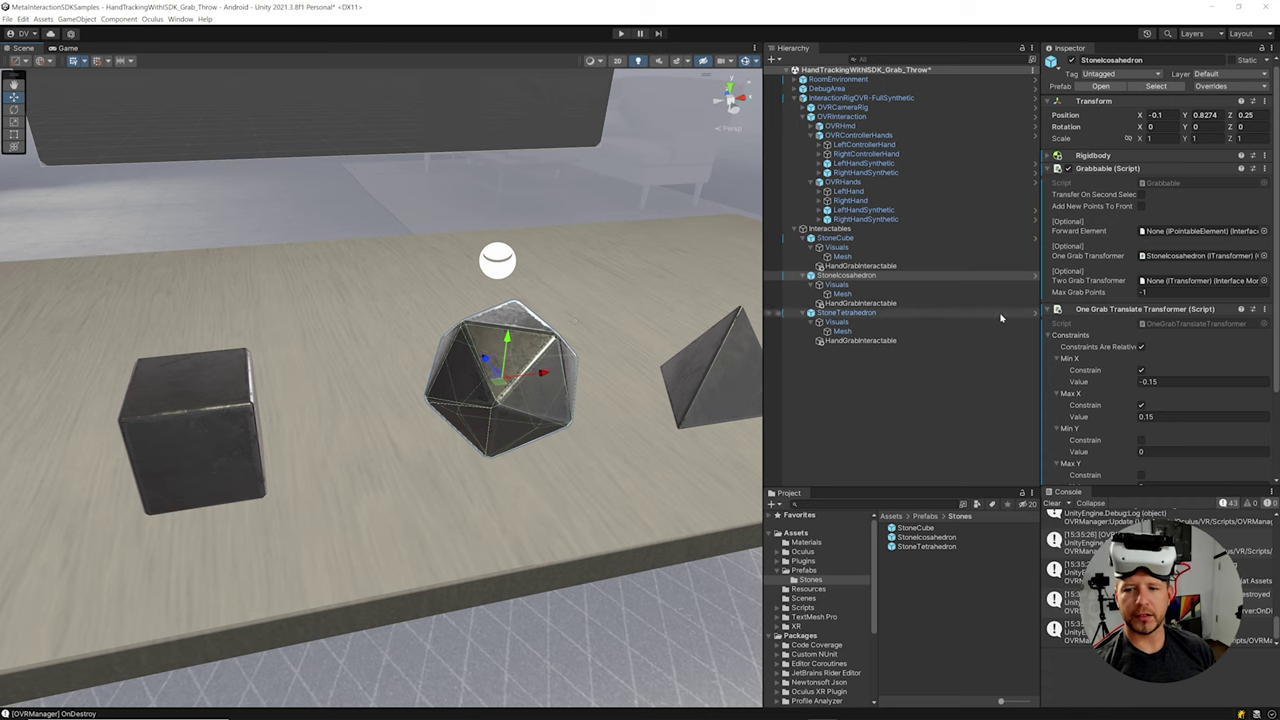
scroll(1090, 330, down, 3)
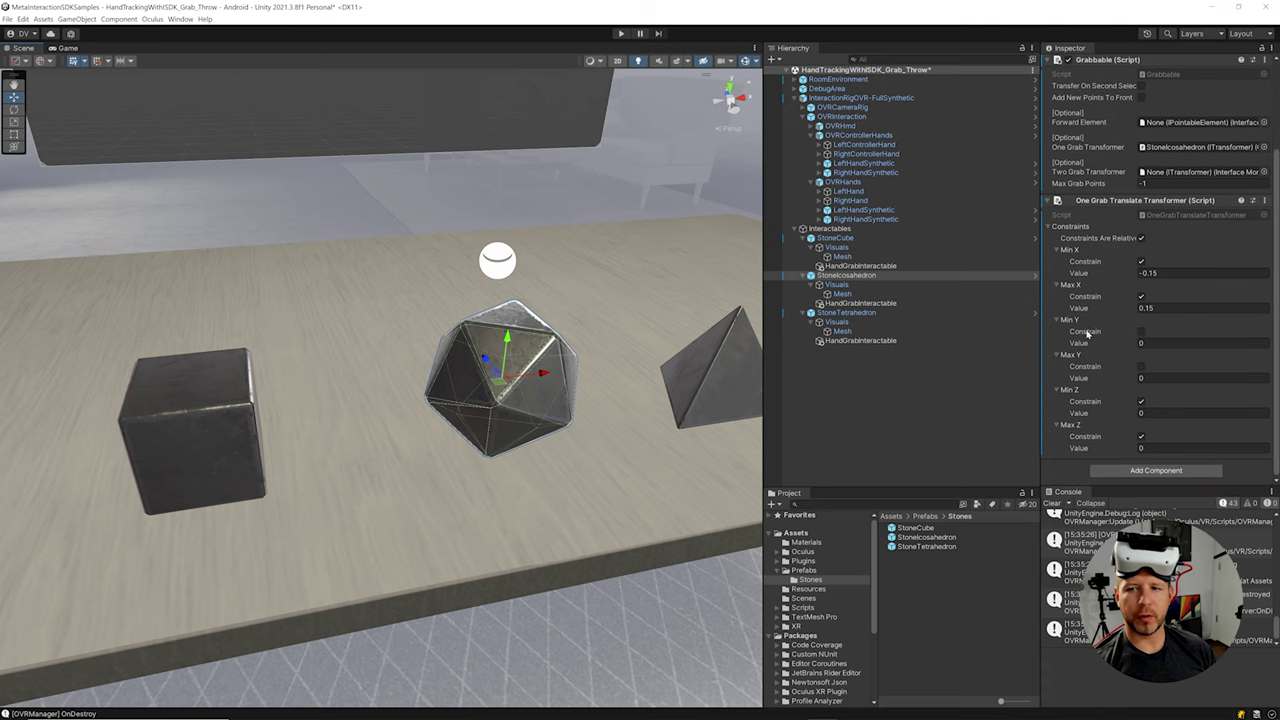
click(1127, 202)
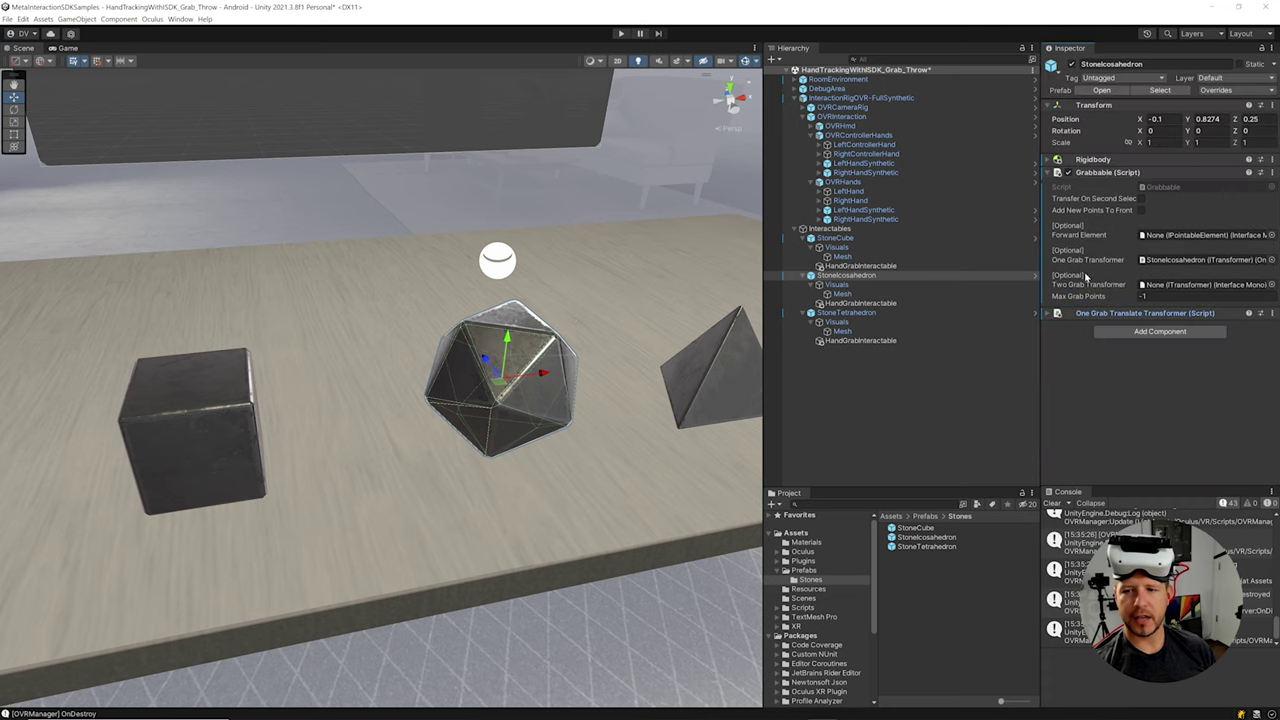
click(1112, 333)
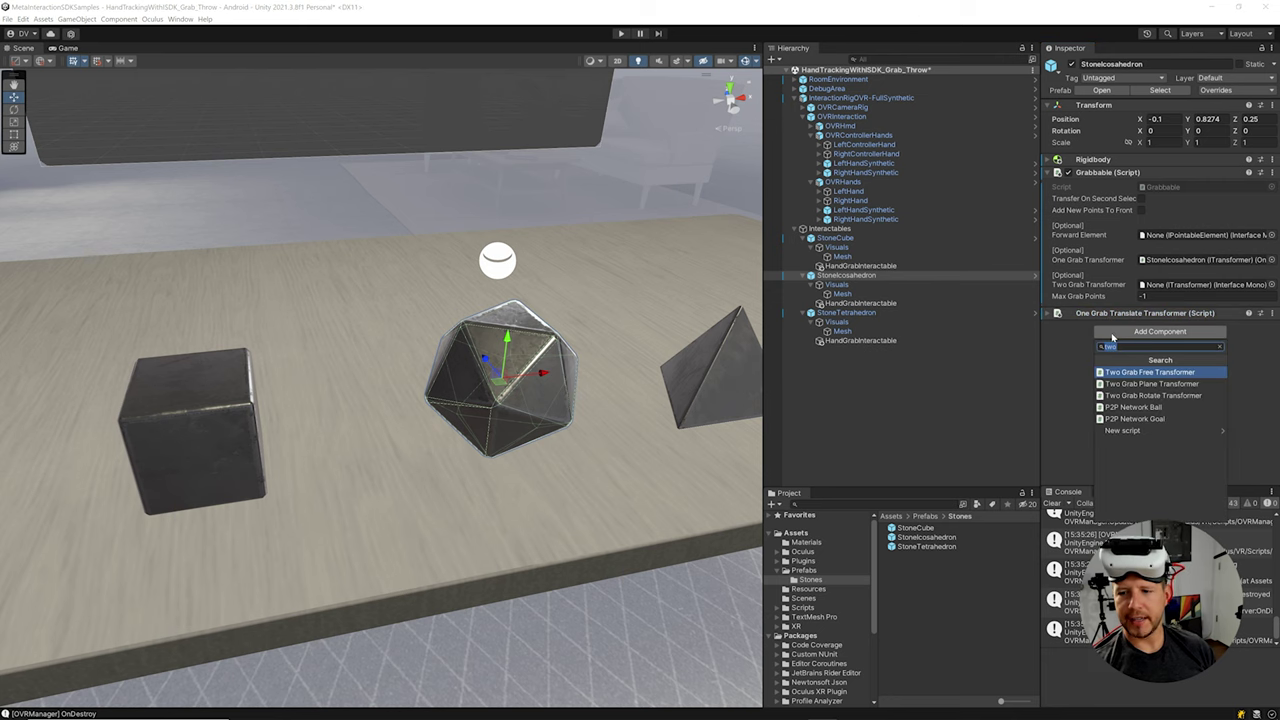
click(1132, 397)
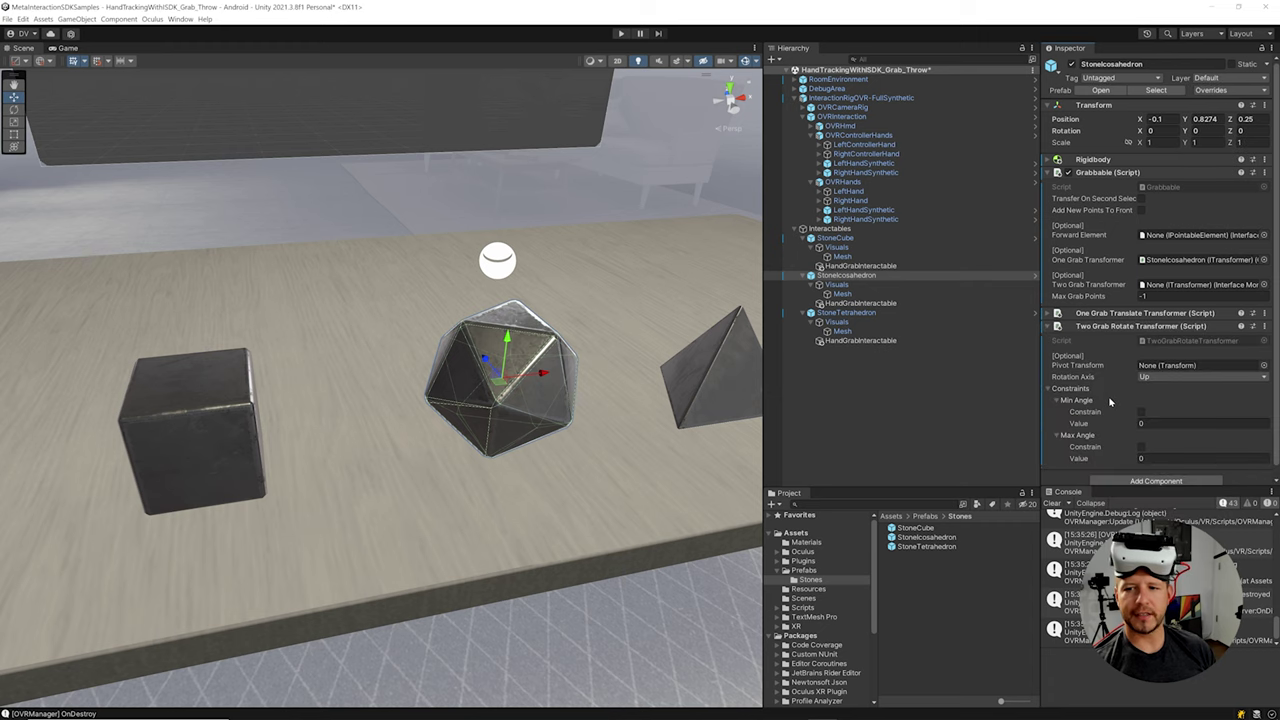
Step: Assign the Two Grab Rotate Transformer to StoneIcosahedron's Two Grab Transformer and set its rotation axis to Right
drag(1169, 287, 1171, 286)
click(1137, 380)
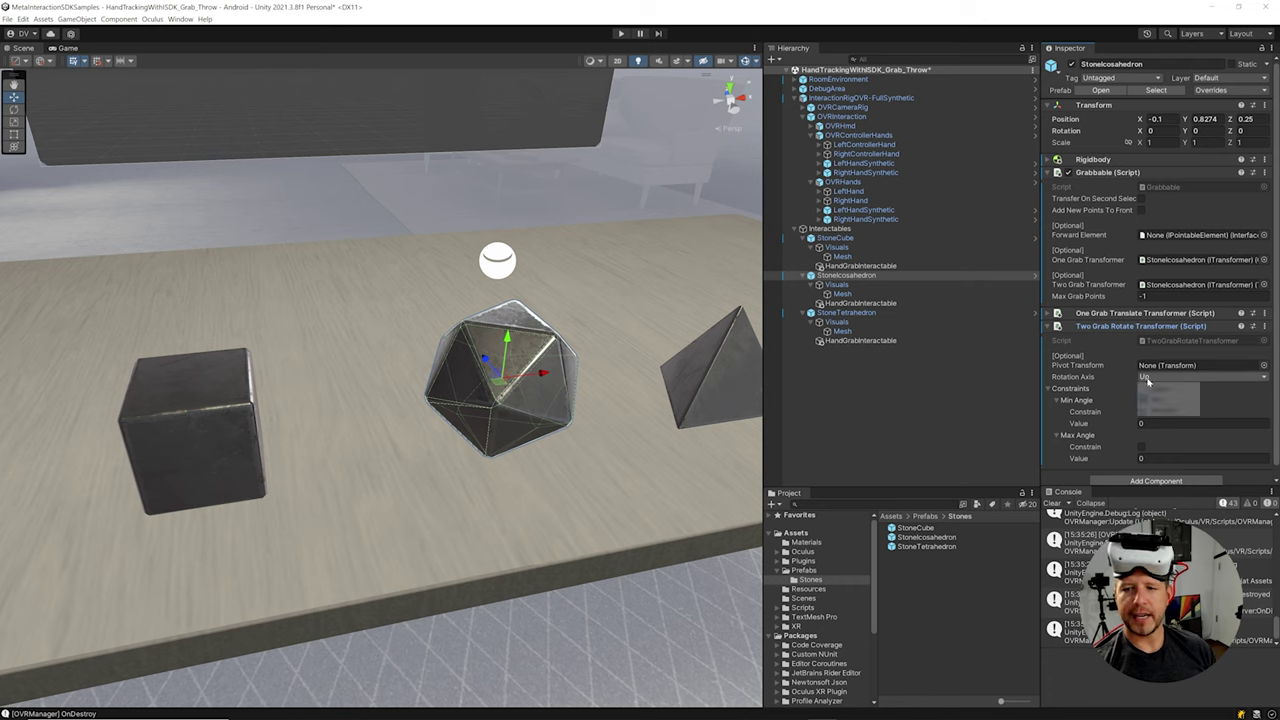
click(1155, 389)
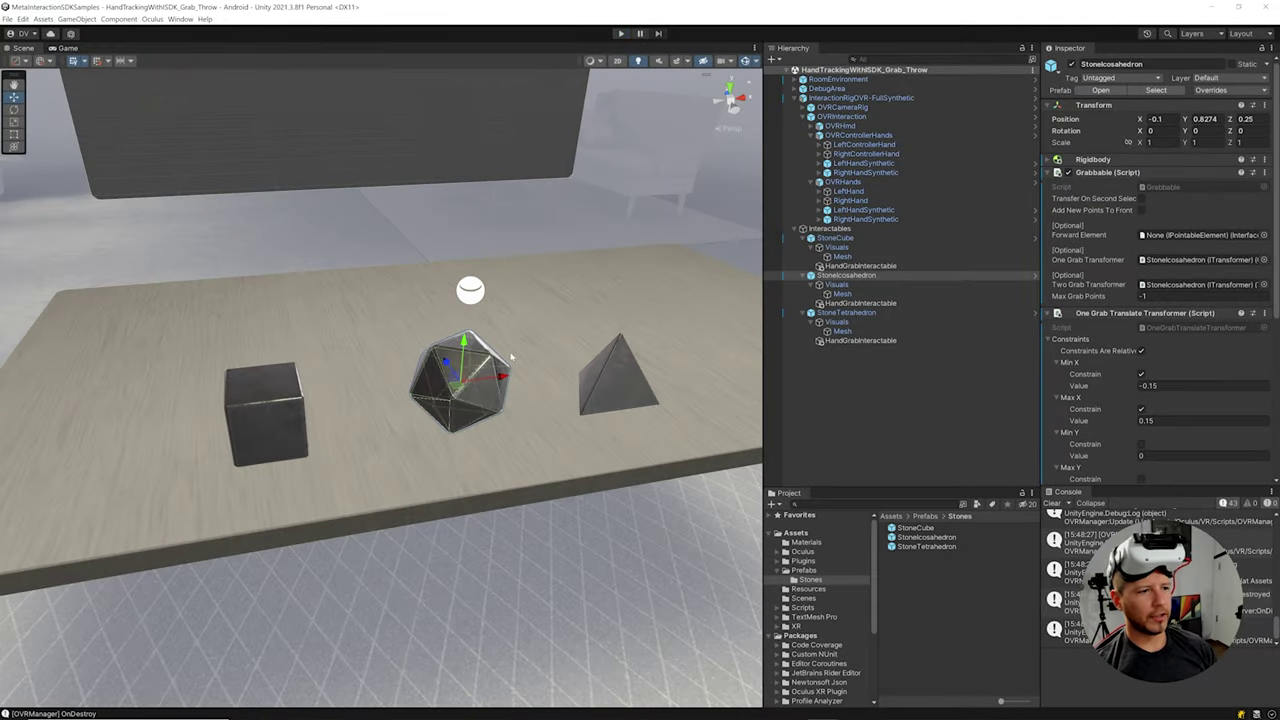
Step: Select StoneCube, StoneIcosahedron and StoneTetrahedron together, collapse their hierarchies, and set their Z position to 0.35
alt+drag(500, 348, 476, 392)
shift+click(474, 398)
shift+click(621, 367)
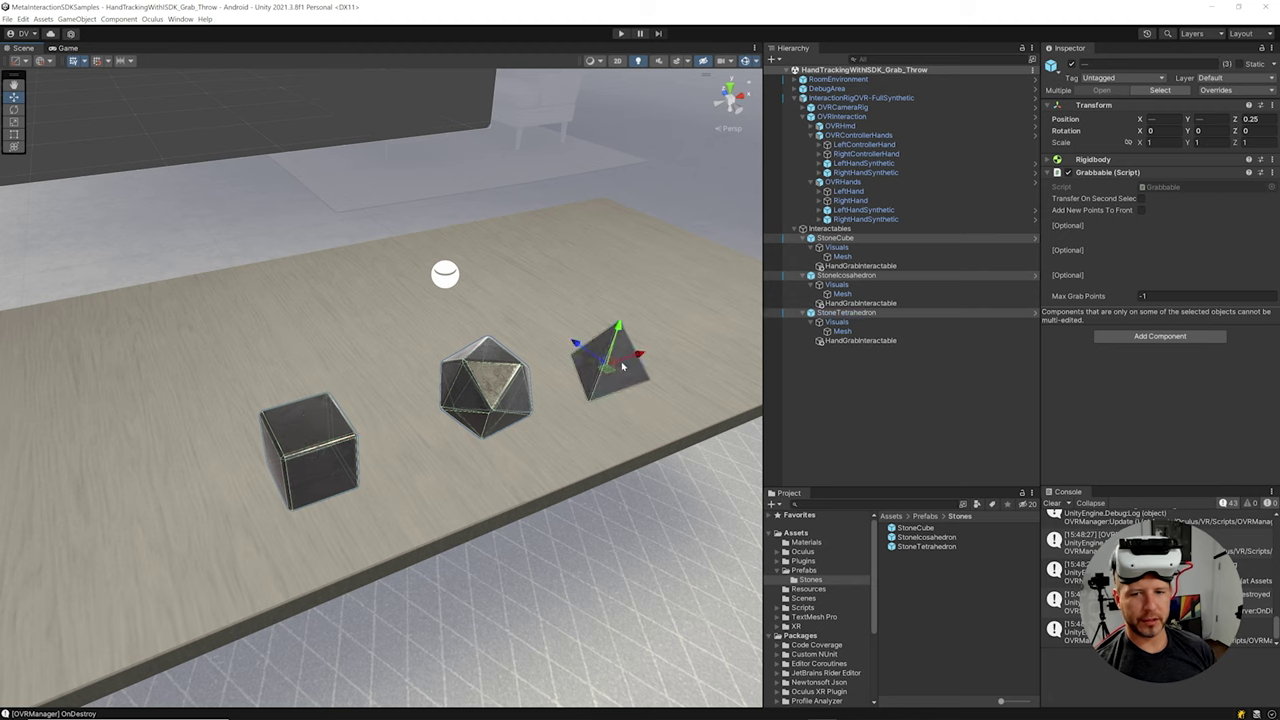
click(811, 238)
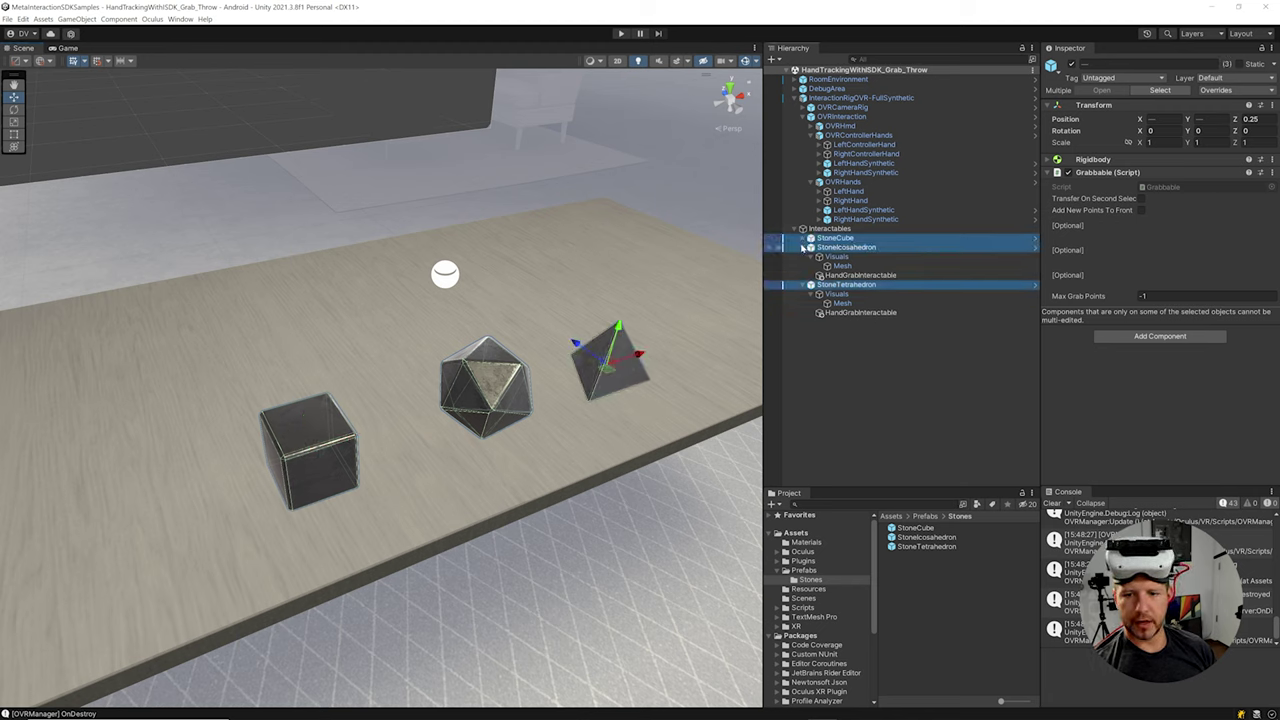
click(811, 247)
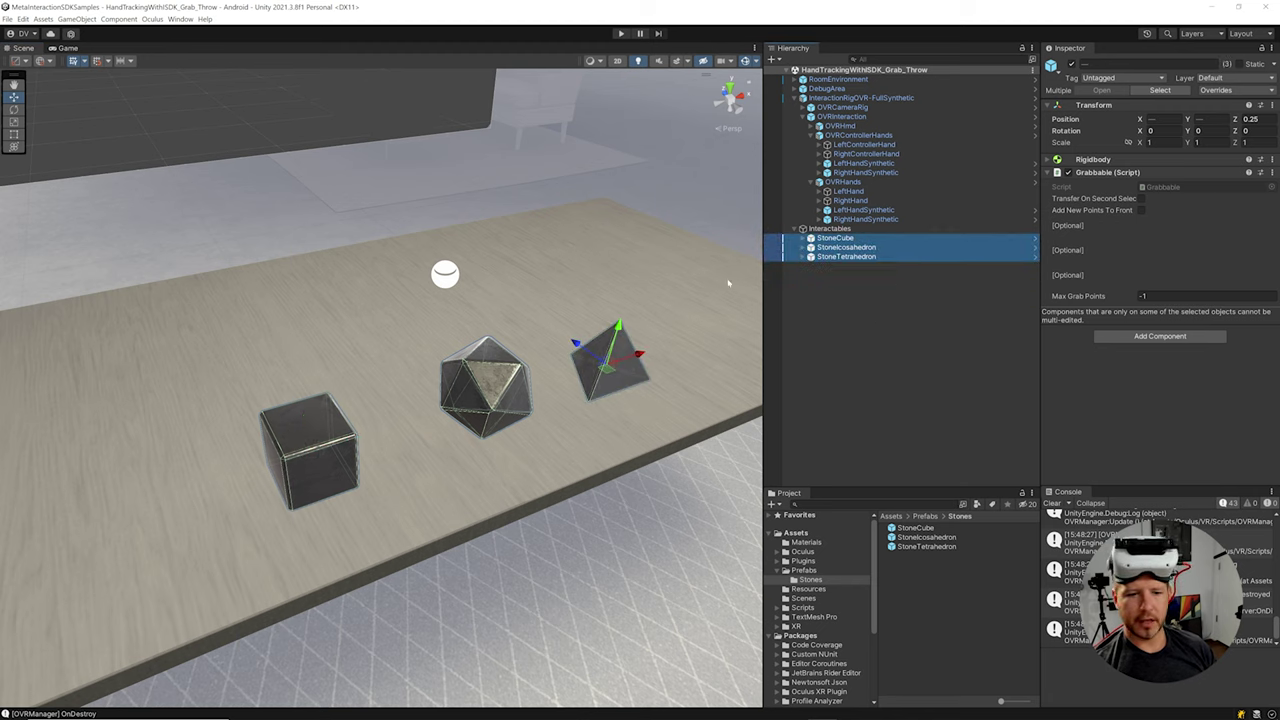
click(1262, 119)
text(0.34)
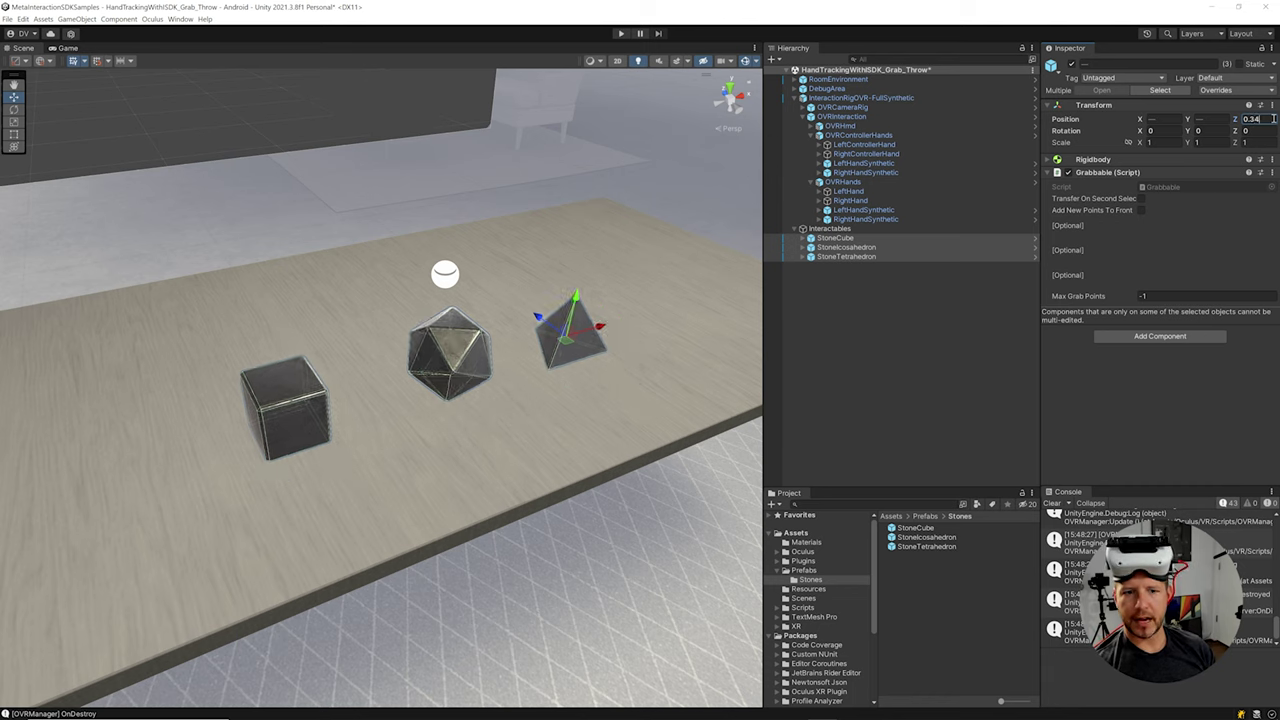
key(BackSpace)
text(5)
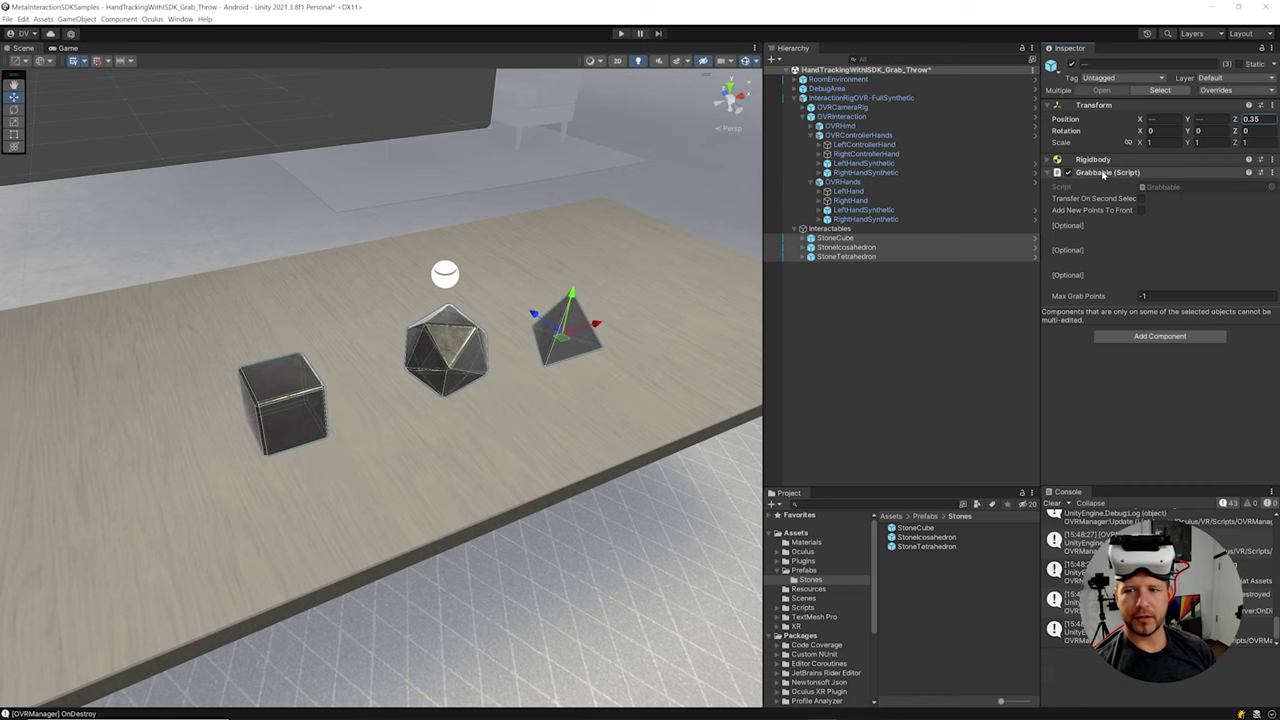
Step: Duplicate StoneCube and rename the copy StoneCubeThrow
click(866, 219)
click(836, 238)
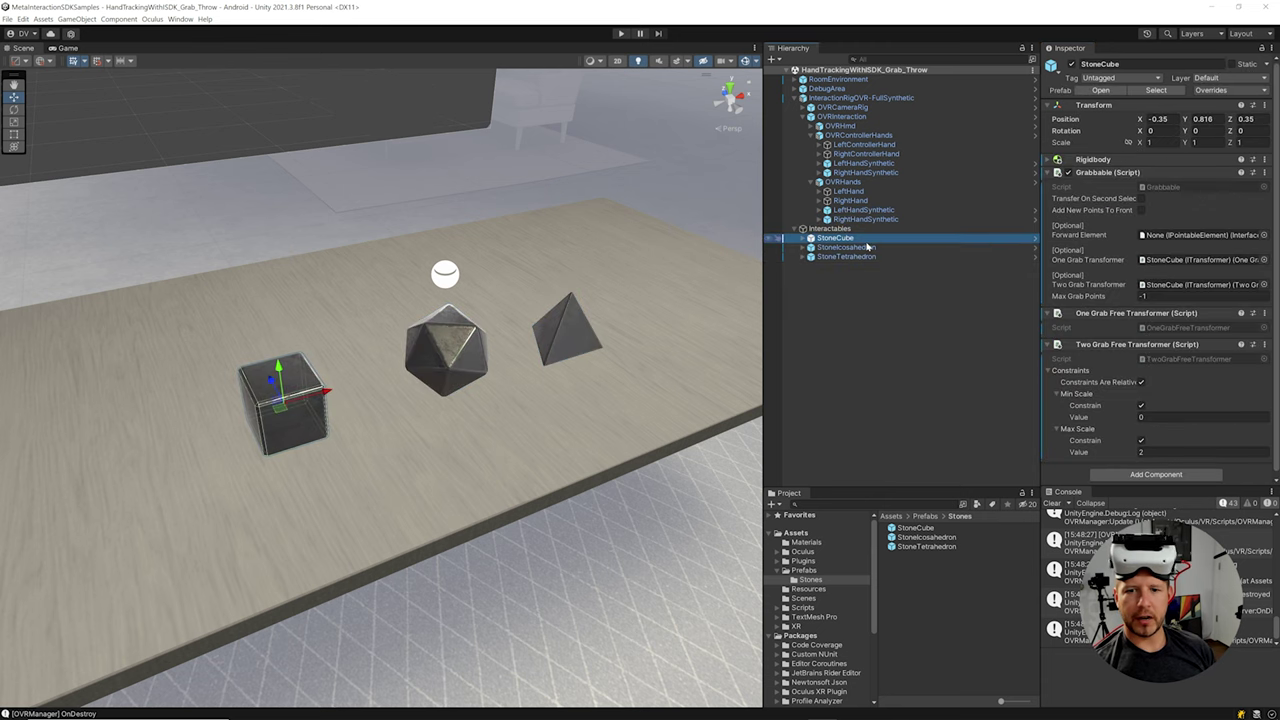
key(ctrl+d)
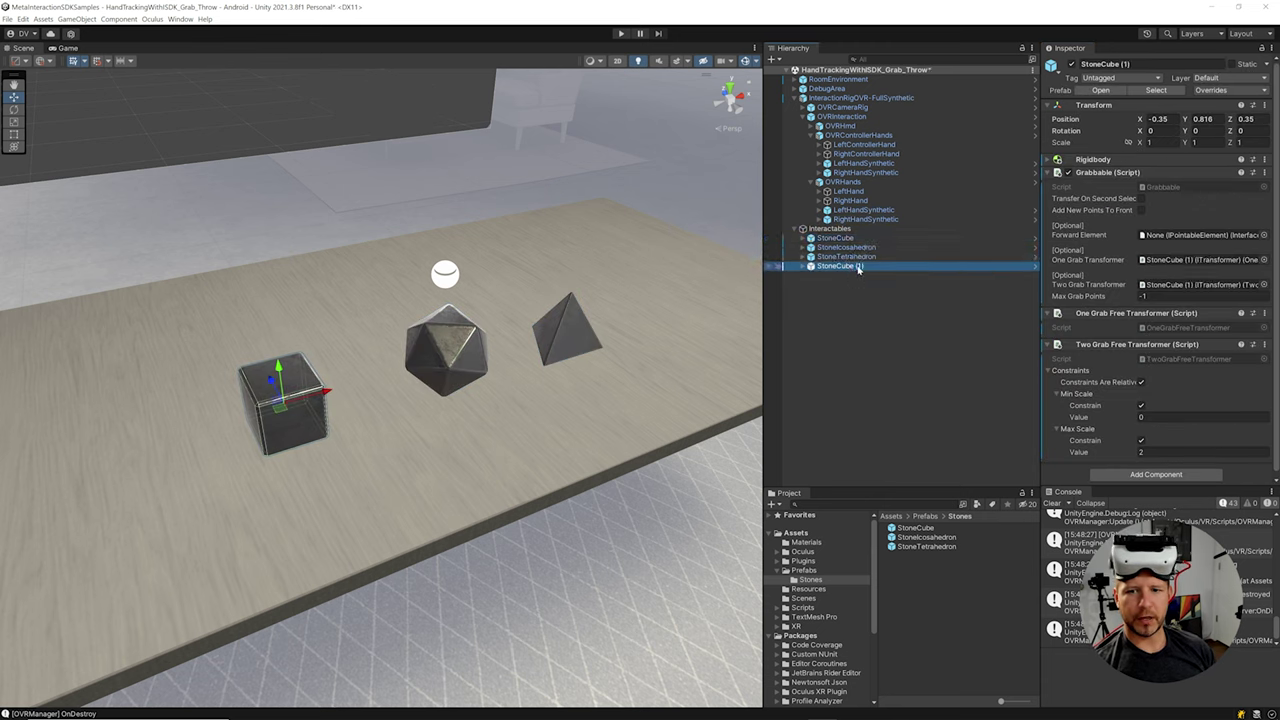
click(865, 267)
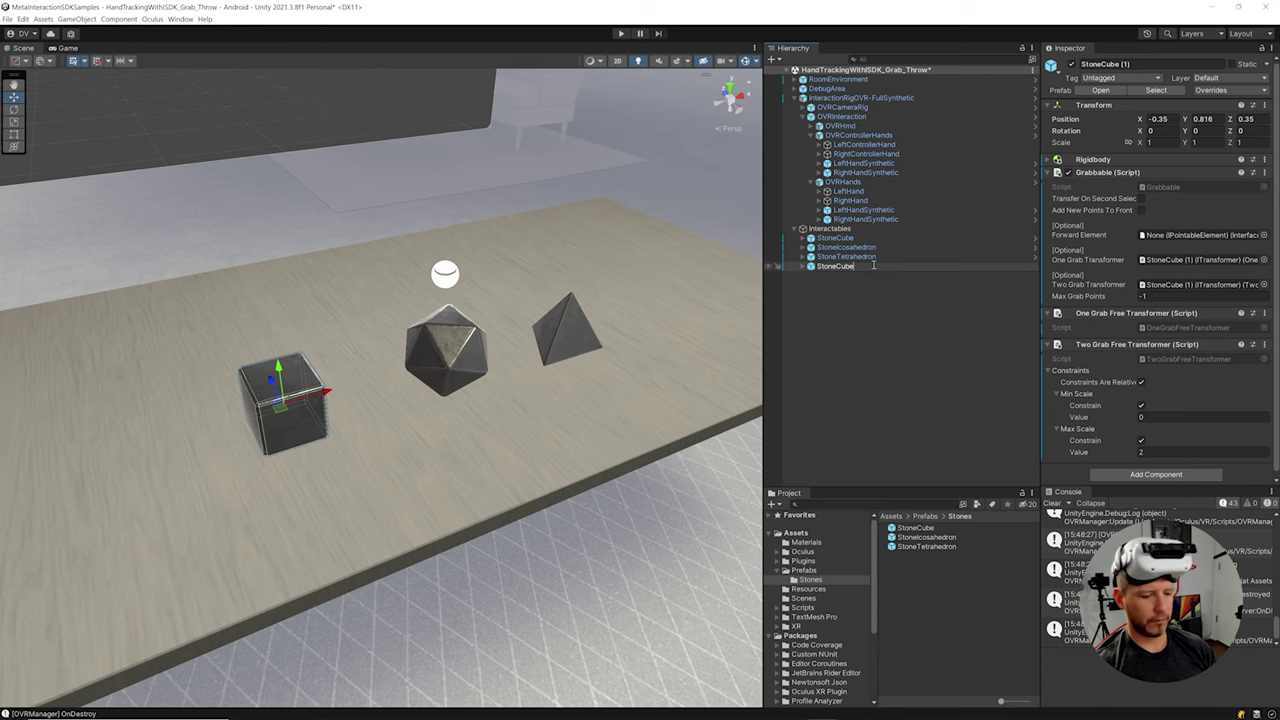
text(Throw)
key(Return)
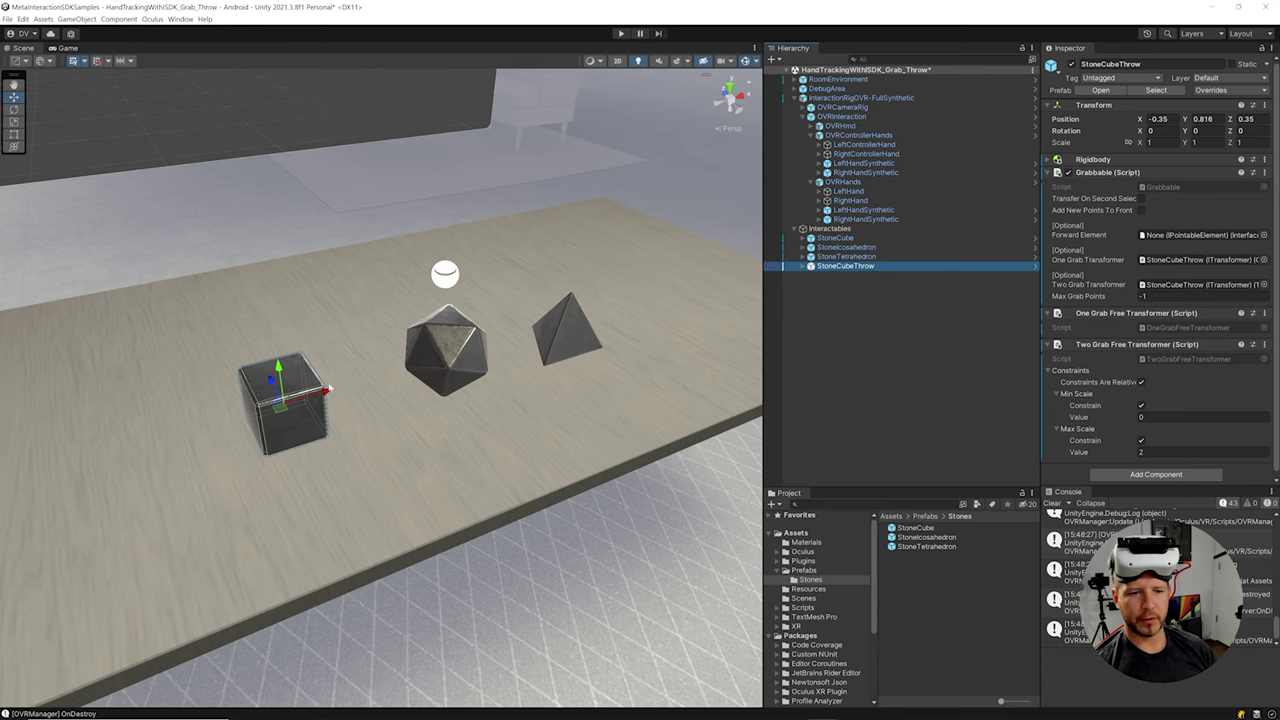
Step: Move StoneCubeThrow along the Z axis to about 0.18, in front of the original StoneCube
alt+drag(330, 390, 390, 388)
drag(300, 398, 405, 452)
alt+drag(405, 452, 784, 294)
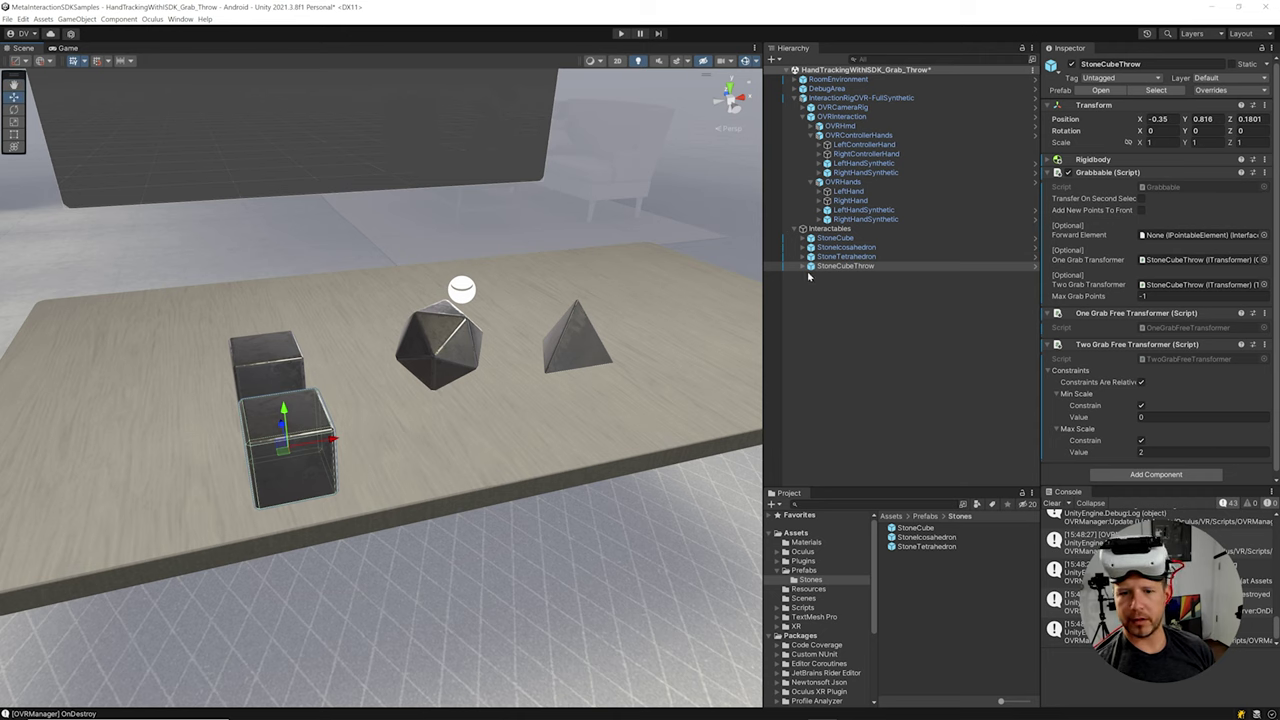
Step: Set the scale of the Mesh object under StoneCubeThrow's Visuals to 1 on X, Y and Z
click(811, 276)
click(842, 284)
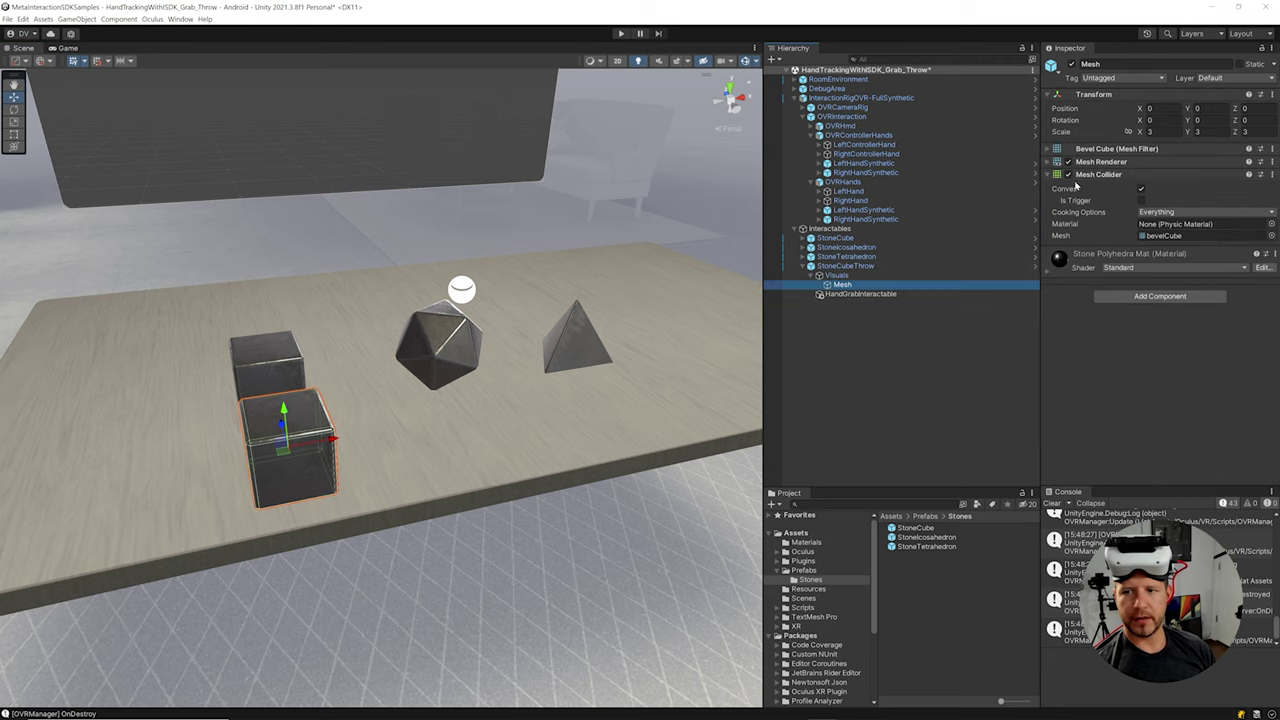
text(1)
key(Tab)
text(1)
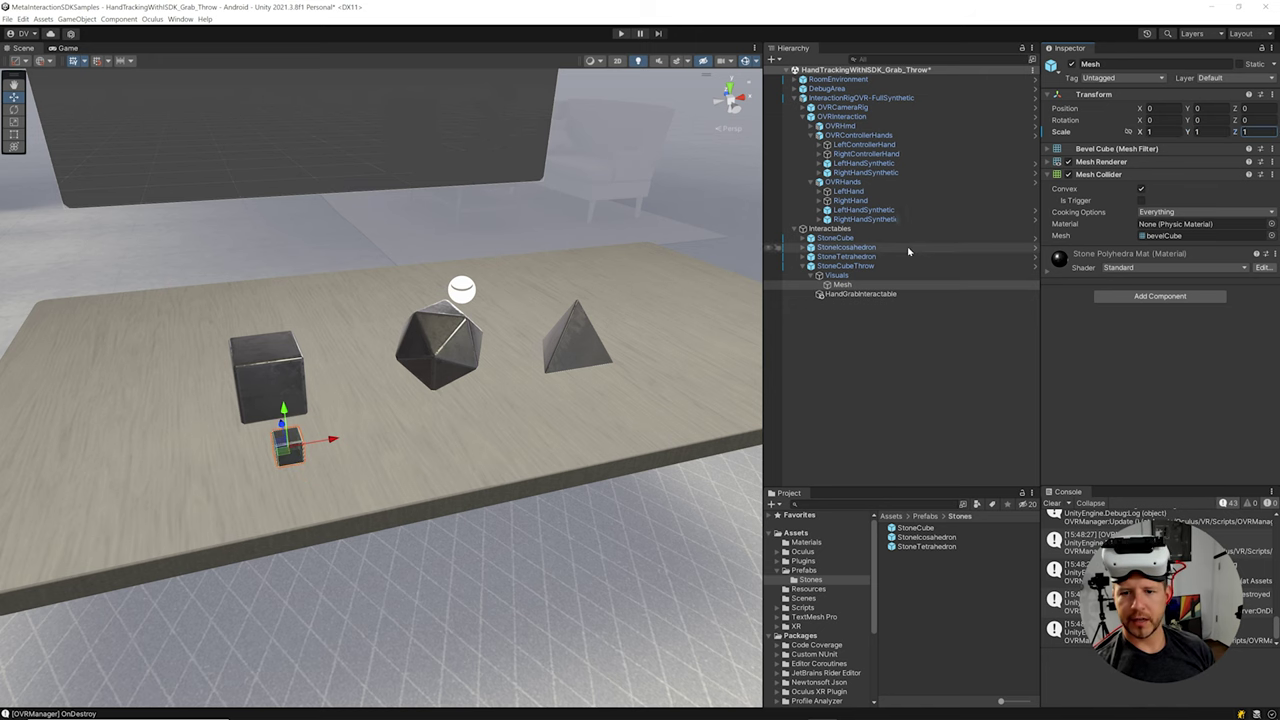
Step: Examine the shrunken StoneCubeThrow in the scene and review its Rigidbody settings, including gravity and kinematic
double_click(880, 266)
alt+drag(412, 417, 427, 384)
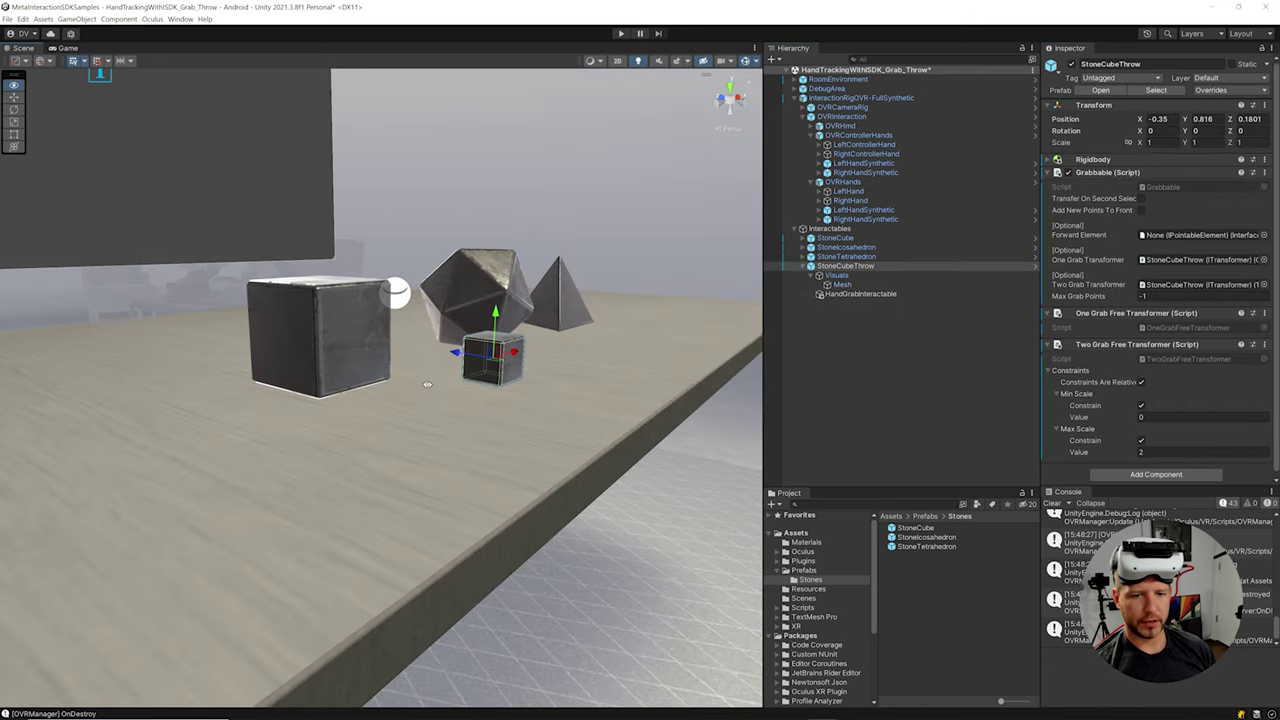
drag(483, 330, 483, 354)
alt+drag(483, 354, 389, 397)
alt+drag(344, 401, 384, 493)
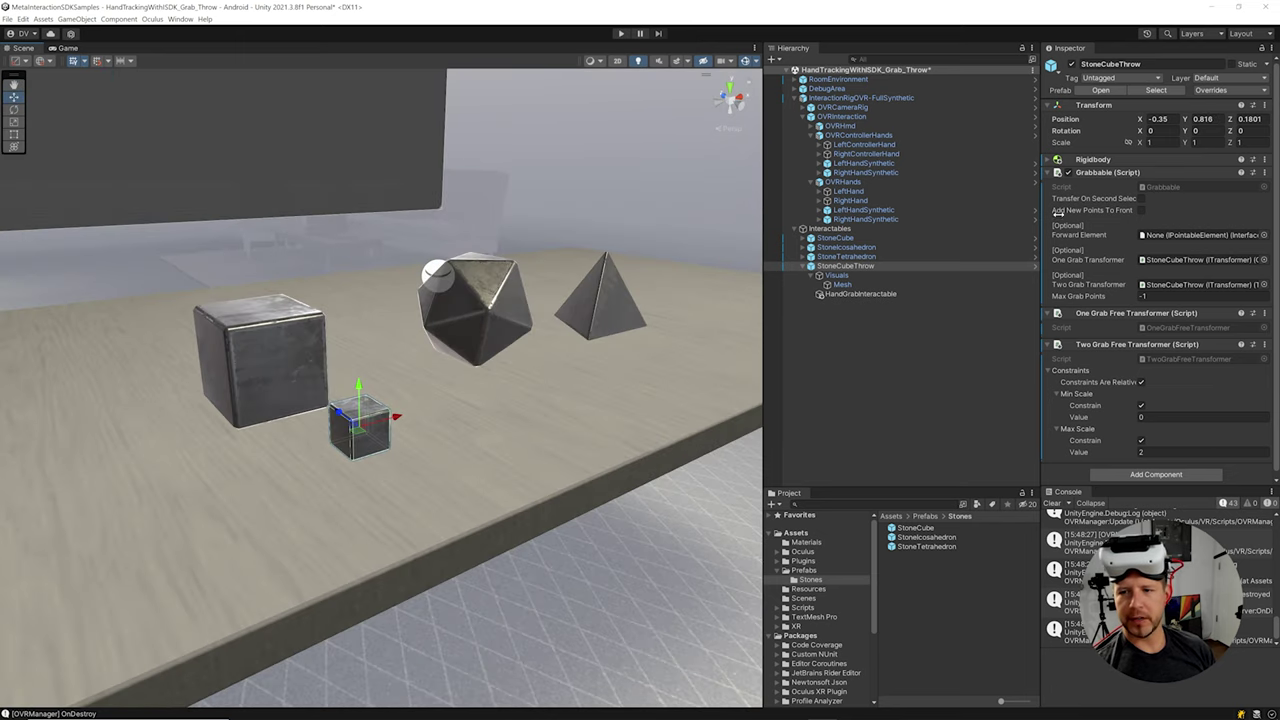
click(1097, 161)
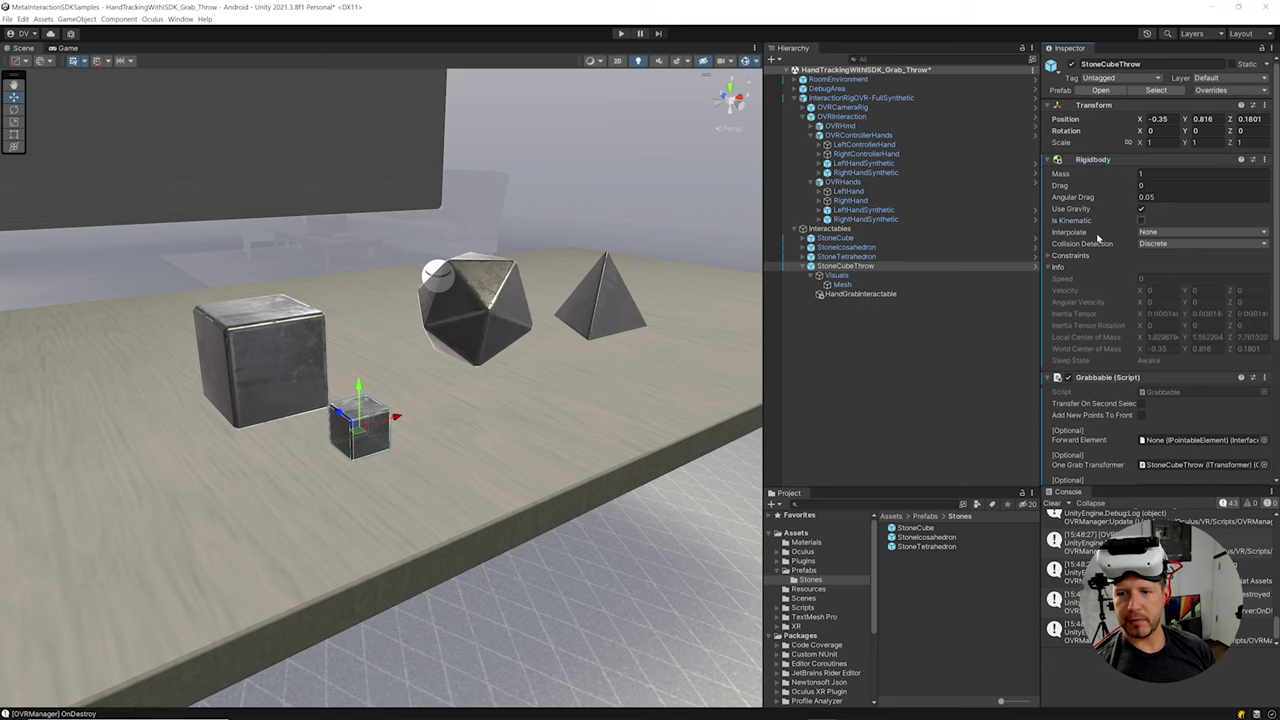
click(806, 267)
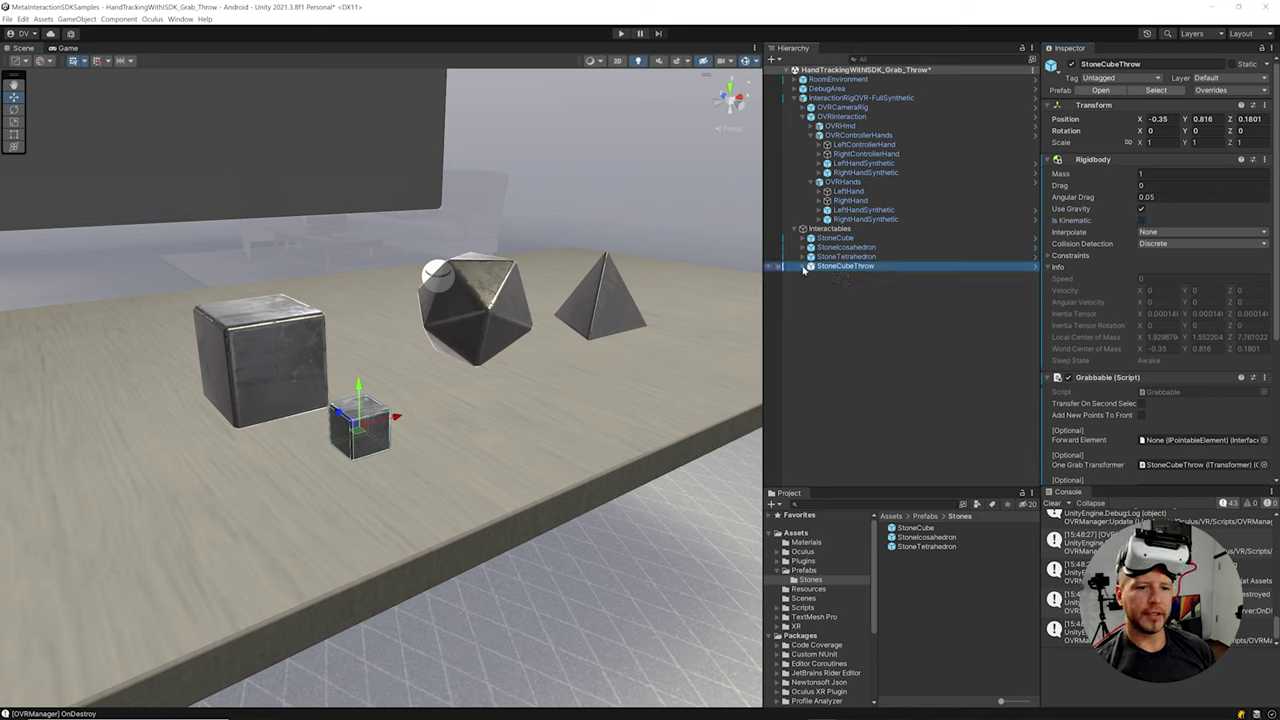
Step: Collapse StoneCubeThrow's Rigidbody, Two Grab Free Transformer and One Grab Free Transformer components
click(1118, 160)
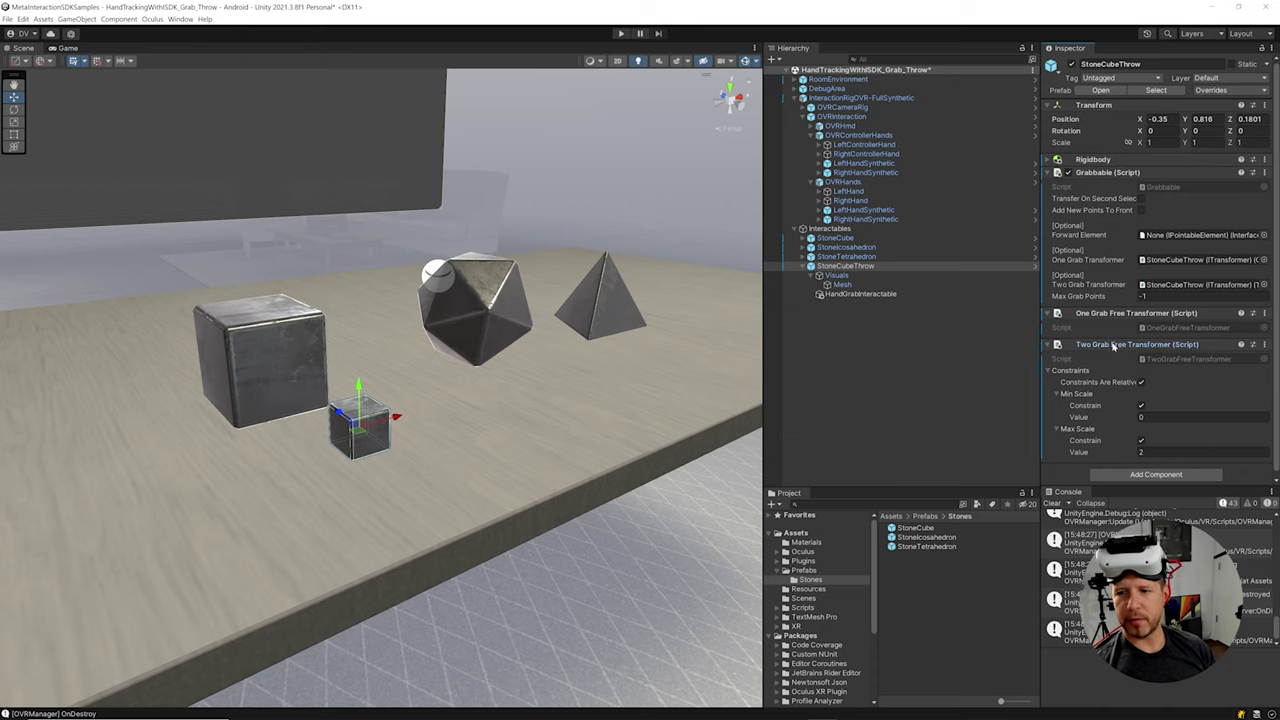
click(1110, 344)
click(1110, 313)
Step: Move StoneCubeThrow's Rigidbody component down below the Two Grab Free Transformer
drag(1092, 174, 1106, 342)
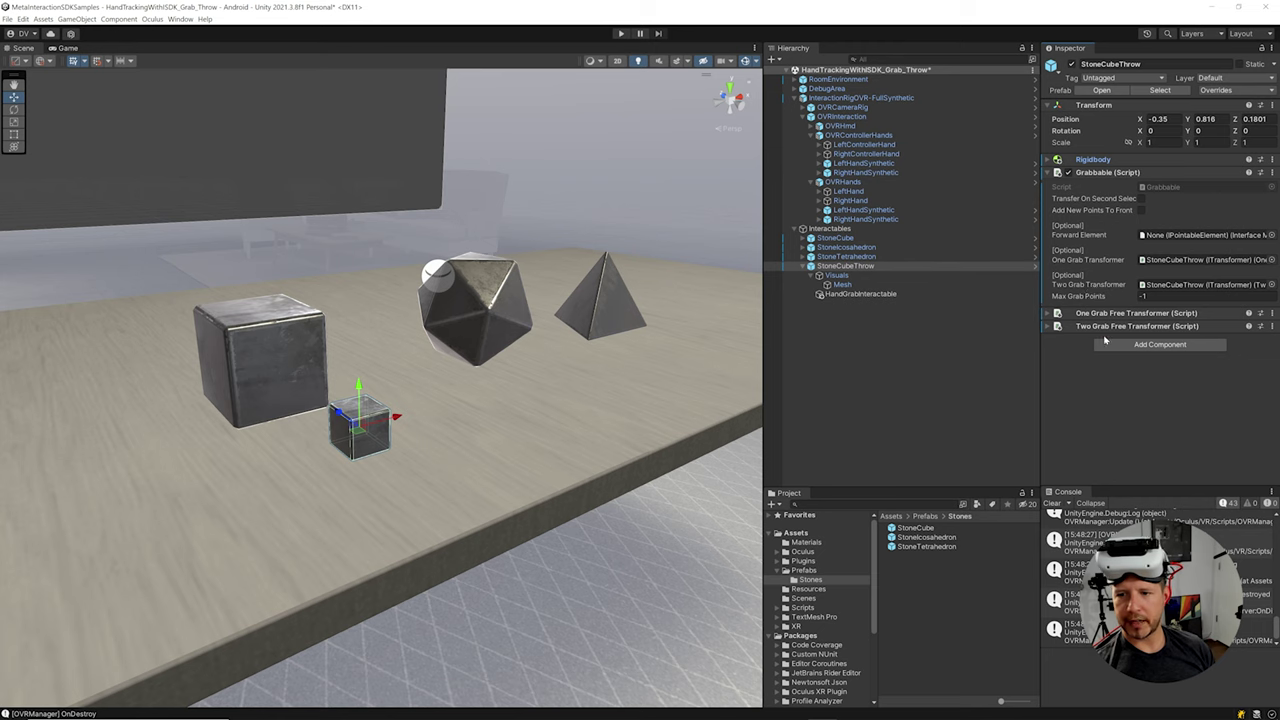
right_click(1114, 161)
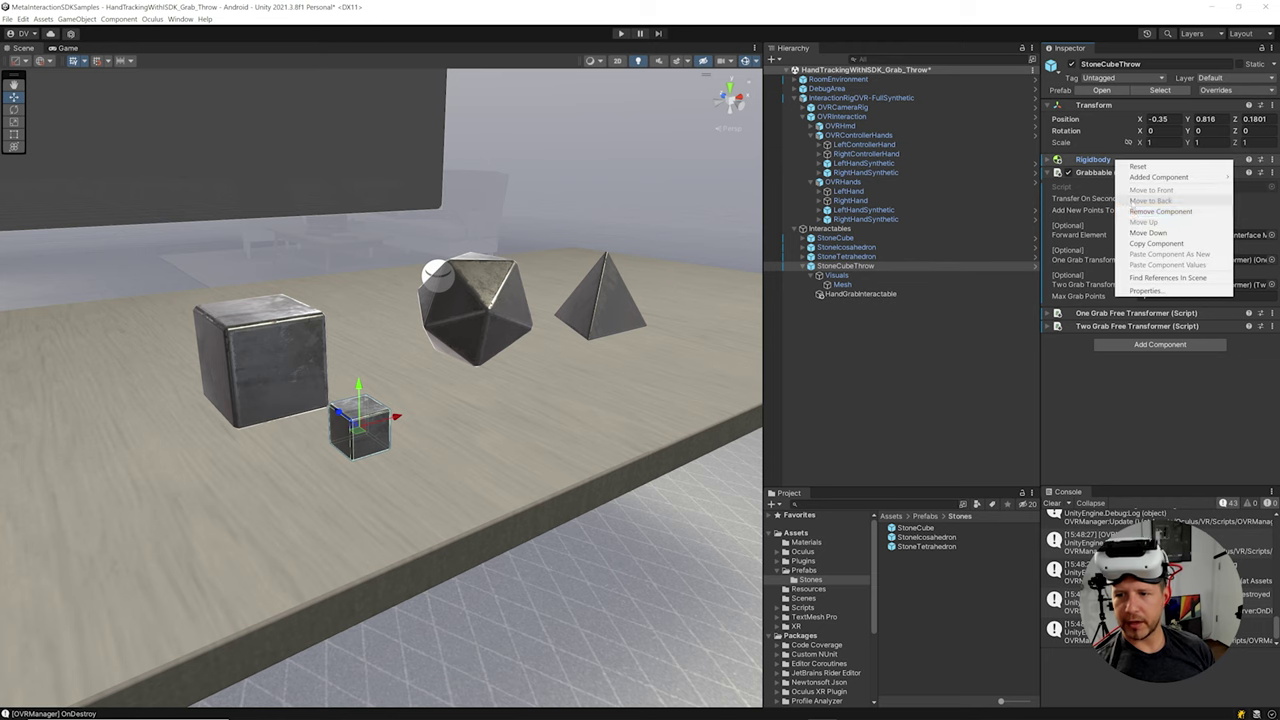
click(1120, 212)
right_click(1092, 300)
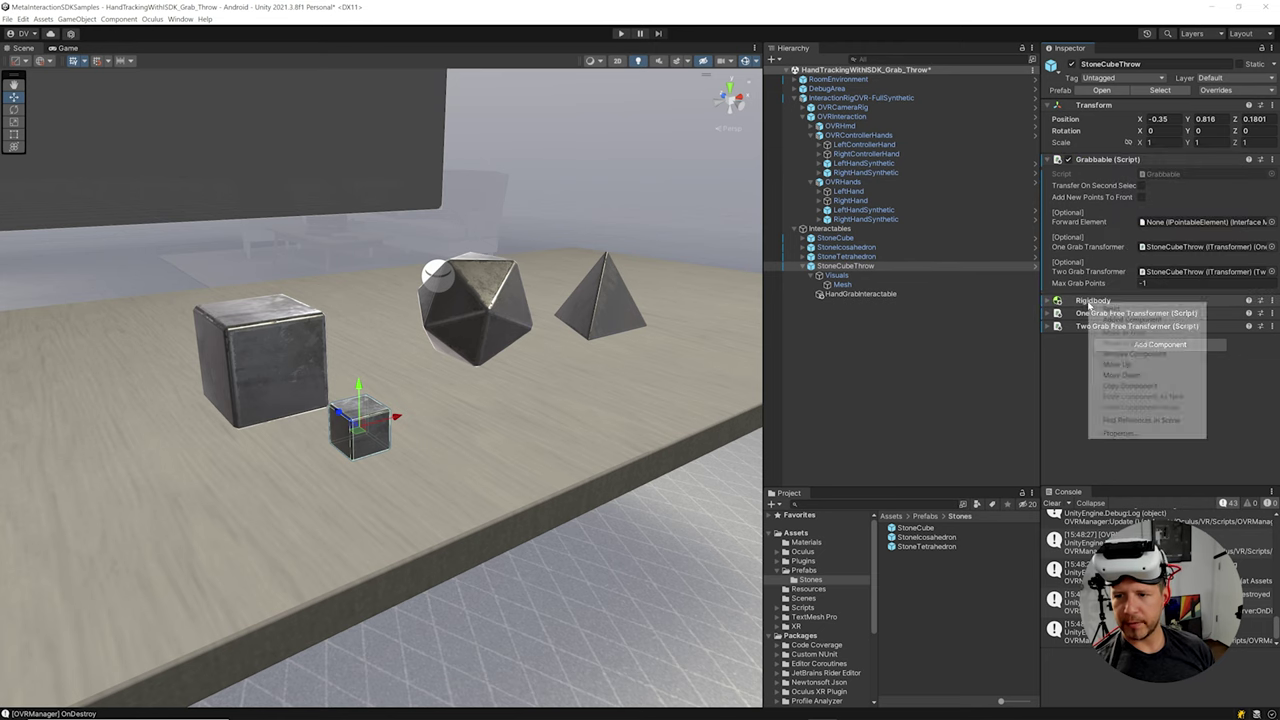
click(1110, 374)
right_click(1106, 316)
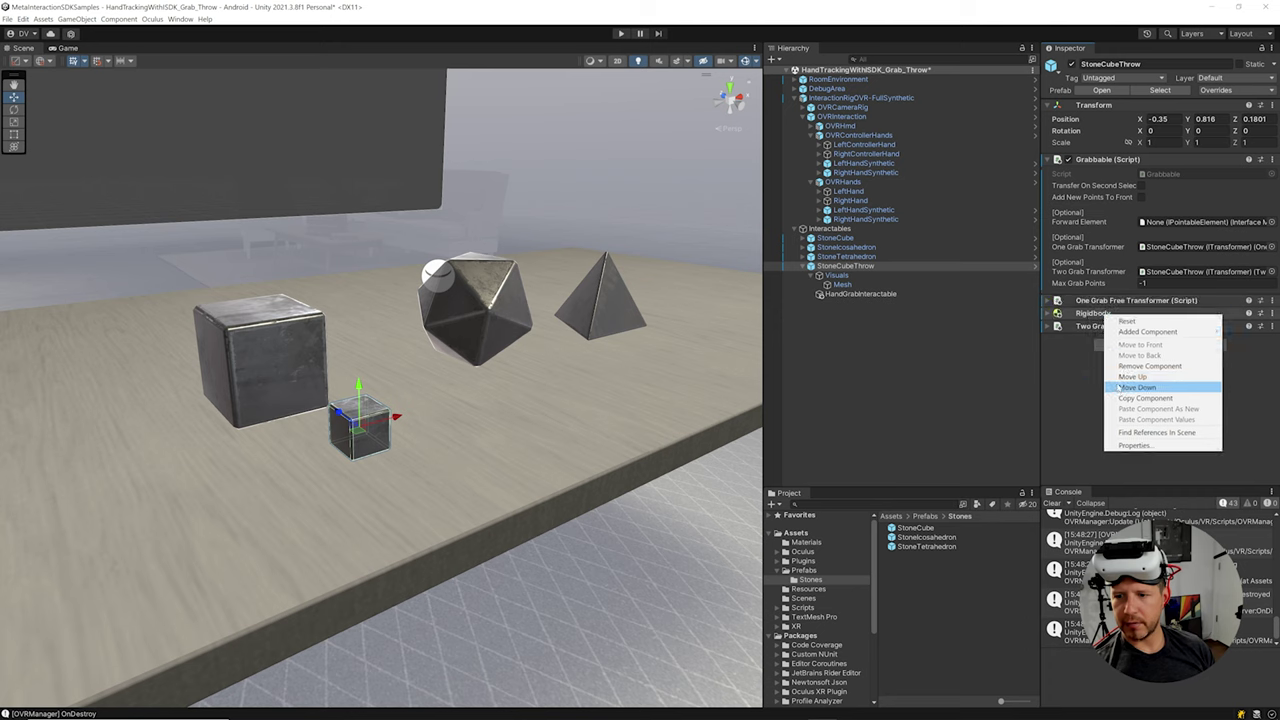
click(1112, 385)
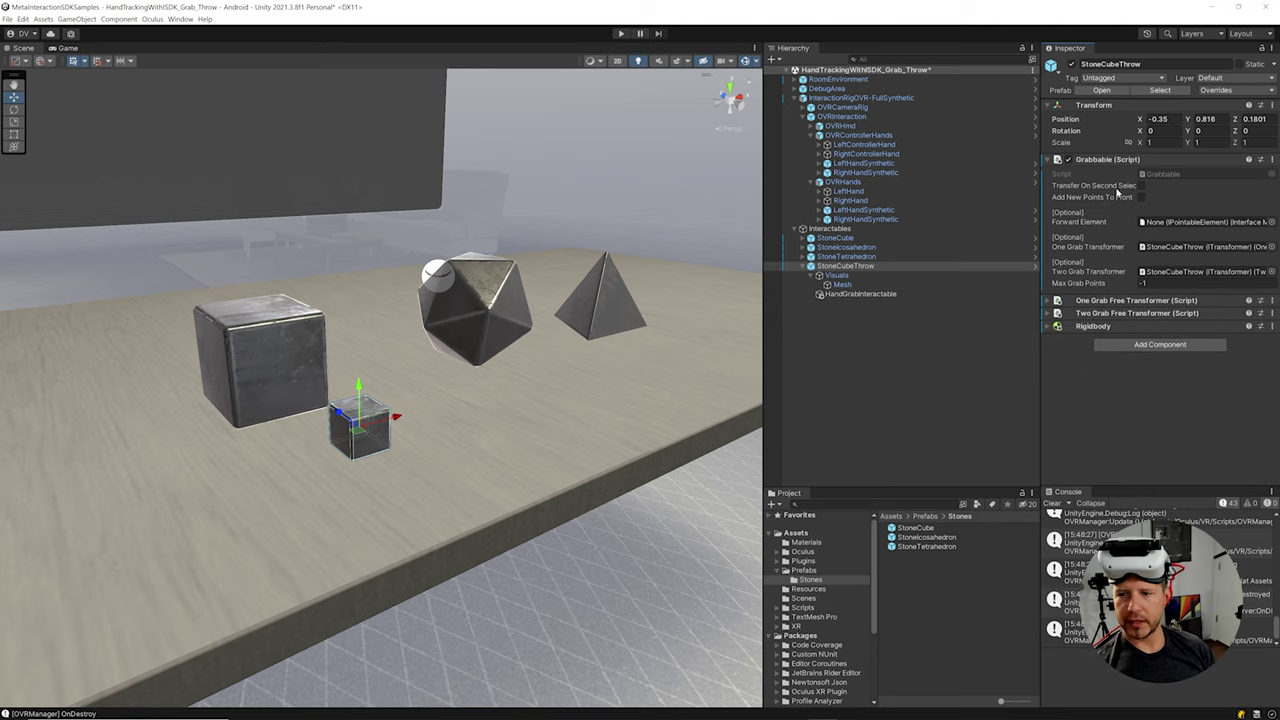
Step: Collapse the Grabbable component and add a Physics Grabbable component to StoneCubeThrow
click(1110, 160)
click(1117, 216)
text(two)
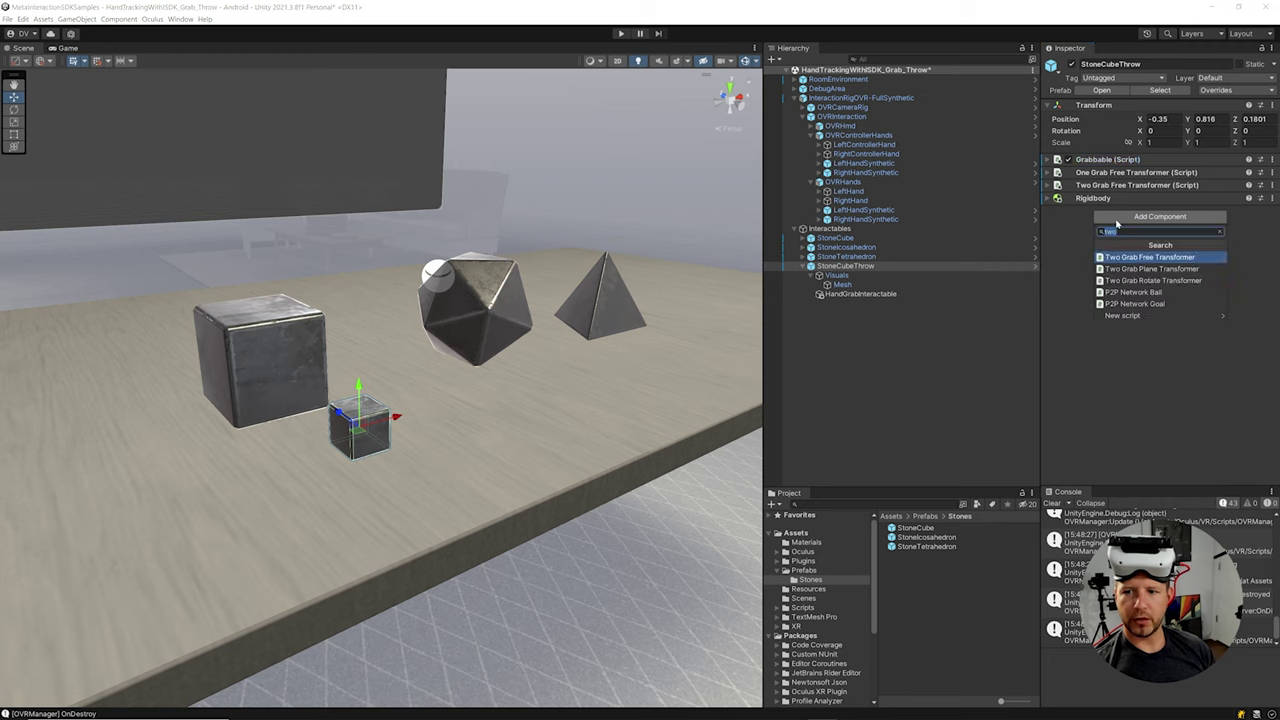
text(physic)
key(Down)
key(Return)
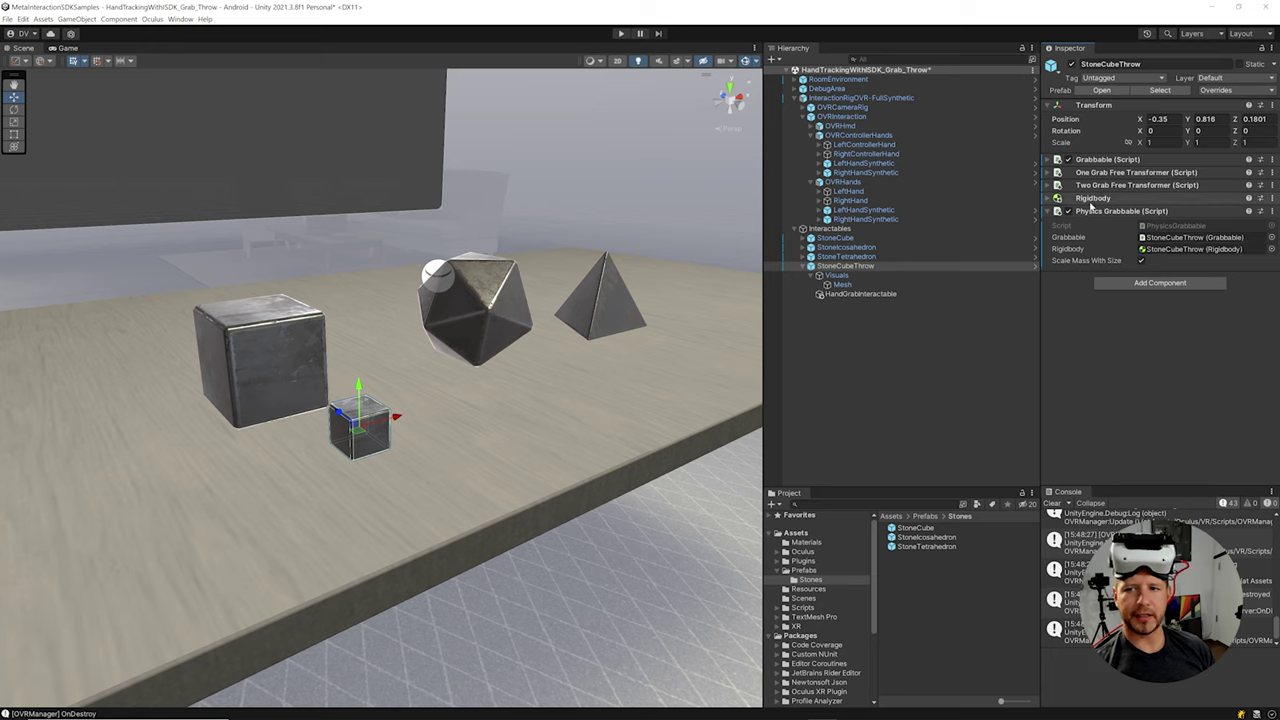
Step: Assign StoneCubeThrow as the Physics Grabbable of its child HandGrabInteractable and save the scene
click(840, 294)
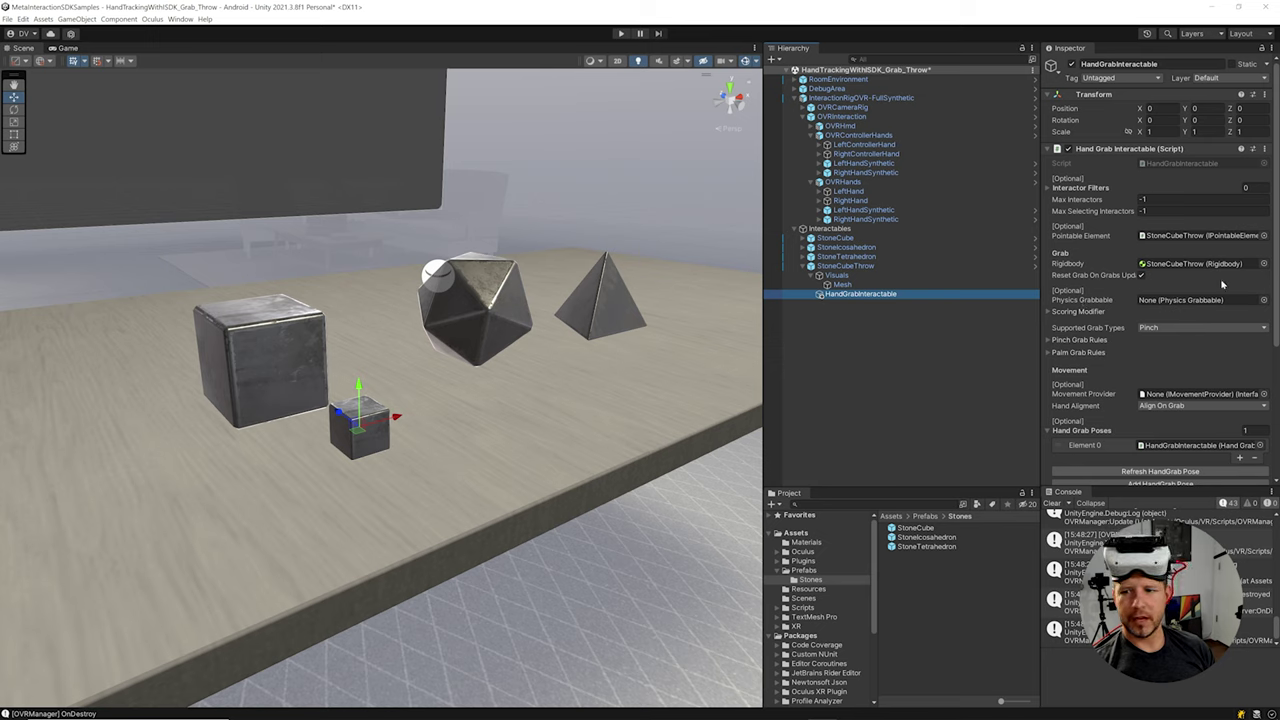
drag(857, 272, 1150, 307)
scroll(1138, 385, down, 1)
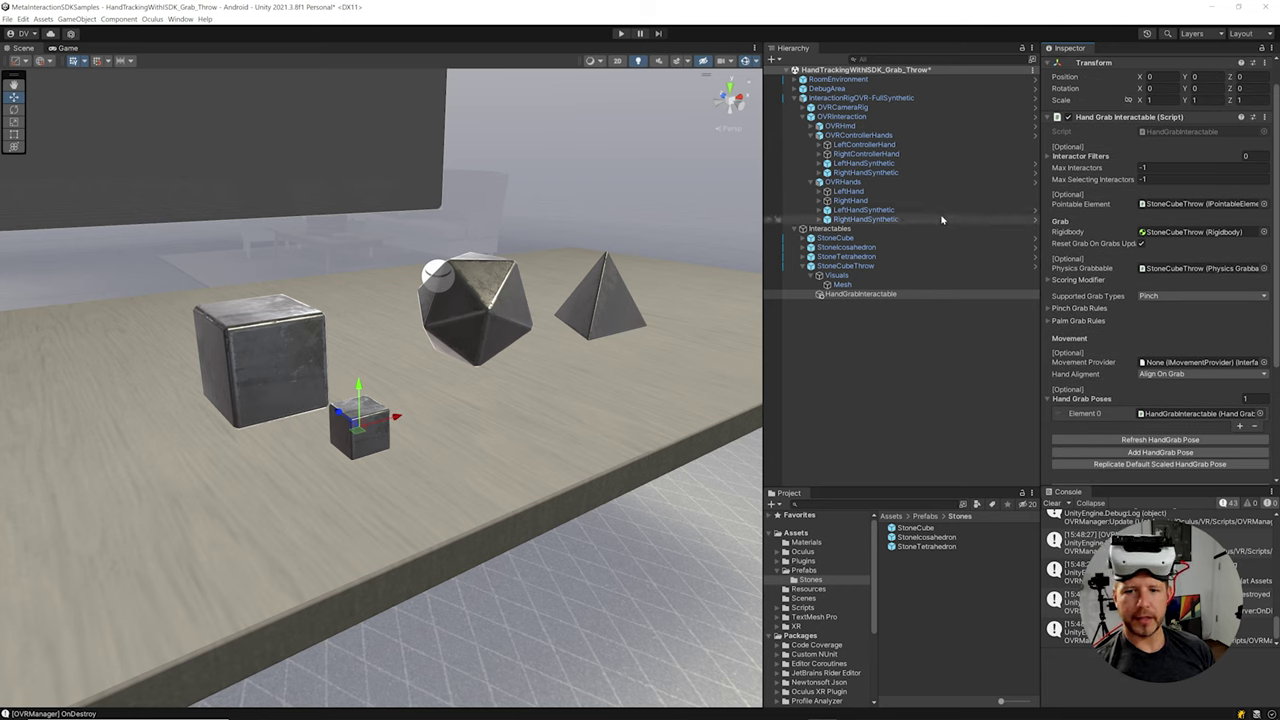
key(ctrl+s)
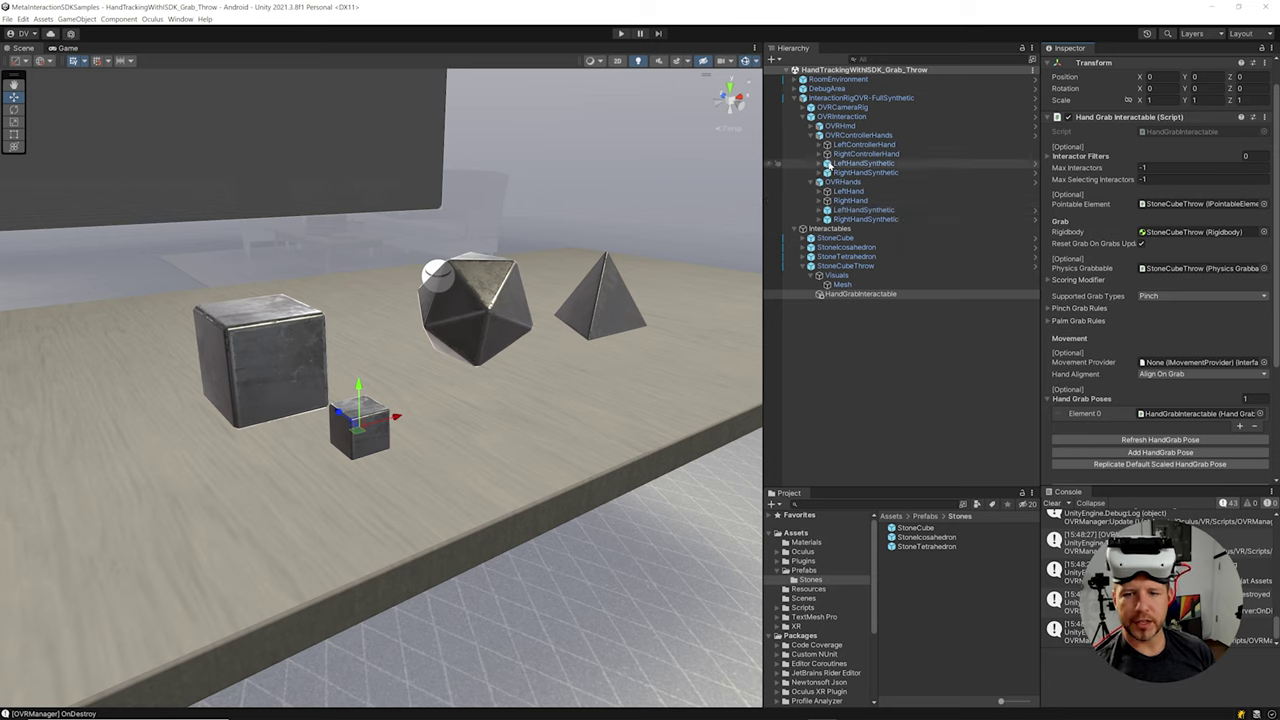
Step: Check OVRControllerHands and OVRHands, and open the VelocityCalculators folder within Oculus/Interaction/Runtime/Prefabs
click(858, 135)
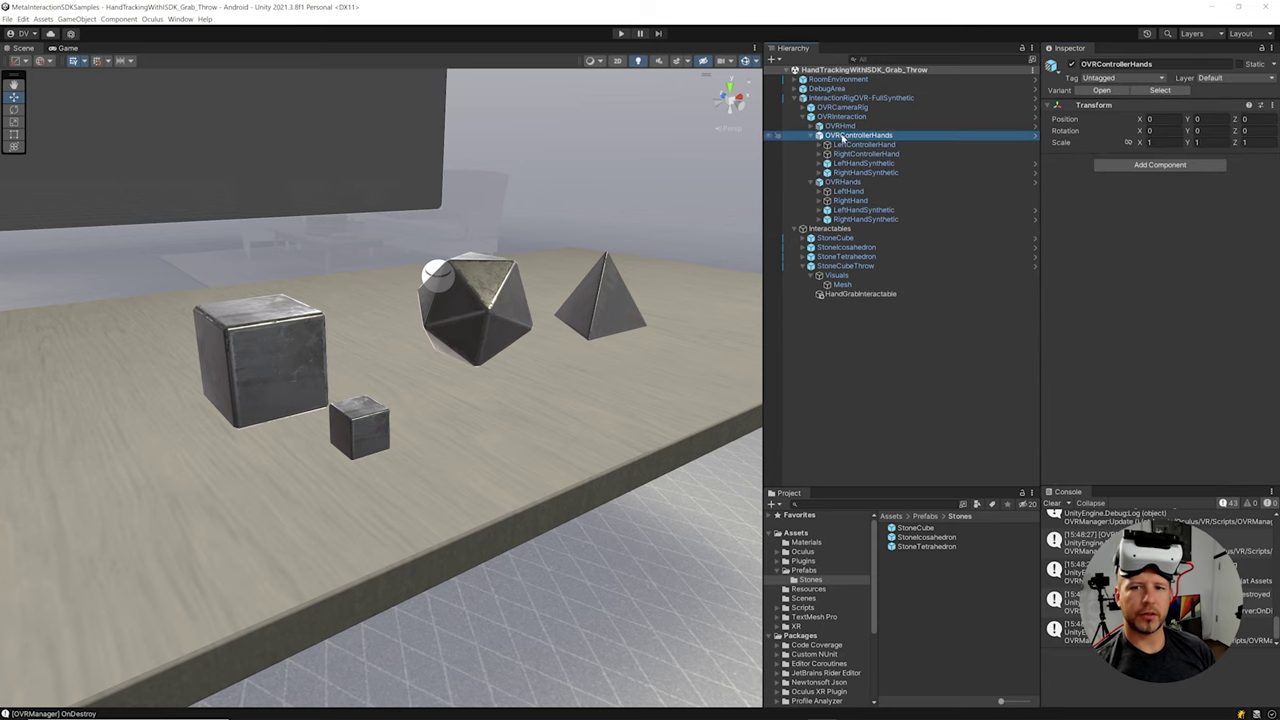
click(845, 182)
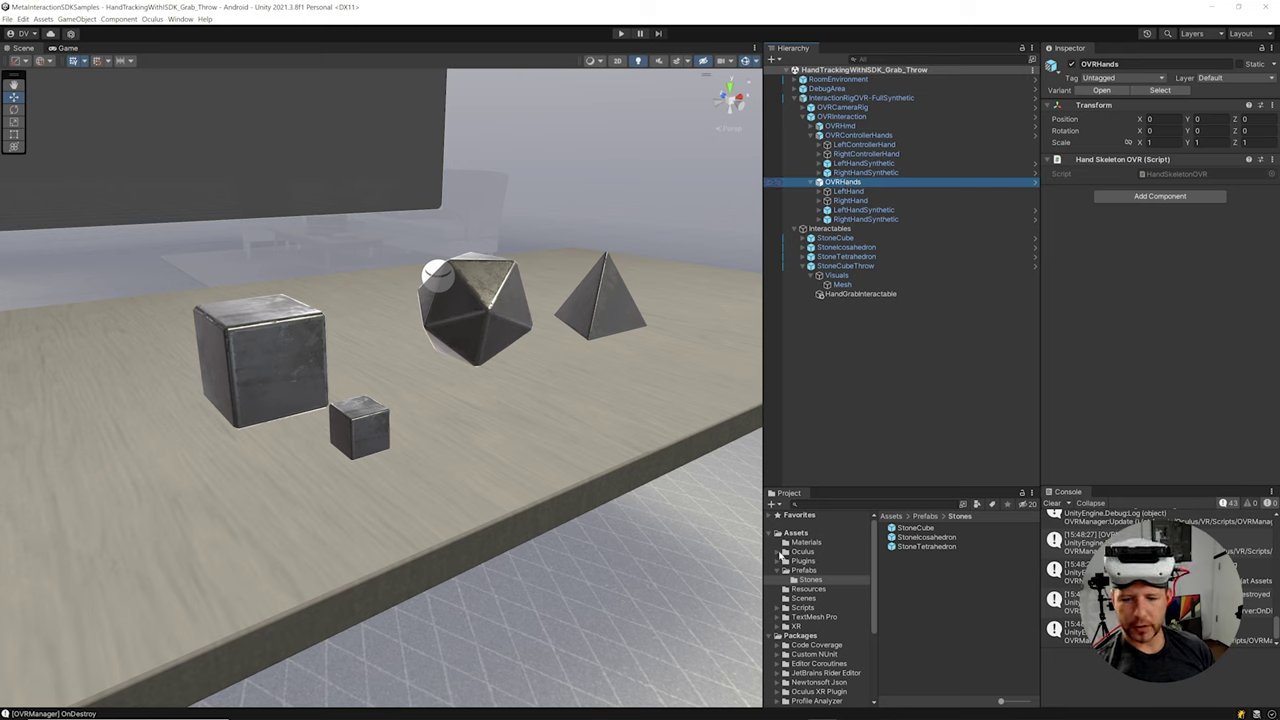
click(780, 553)
click(785, 562)
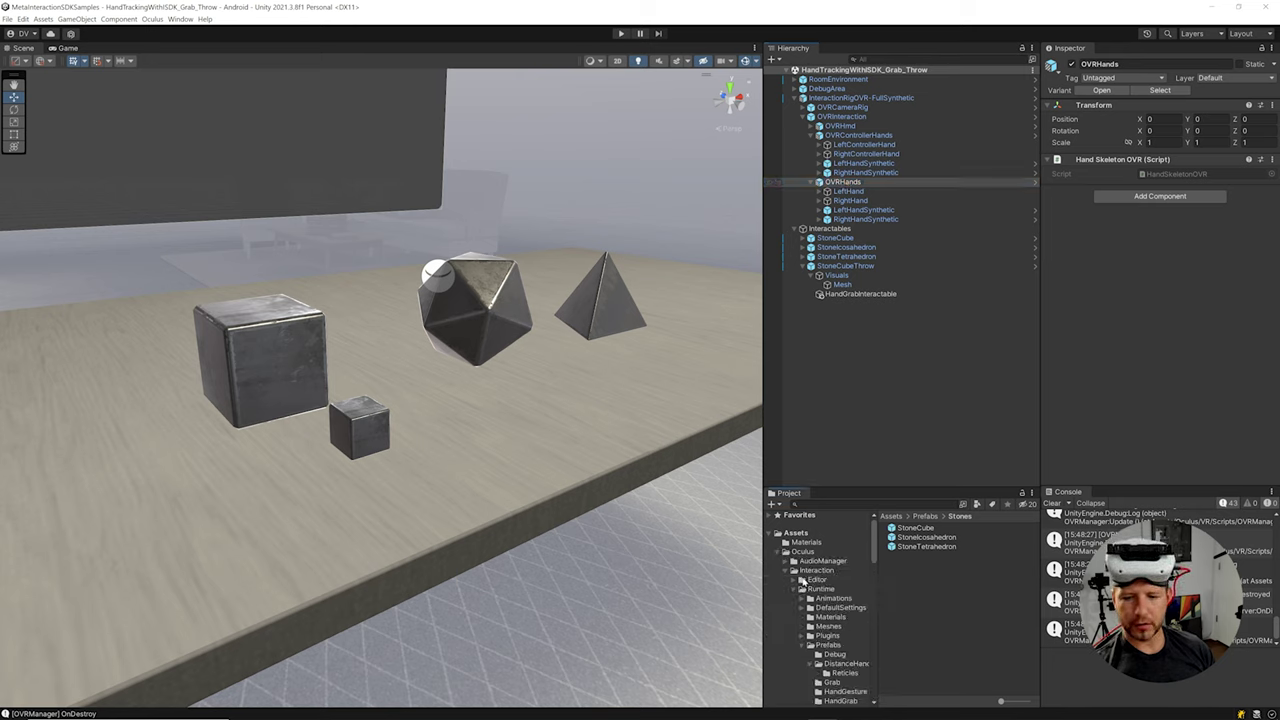
scroll(852, 568, down, 2)
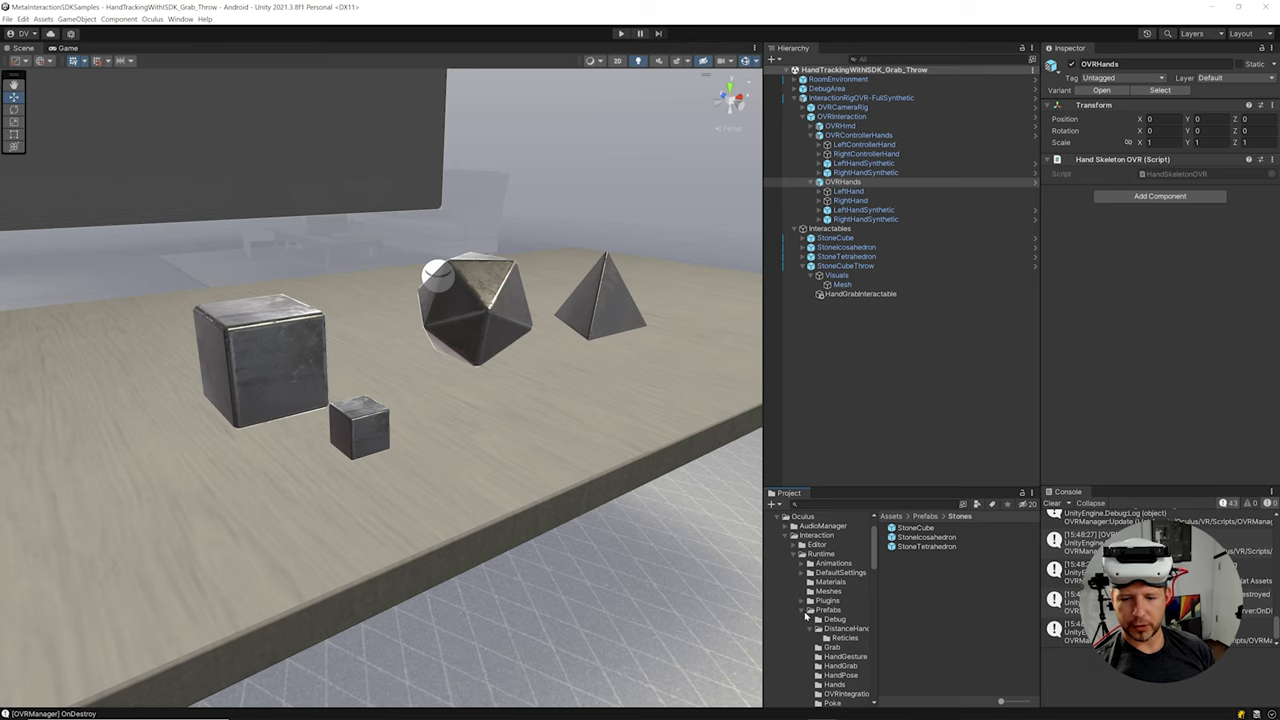
click(822, 612)
scroll(820, 612, down, 3)
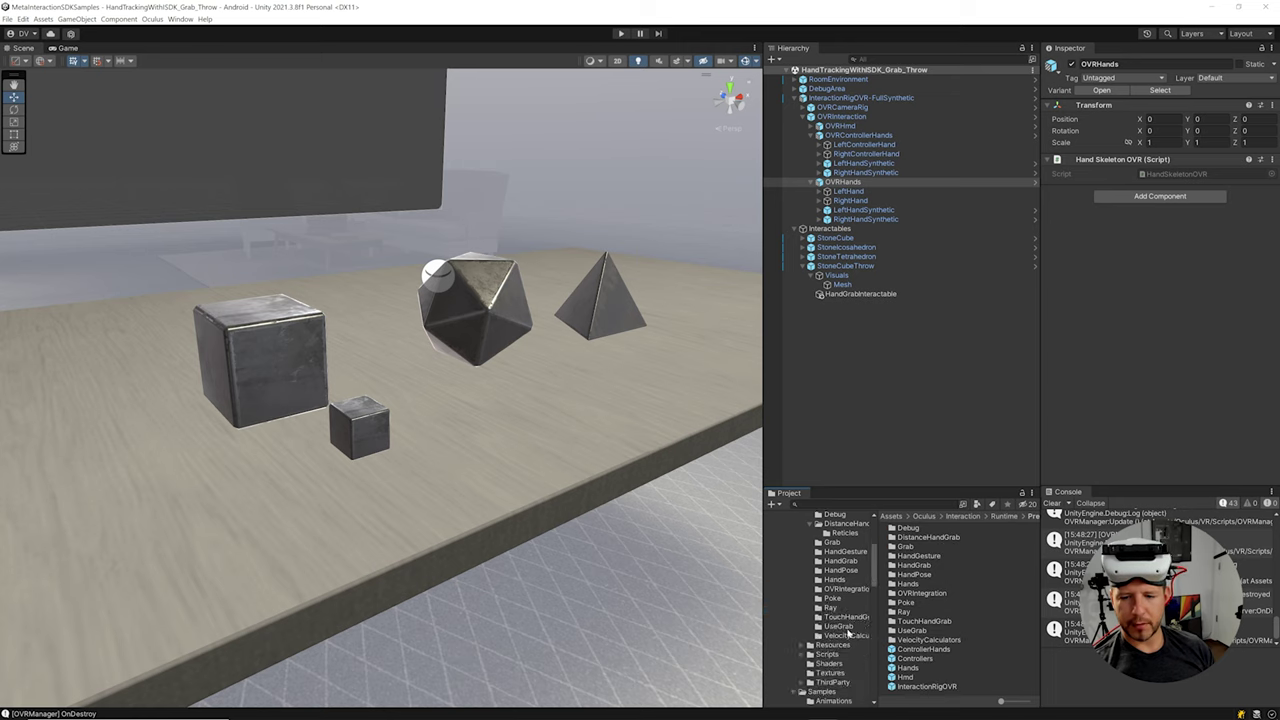
click(846, 635)
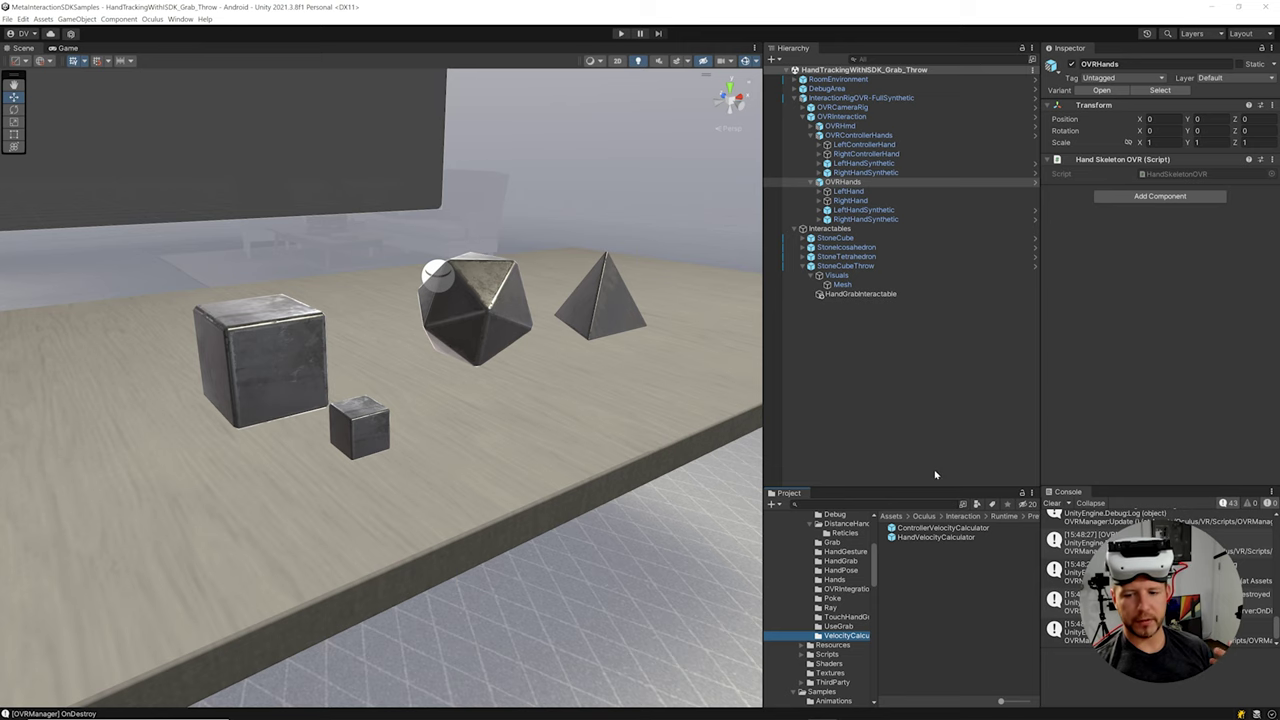
Step: Expand LeftControllerHand and RightControllerHand under OVRControllerHands, and LeftHand and RightHand under OVRHands
click(858, 183)
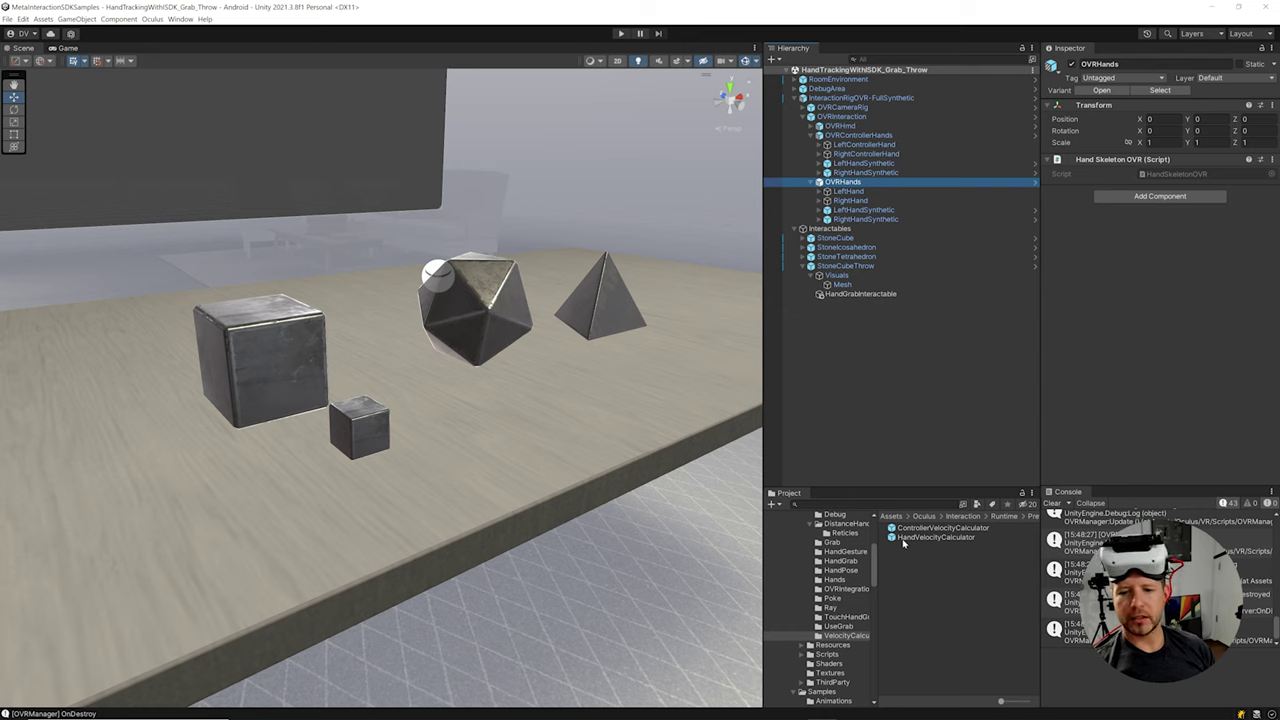
click(818, 146)
click(820, 173)
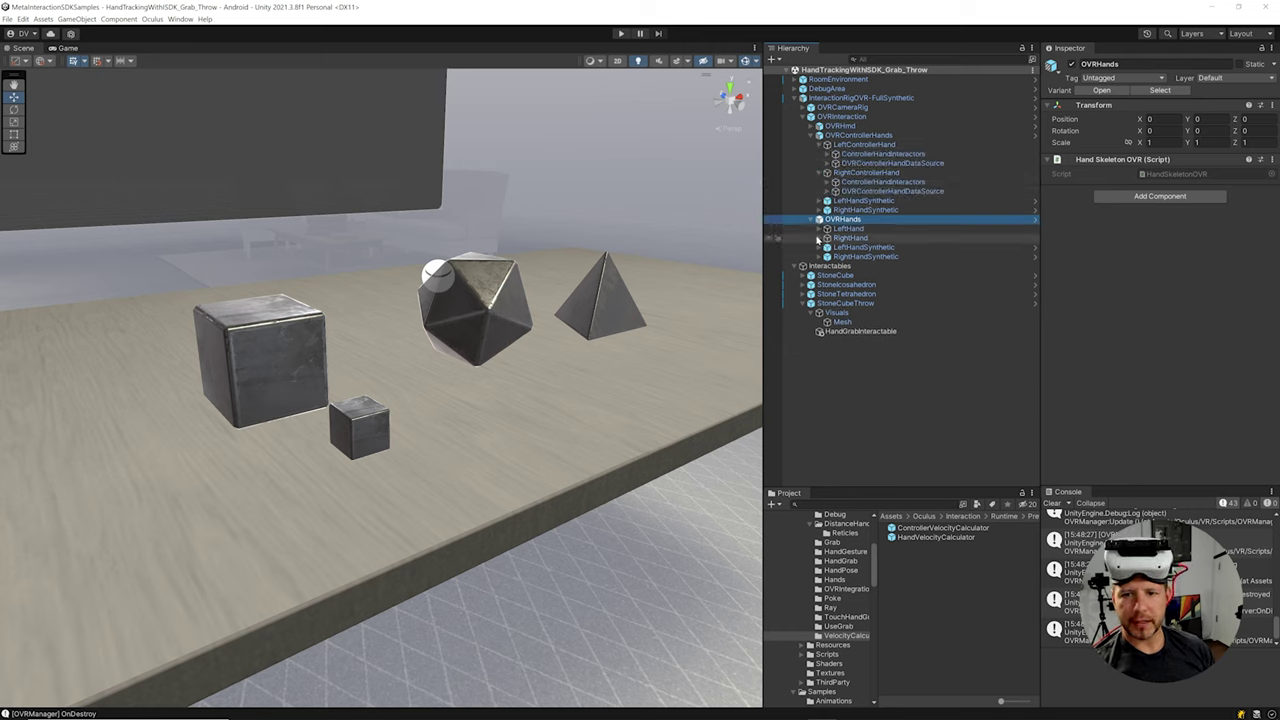
click(824, 230)
click(818, 230)
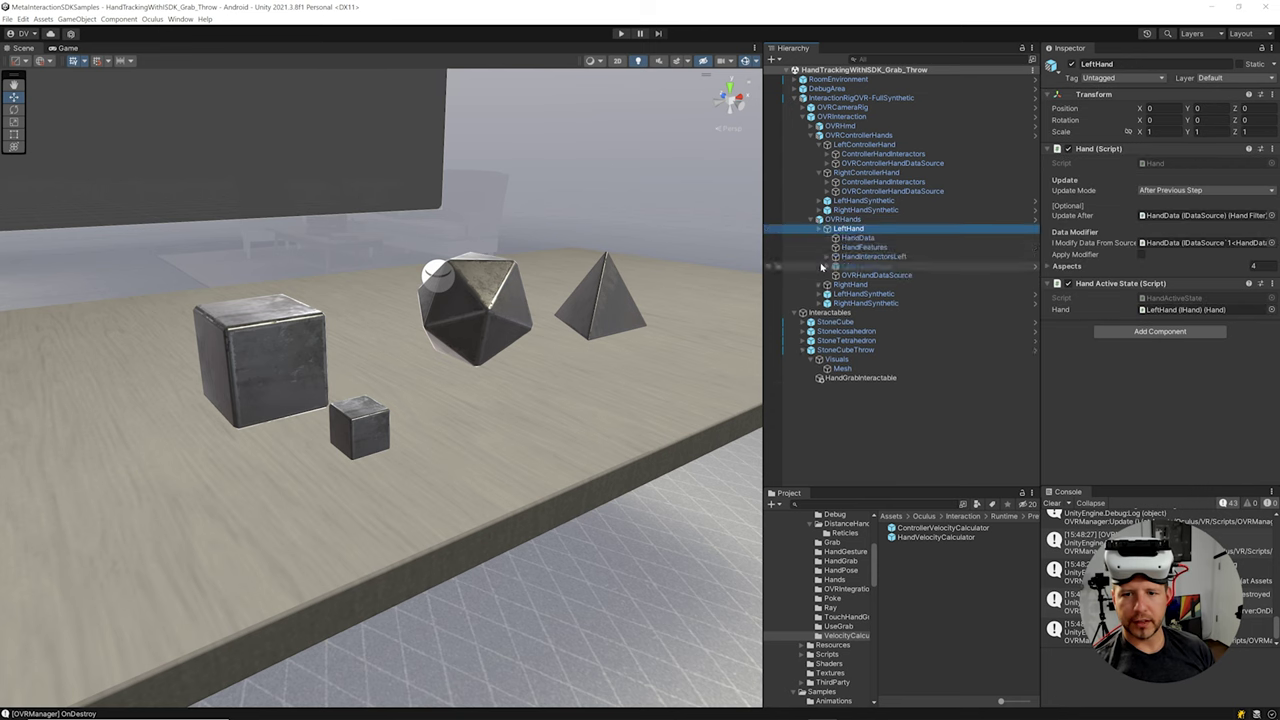
click(826, 285)
Step: Add a HandVelocityCalculator prefab as a child of LeftControllerHand, RightControllerHand, LeftHand and RightHand
drag(918, 528, 918, 174)
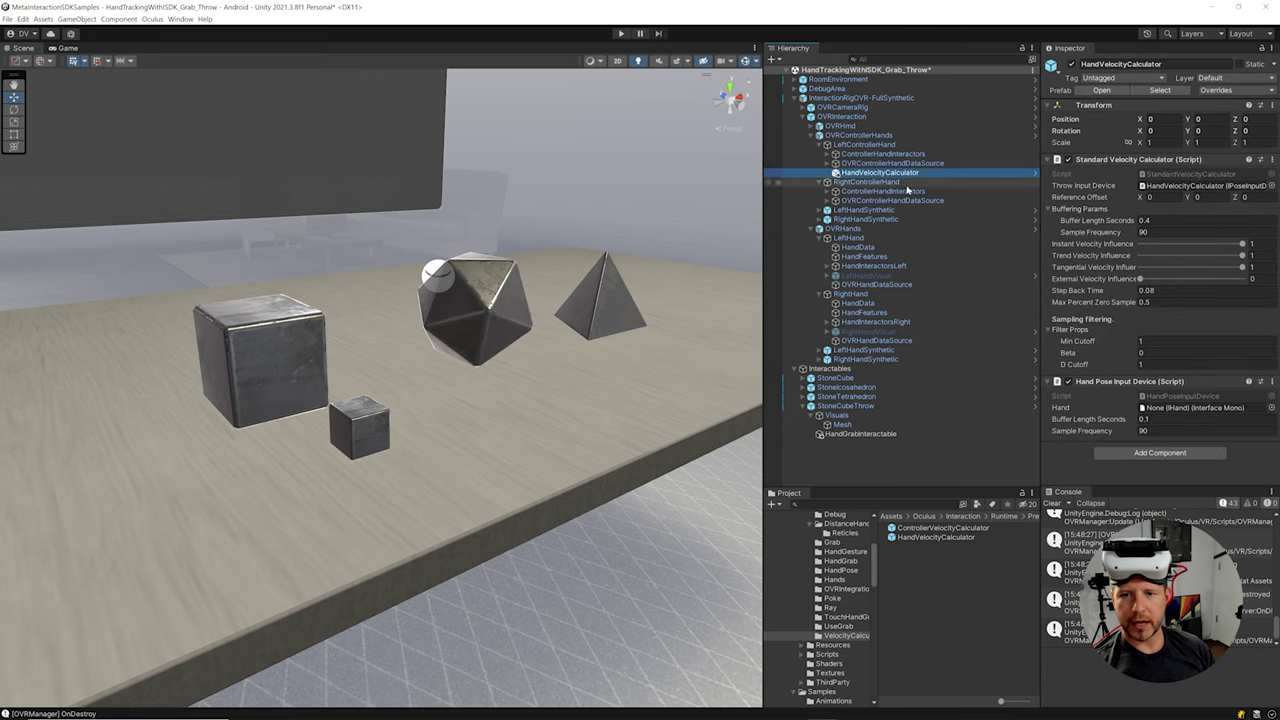
drag(937, 222, 938, 206)
drag(948, 538, 940, 302)
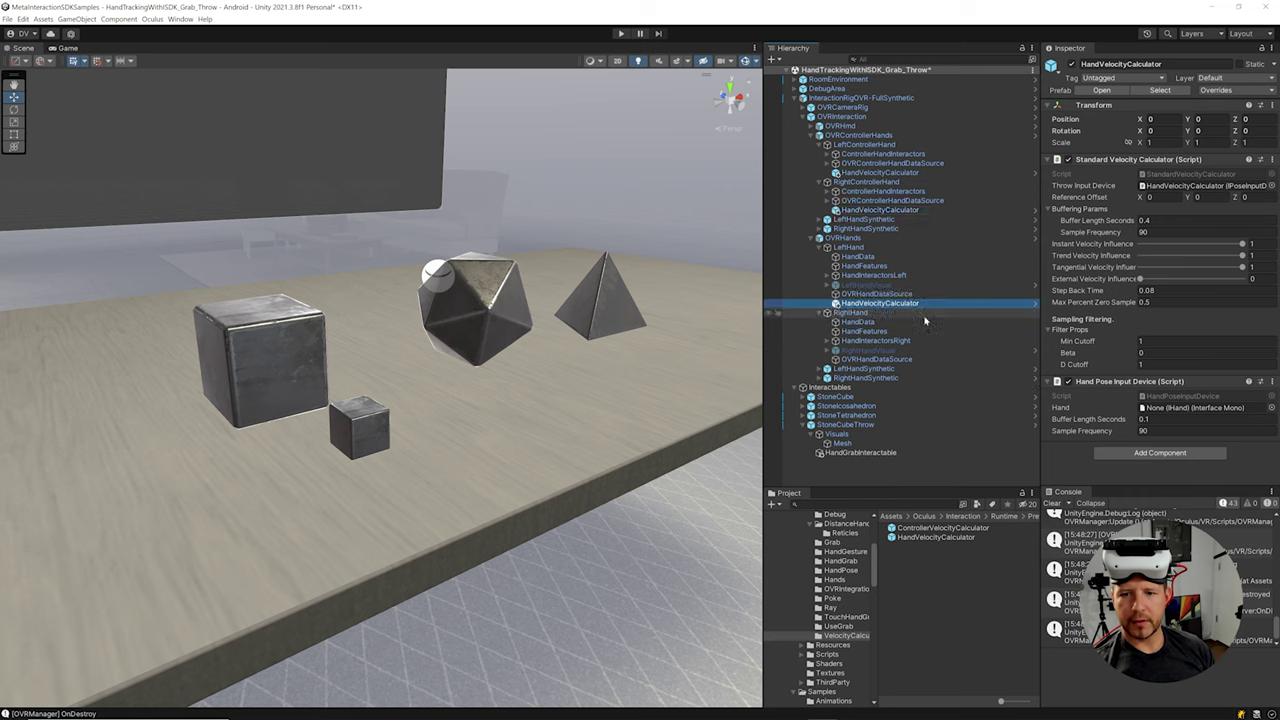
drag(930, 538, 938, 370)
Step: Assign LeftControllerHand and RightControllerHand as the Hand of the Hand Pose Input Device on their respective HandVelocityCalculator children
click(908, 174)
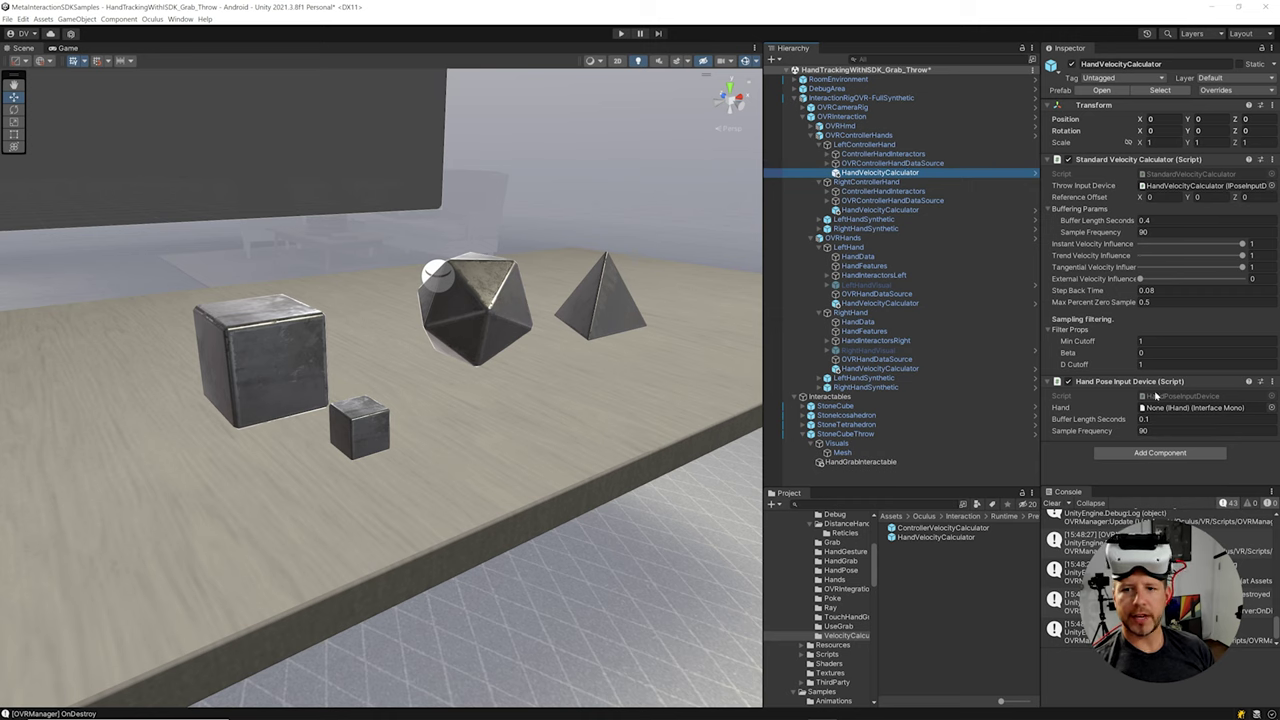
click(1192, 410)
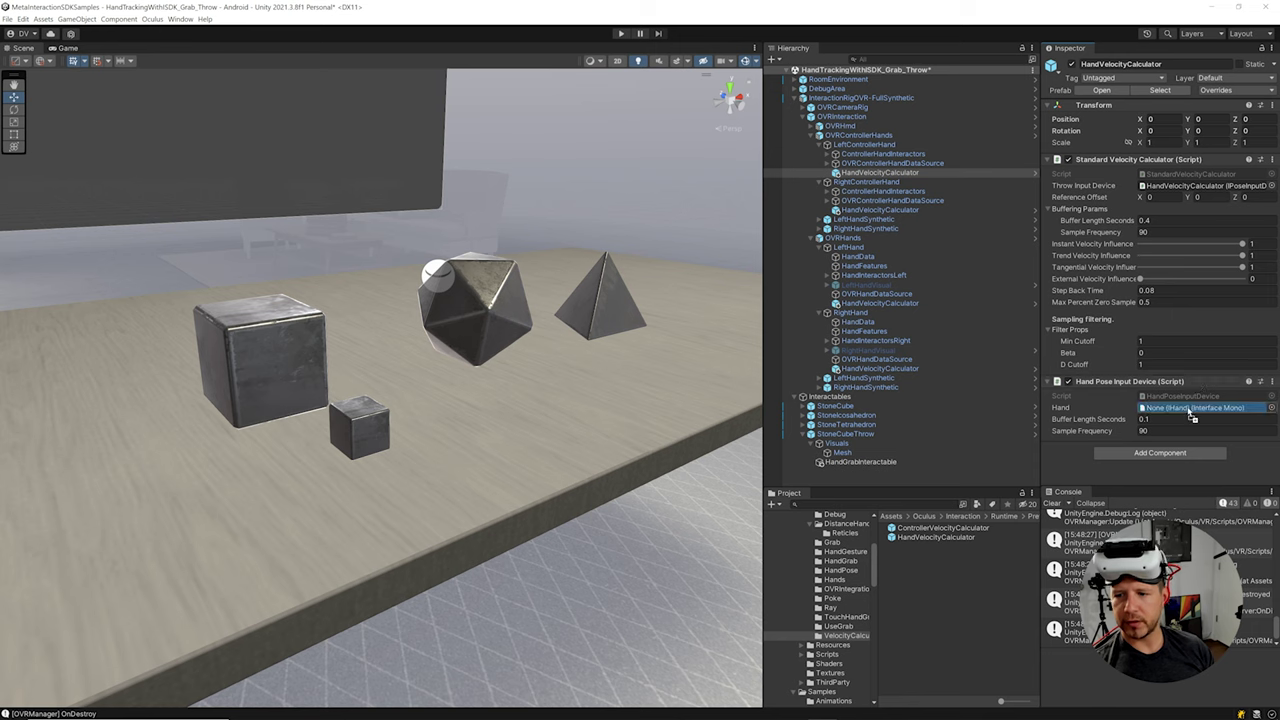
drag(910, 145, 1200, 408)
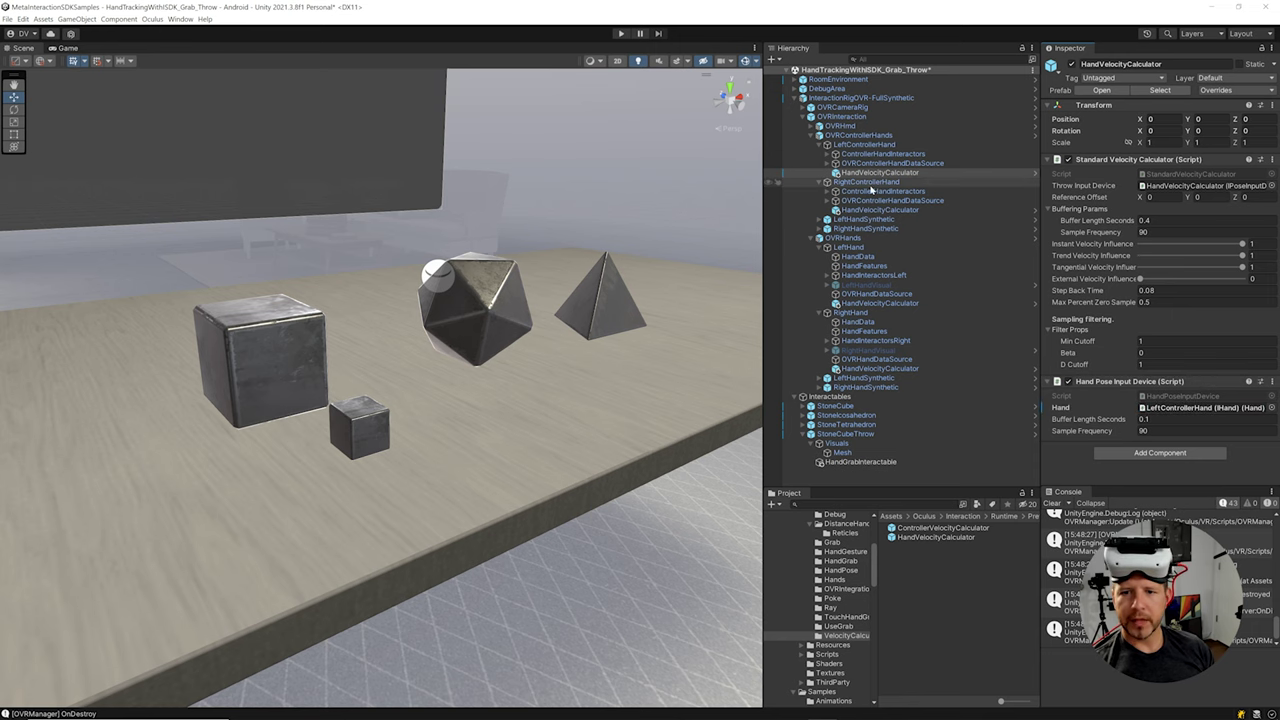
click(880, 210)
drag(880, 183, 1200, 408)
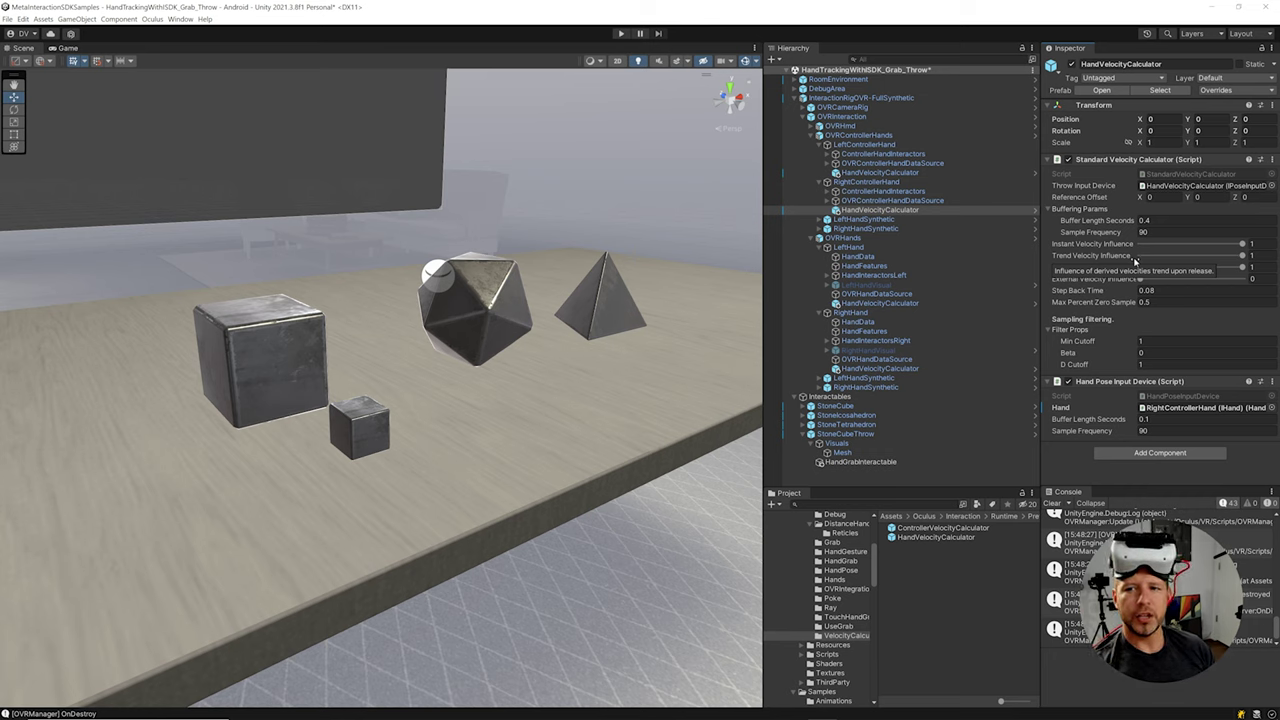
Step: Assign LeftHand and RightHand as the Hand of the Hand Pose Input Device on the HandVelocityCalculators under OVRHands
click(880, 303)
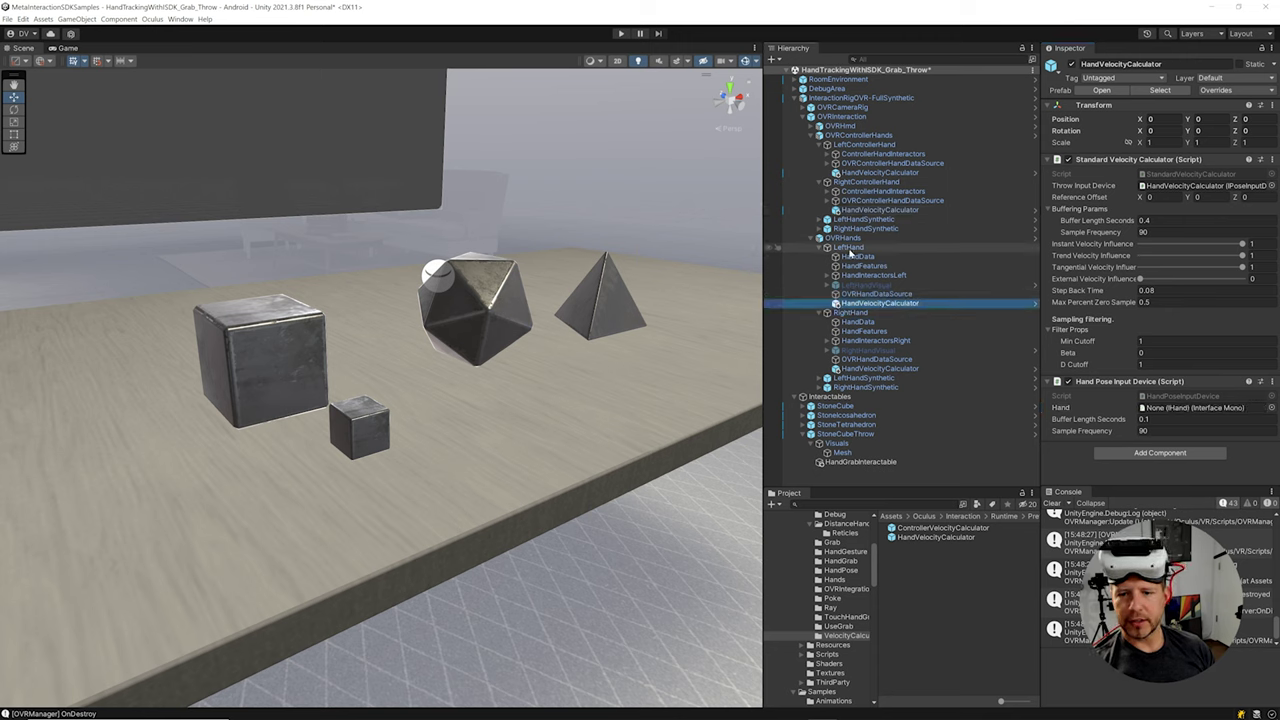
drag(849, 247, 1190, 420)
click(880, 368)
drag(880, 368, 1190, 408)
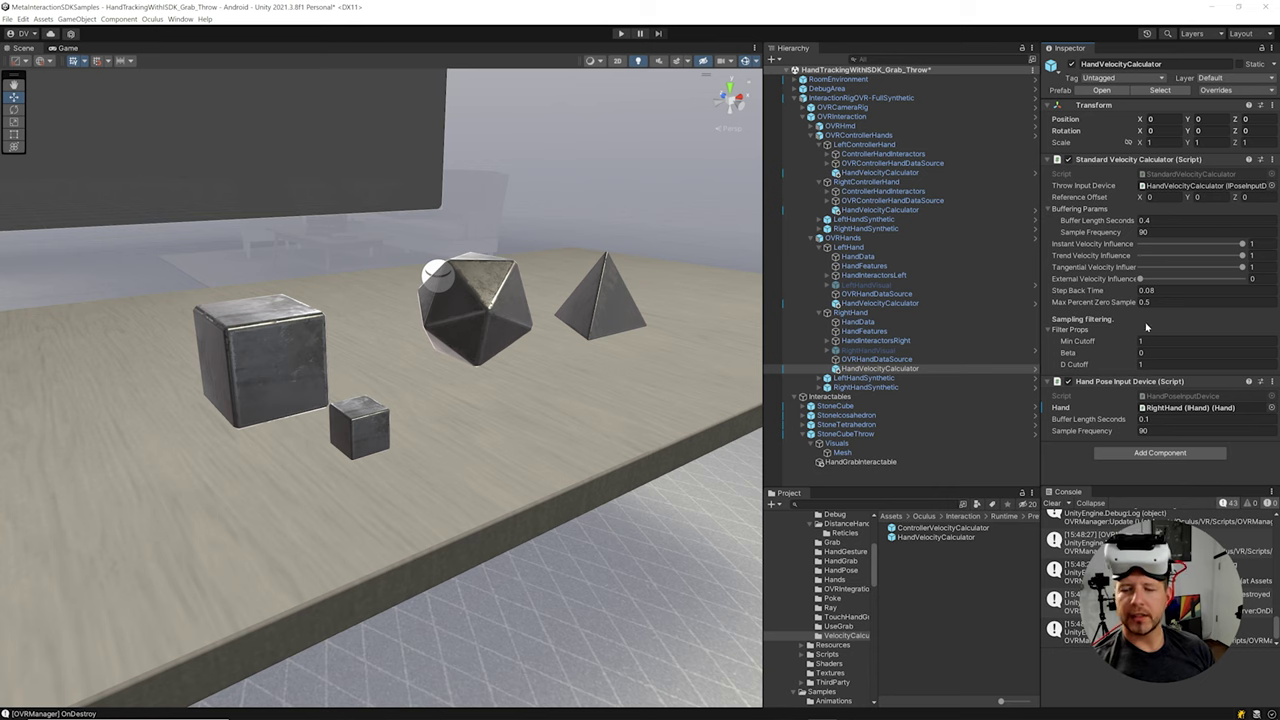
Step: Assign each OVRHands hand's HandVelocityCalculator as the Velocity Calculator of its Hand Grab Interactor, on HandGrabInteractorRight and HandGrabInteractorLeft
click(828, 341)
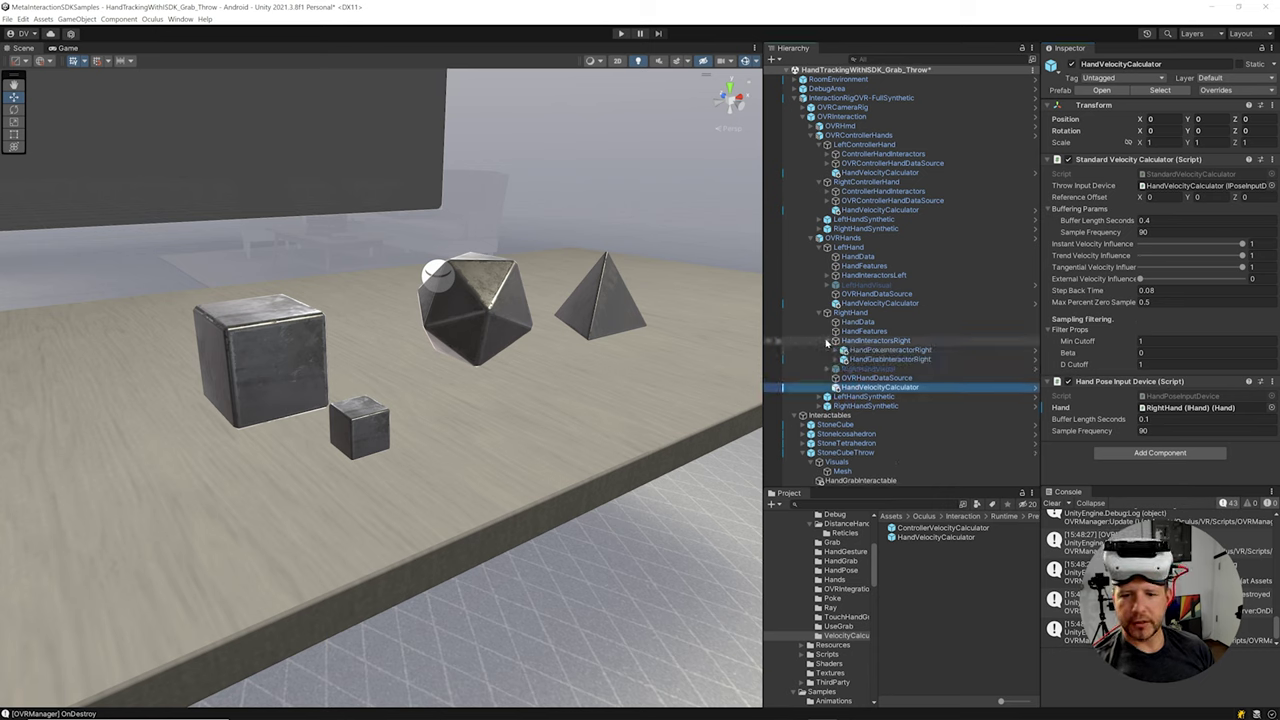
click(876, 359)
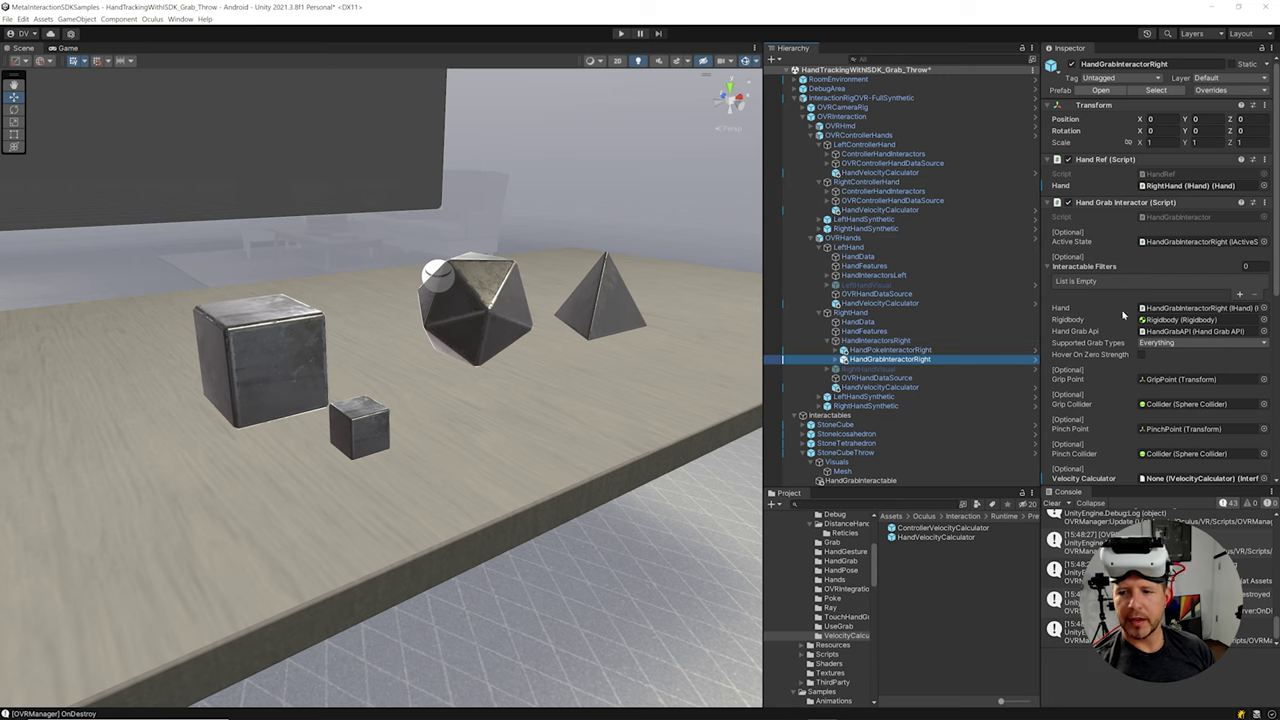
scroll(1101, 318, down, 3)
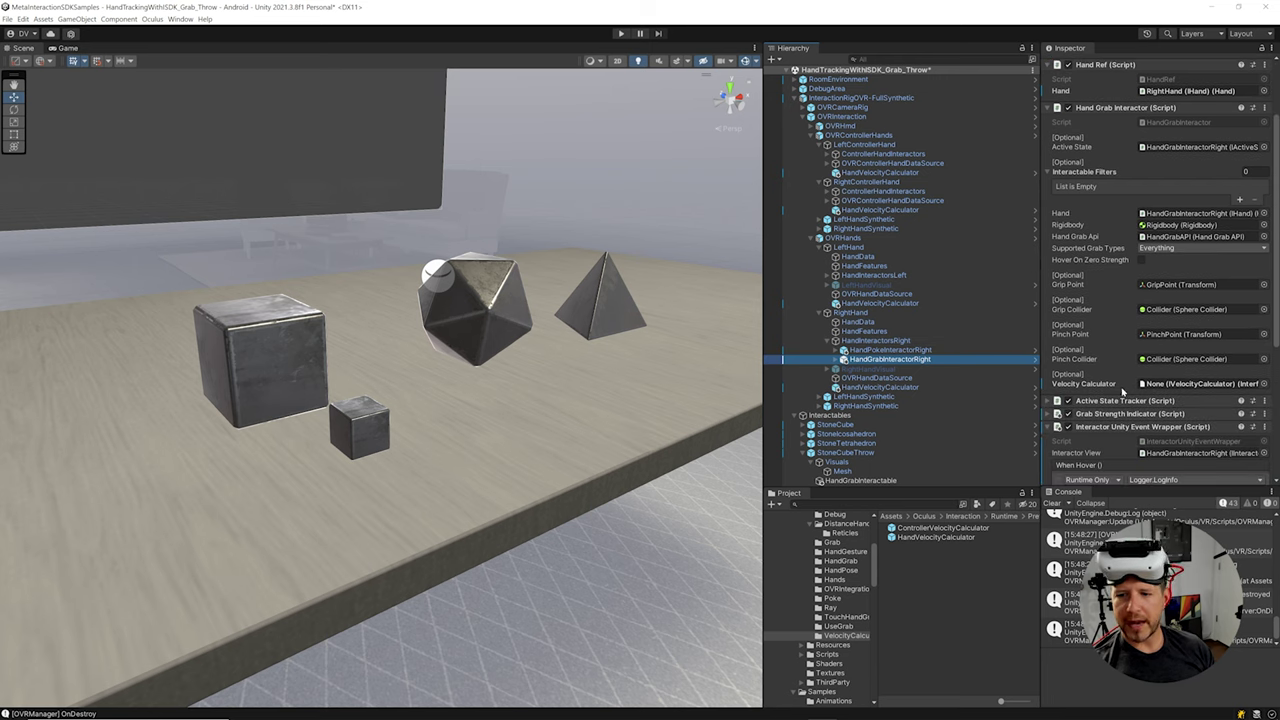
drag(888, 392, 1080, 392)
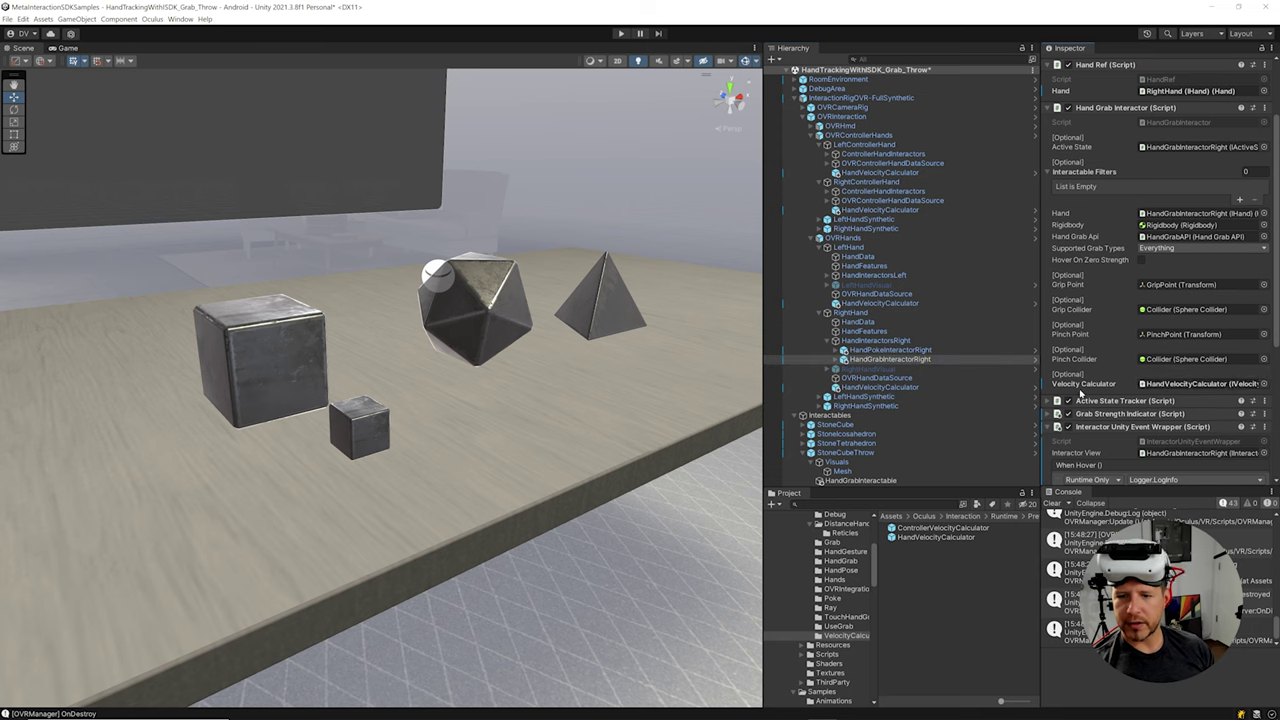
click(827, 276)
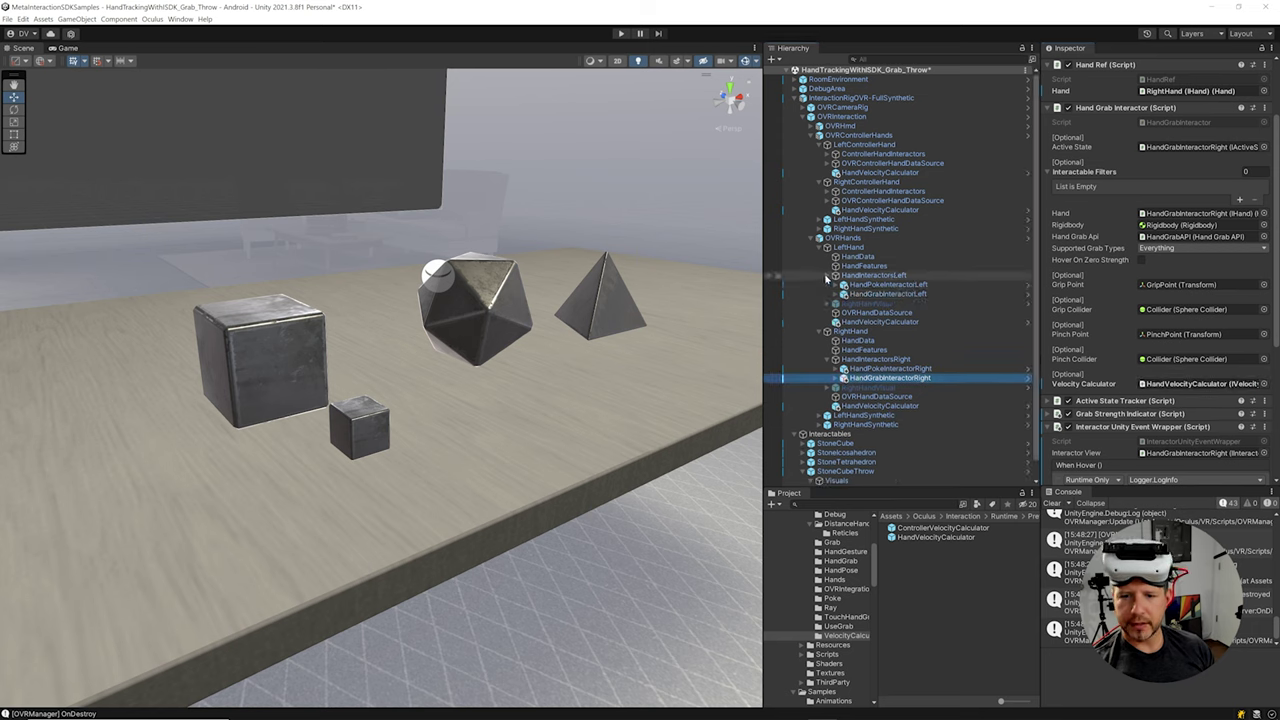
click(882, 294)
drag(884, 322, 1185, 380)
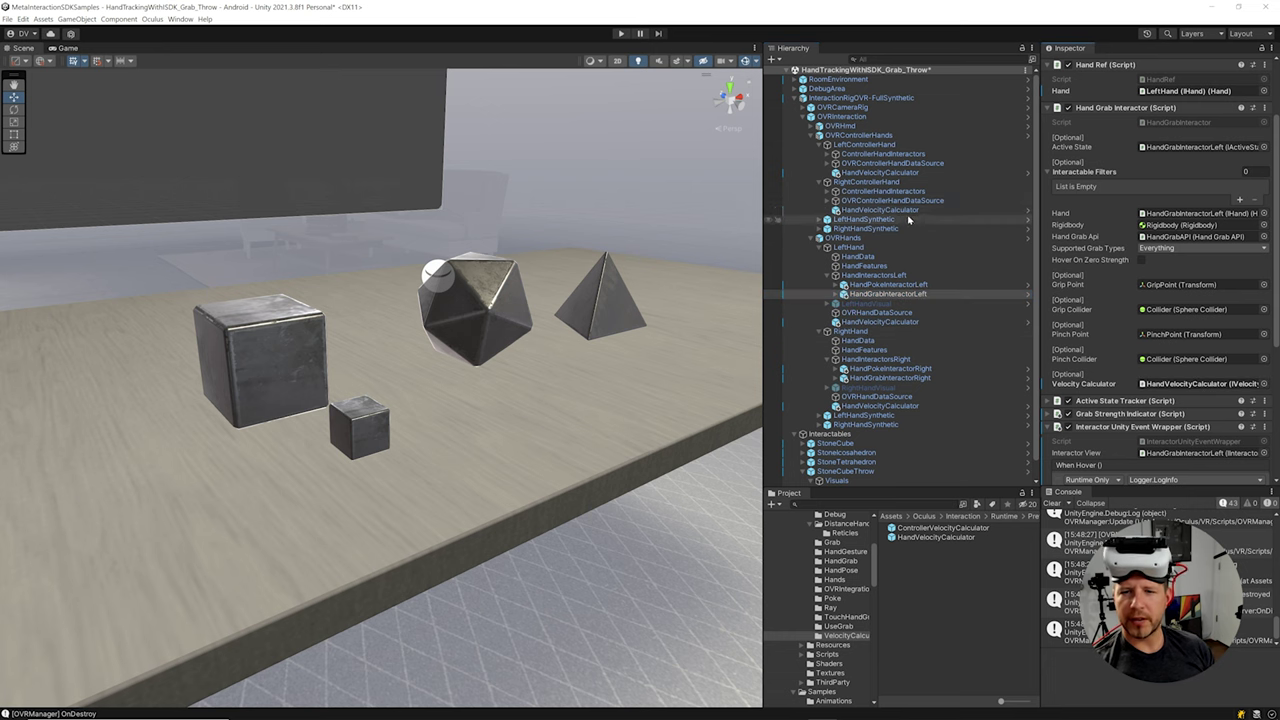
Step: Expand ControllerHandInteractors under RightControllerHand and LeftControllerHand to reach their hand grab interactors
click(827, 191)
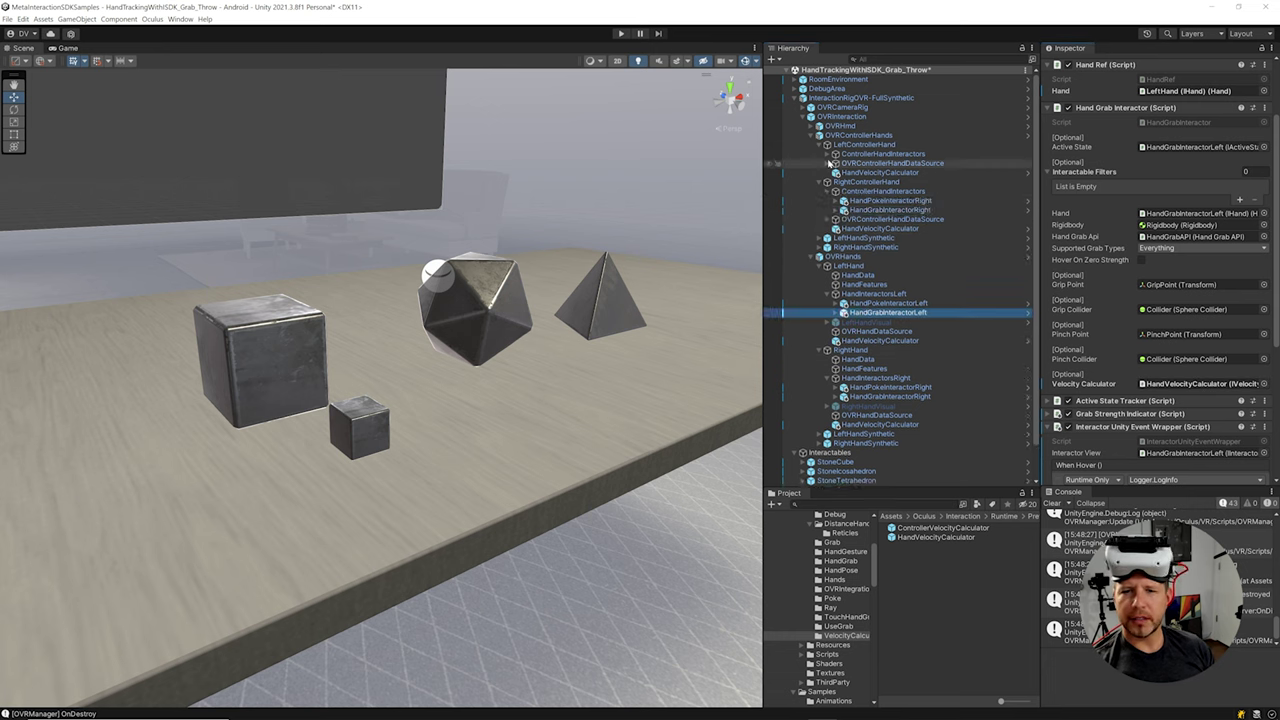
click(827, 154)
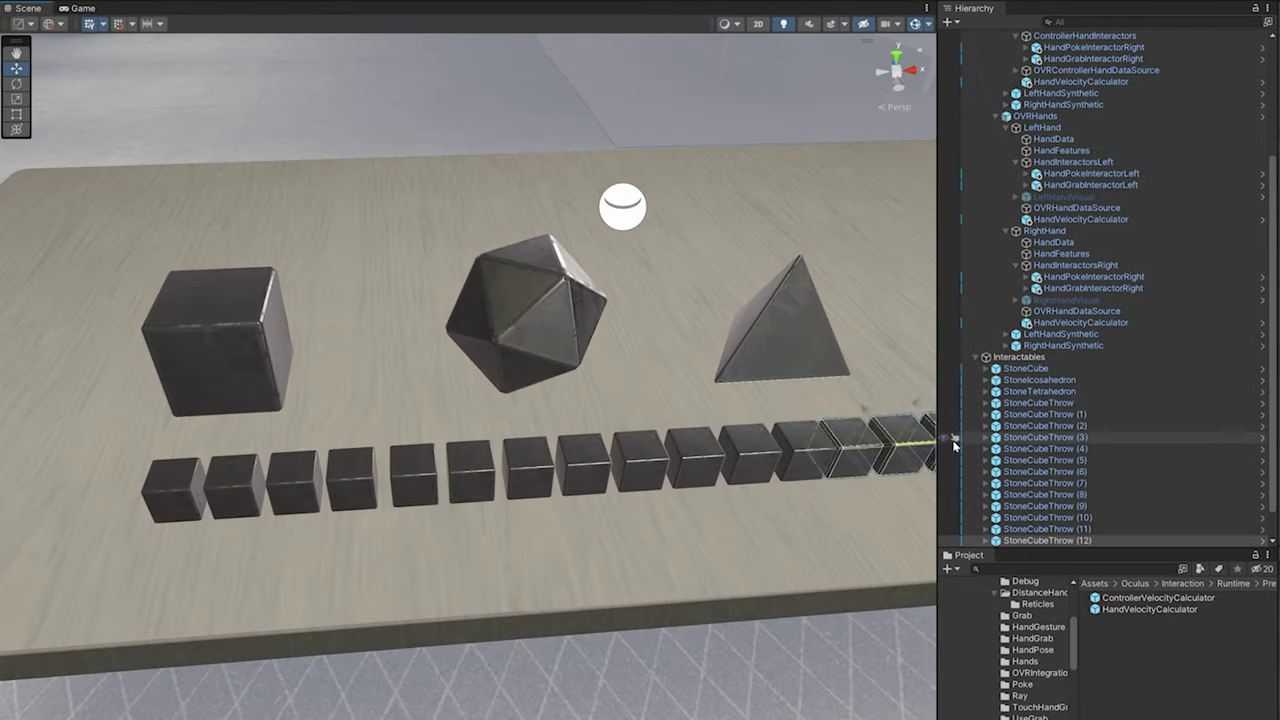
Step: Select the range of duplicated StoneCubeThrow objects under Interactables, and end the Play mode test of the scene
shift+click(1115, 431)
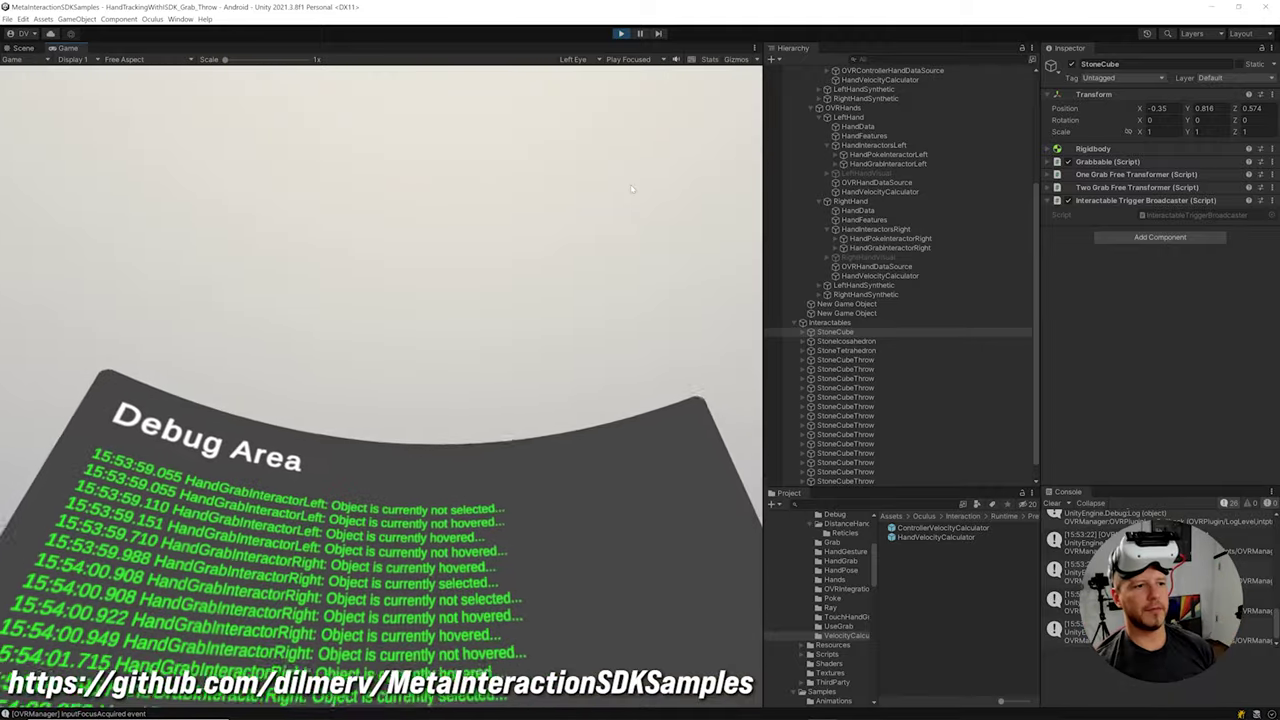
click(621, 34)
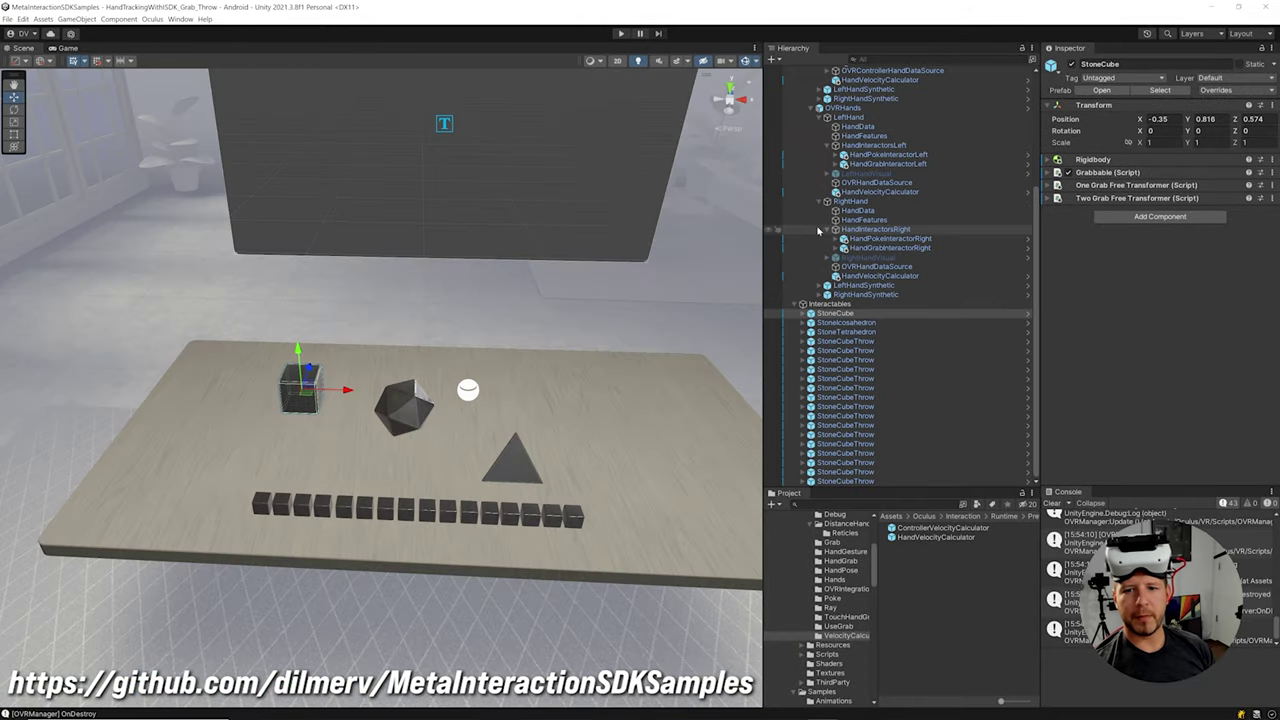